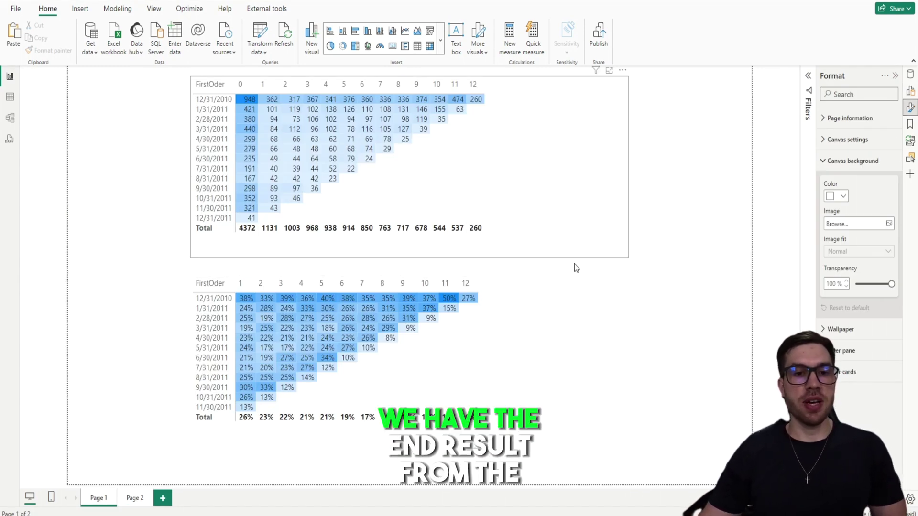
- Copy the customer-count cohort matrix from Page 1 onto Page 2
{"action": "left_click", "coordinate": [574, 300]}
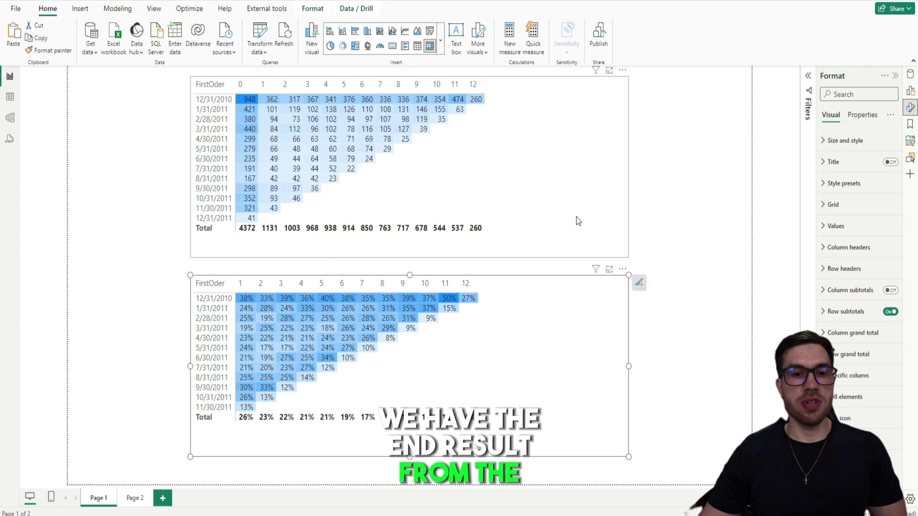
{"action": "left_click", "coordinate": [658, 225]}
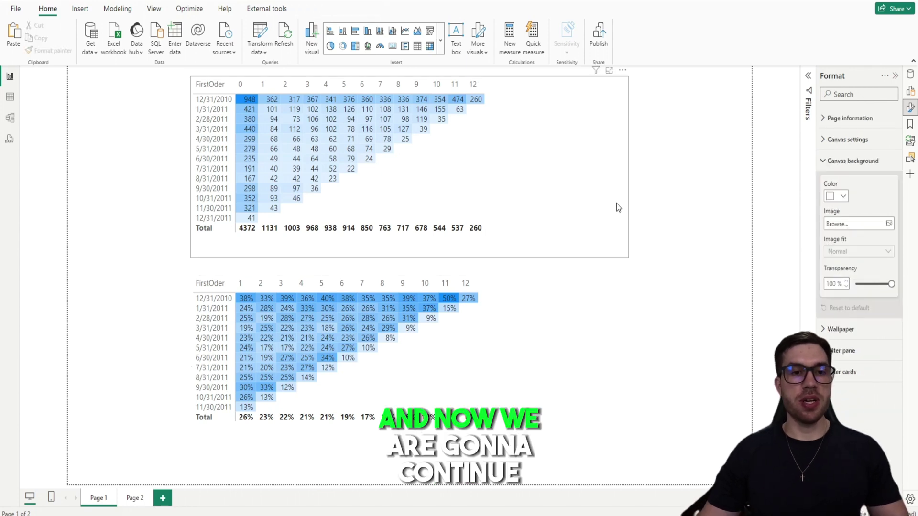
{"action": "left_click", "coordinate": [613, 202]}
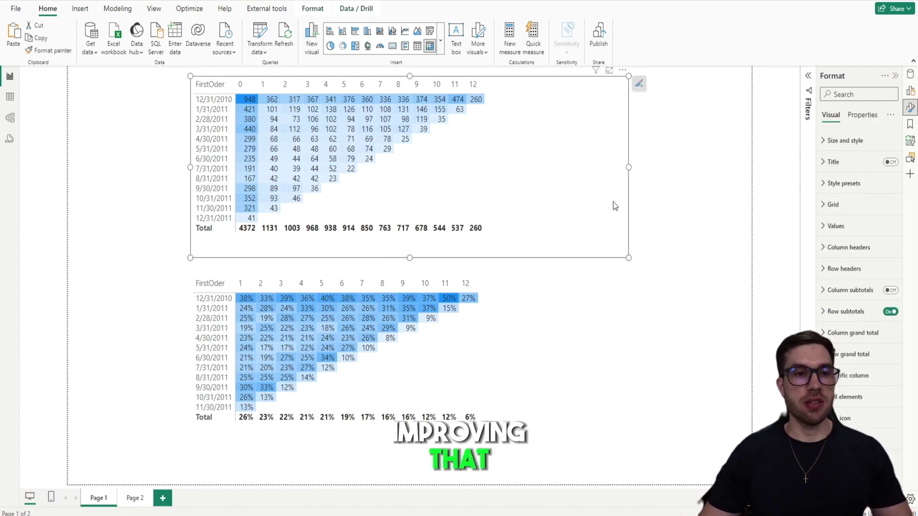
{"action": "left_click", "coordinate": [135, 498]}
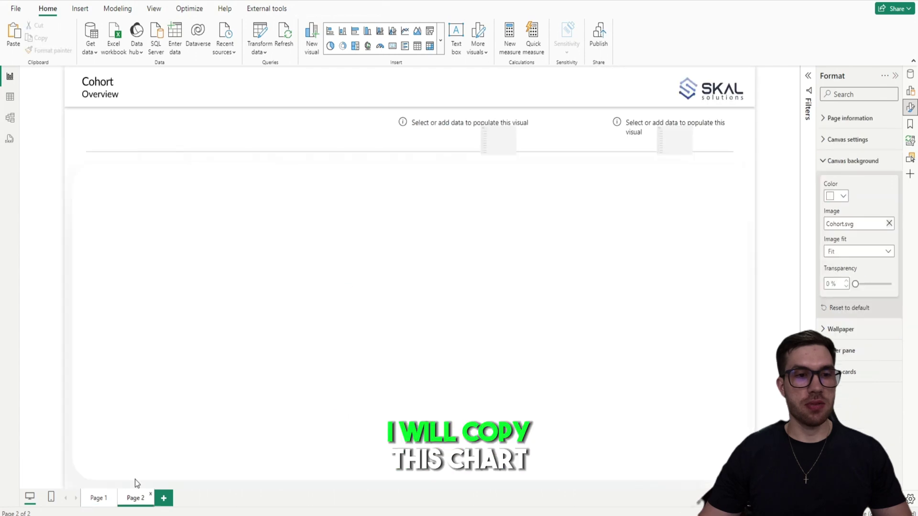
{"action": "key", "text": "ctrl+v"}
- Position the pasted cohort matrix under the header line and enlarge it to fill the blank background card on Page 2
{"action": "left_click_drag", "start_coordinate": [421, 217], "coordinate": [431, 276]}
{"action": "left_click_drag", "start_coordinate": [516, 352], "coordinate": [744, 474]}
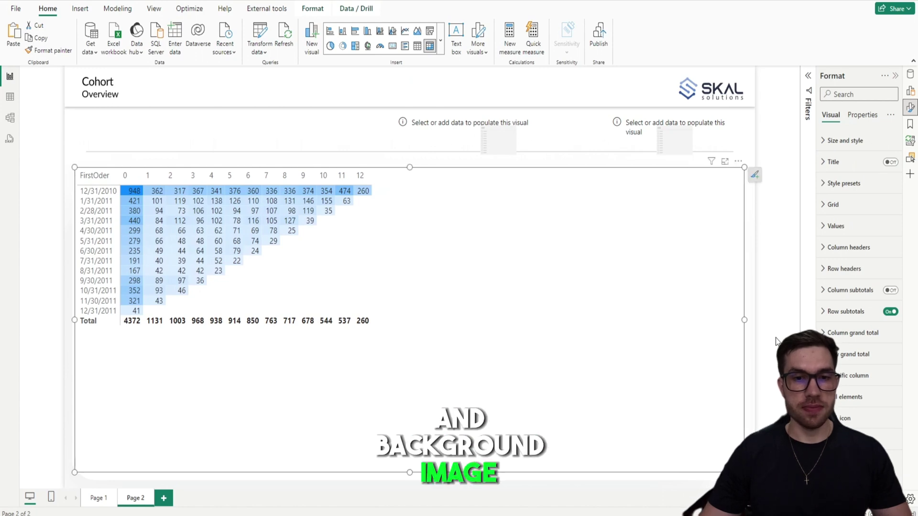
{"action": "left_click", "coordinate": [330, 146]}
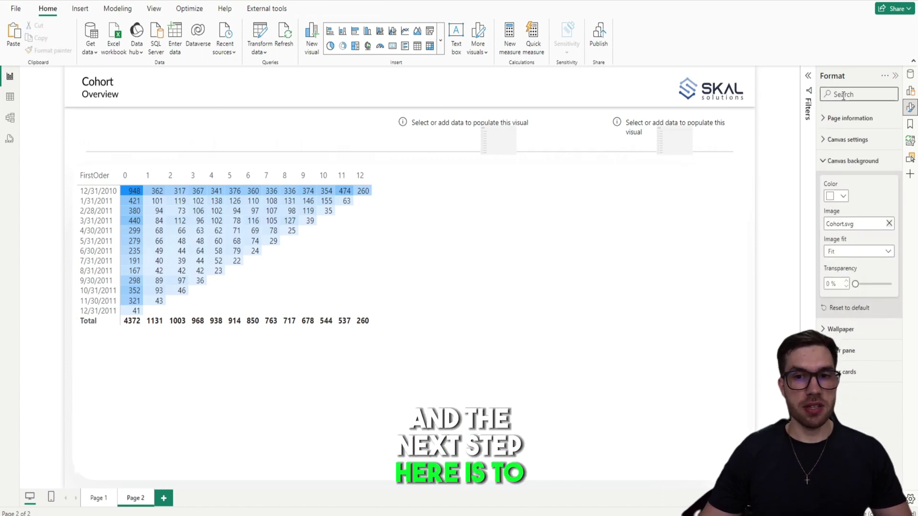
- Add a new measure named "$ Sales" to the #Metrics table
{"action": "left_click", "coordinate": [909, 77]}
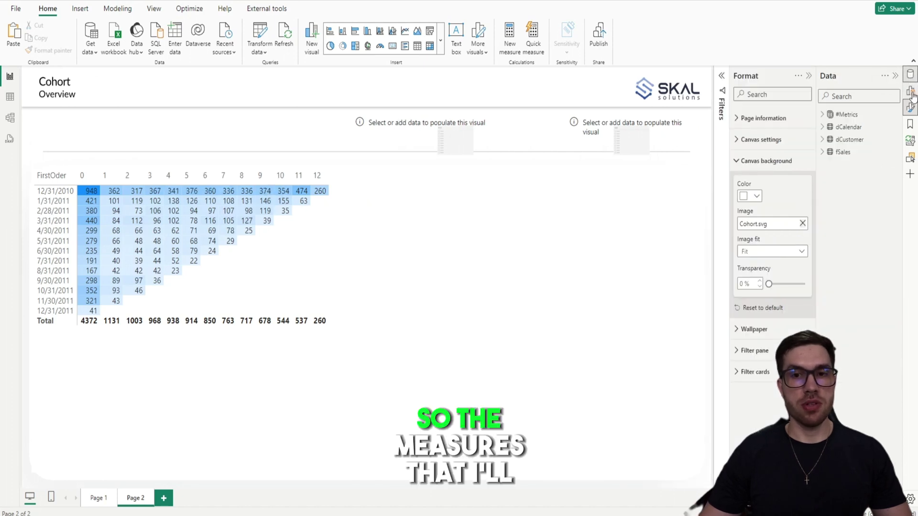
{"action": "left_click", "coordinate": [844, 114]}
{"action": "right_click", "coordinate": [855, 129]}
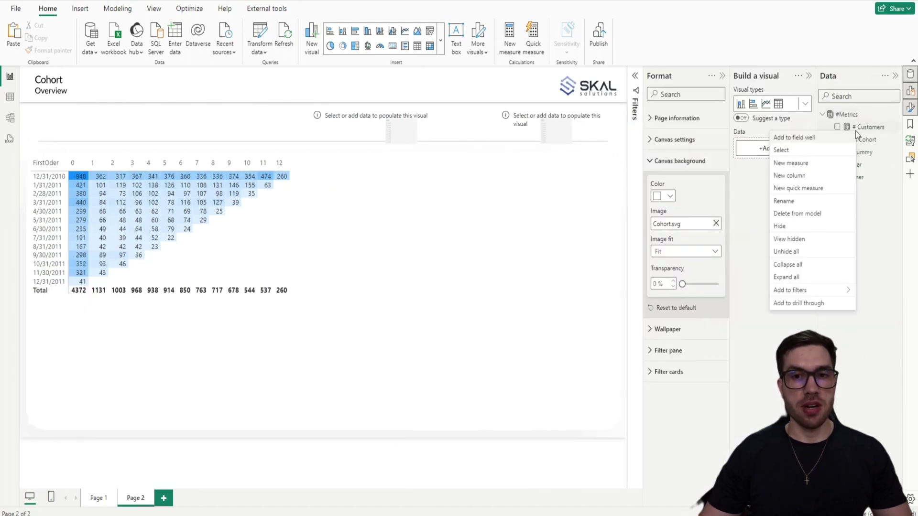
{"action": "left_click", "coordinate": [789, 163]}
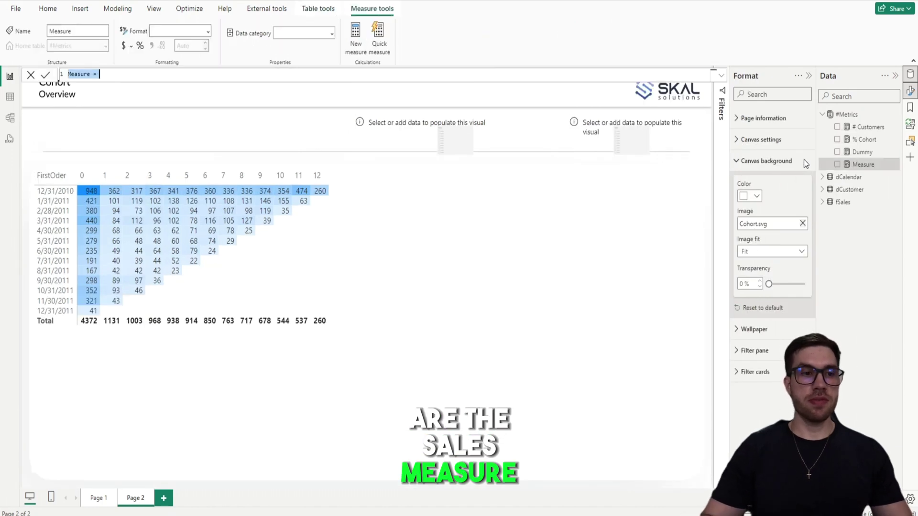
{"action": "type", "text": "$ Sales ="}
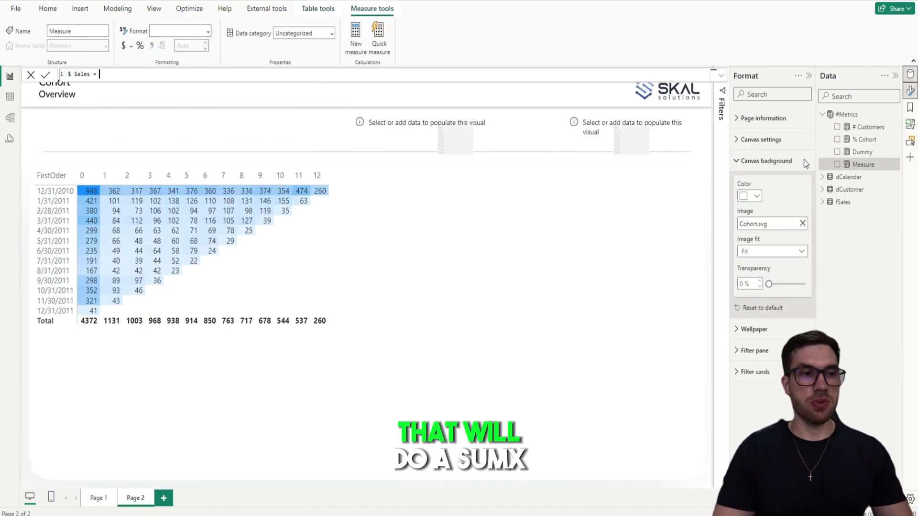
- Begin the $ Sales formula with a SUMX function that iterates over the fSales table
{"action": "key", "text": "shift+Return"}
{"action": "type", "text": "SUMX("}
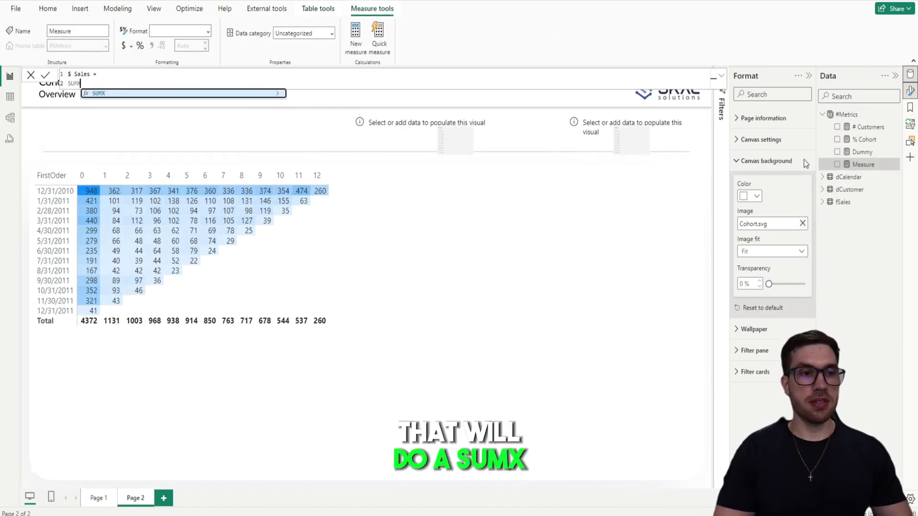
{"action": "key", "text": "shift+Return"}
{"action": "type", "text": "f"}
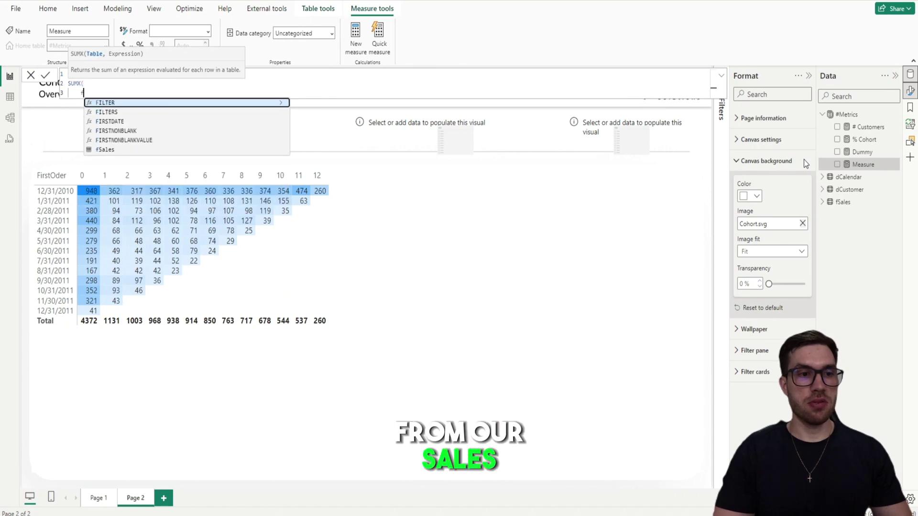
{"action": "type", "text": "s"}
{"action": "key", "text": "Tab"}
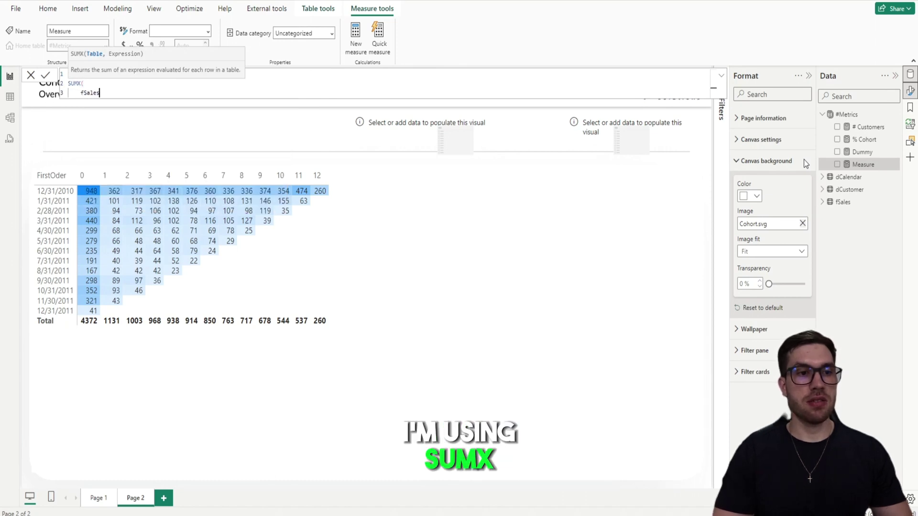
{"action": "type", "text": ","}
{"action": "key", "text": "shift+Return"}
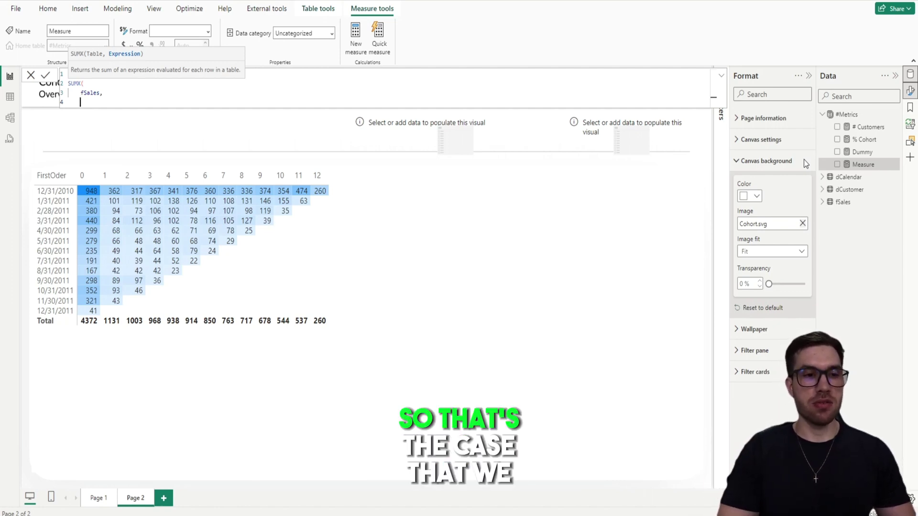
- Complete the SUMX expression as fSales[UnitPrice] * fSales[Quantity] and commit the $ Sales measure
{"action": "type", "text": "uni"}
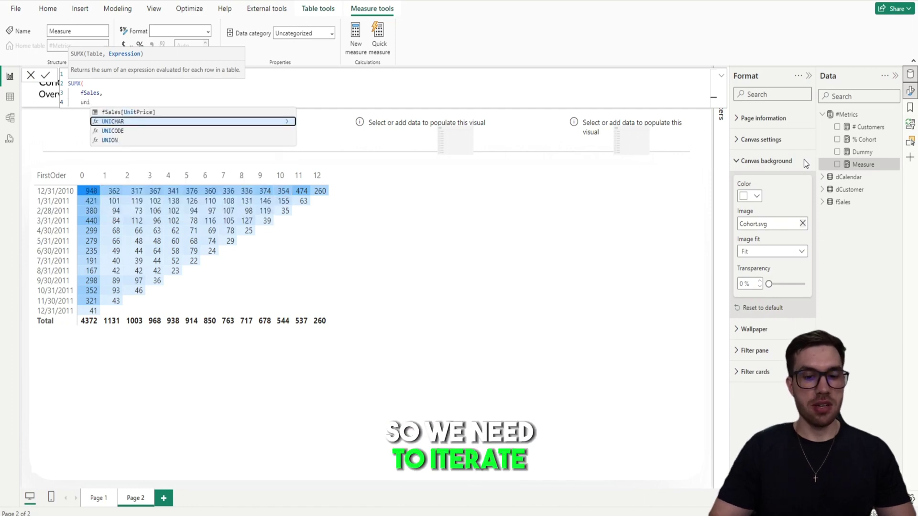
{"action": "key", "text": "Up"}
{"action": "key", "text": "Tab"}
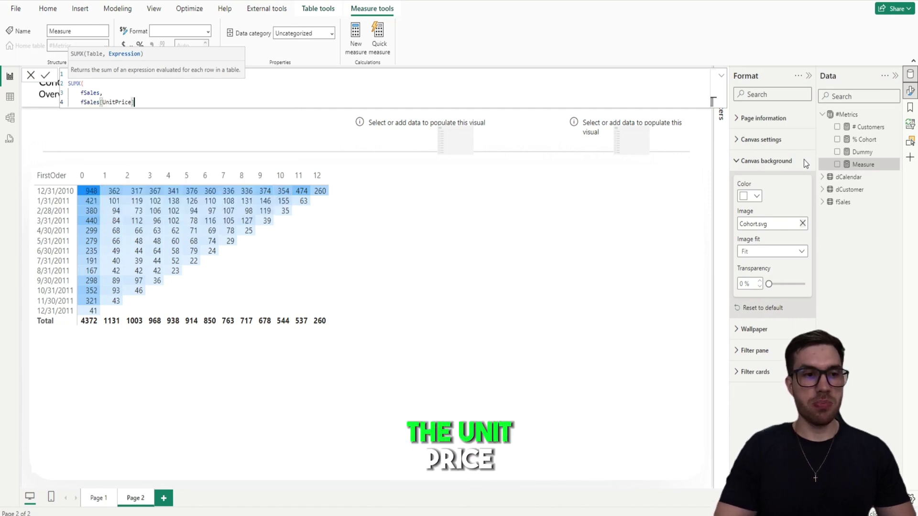
{"action": "type", "text": "* quan"}
{"action": "key", "text": "Tab"}
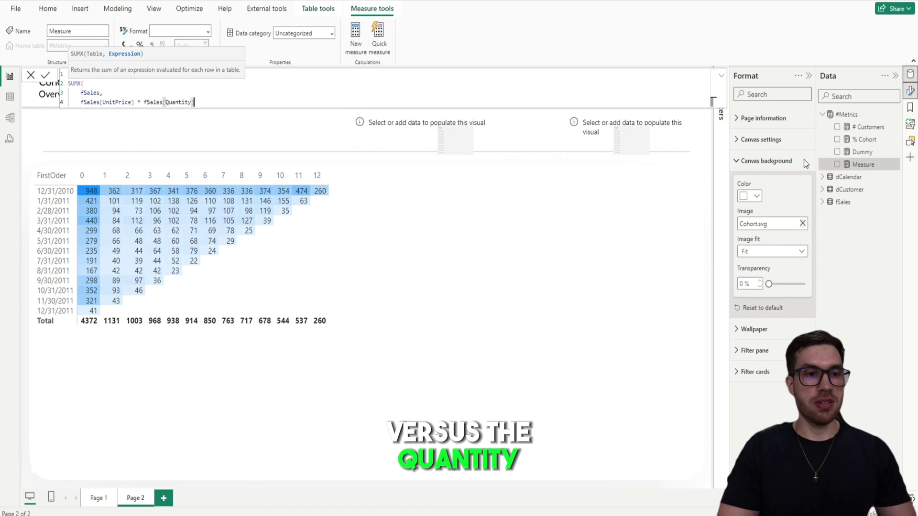
{"action": "key", "text": "Return"}
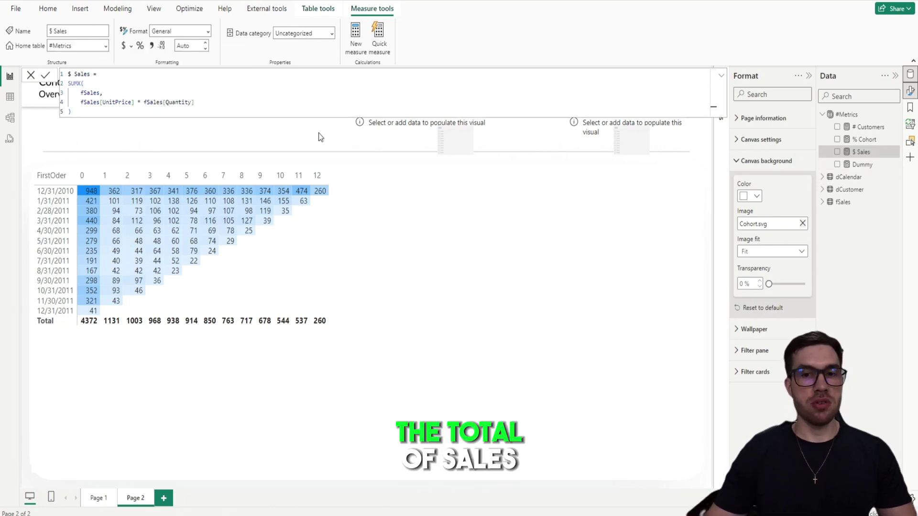
- Add another measure to the #Metrics table and name it "$ Avg Ticket"
{"action": "right_click", "coordinate": [857, 151]}
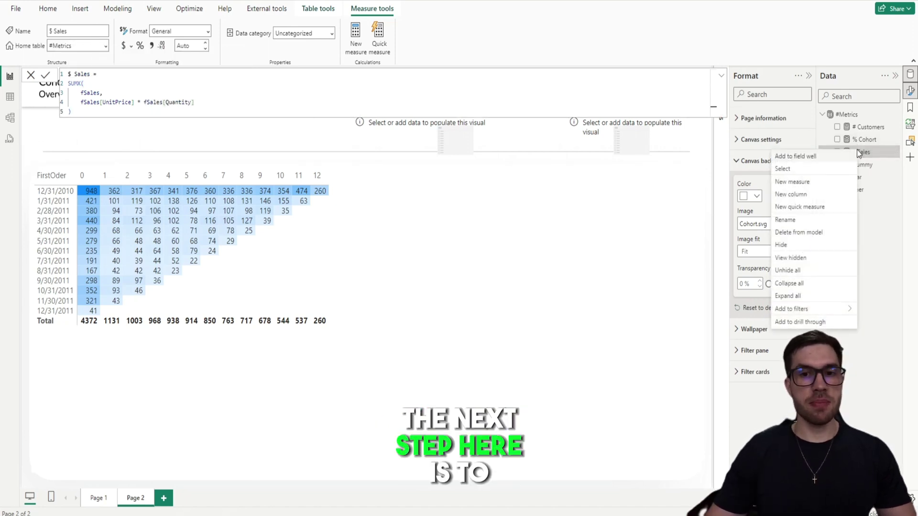
{"action": "left_click", "coordinate": [821, 182]}
{"action": "type", "text": "$ A"}
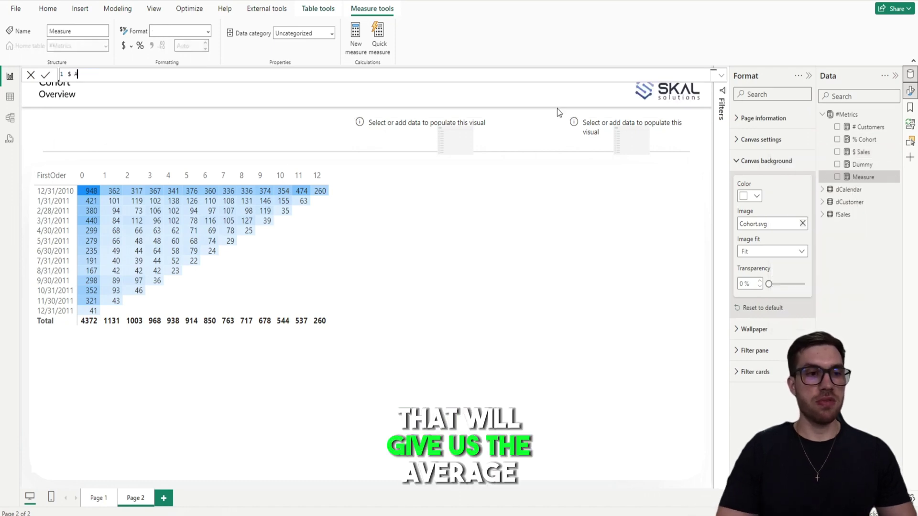
{"action": "type", "text": "vg Ticket"}
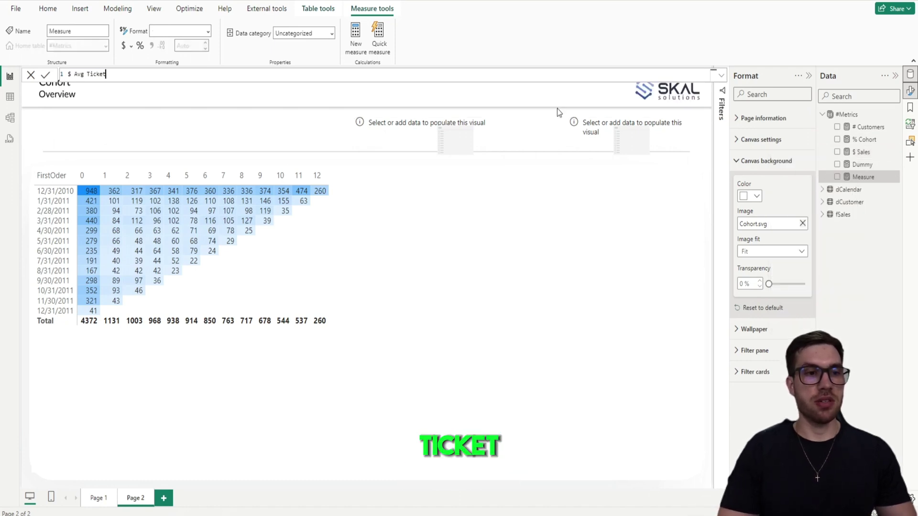
{"action": "type", "text": " ="}
{"action": "key", "text": "shift+Return"}
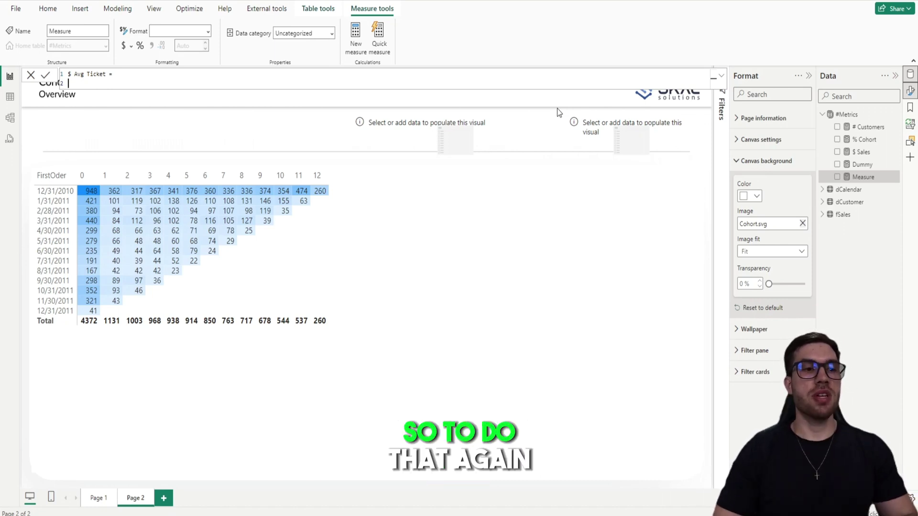
- Begin the $ Avg Ticket formula with AVERAGEX and open a VALUES function on a new line as its table argument
{"action": "type", "text": "AVERA"}
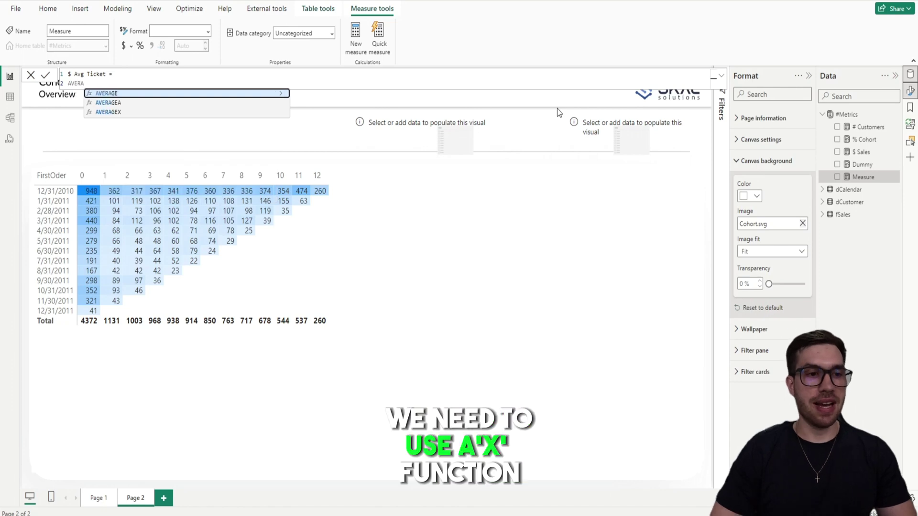
{"action": "key", "text": "Down"}
{"action": "key", "text": "Down"}
{"action": "key", "text": "Tab"}
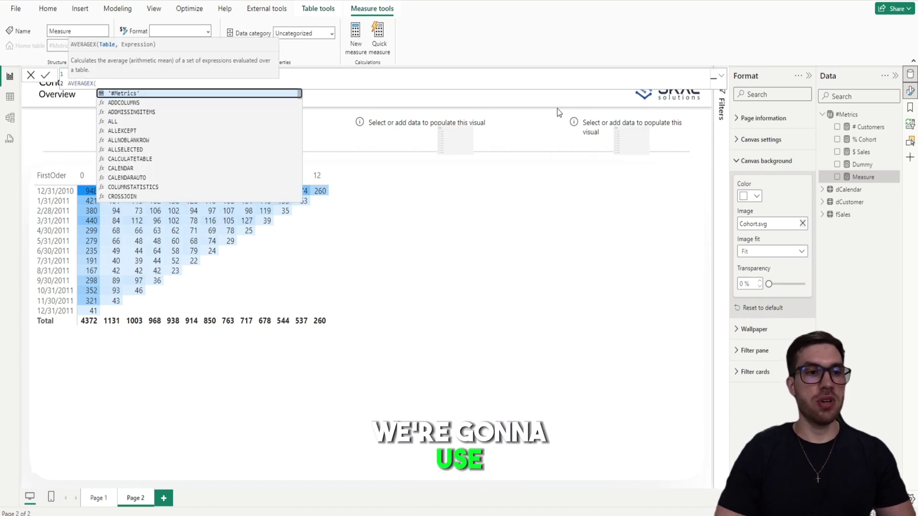
{"action": "key", "text": "Home"}
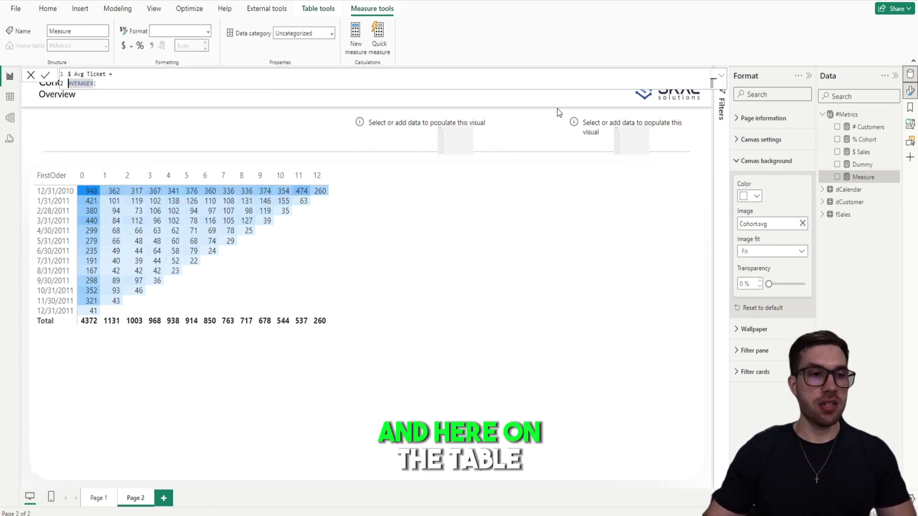
{"action": "left_click", "coordinate": [146, 81]}
{"action": "key", "text": "shift+Return"}
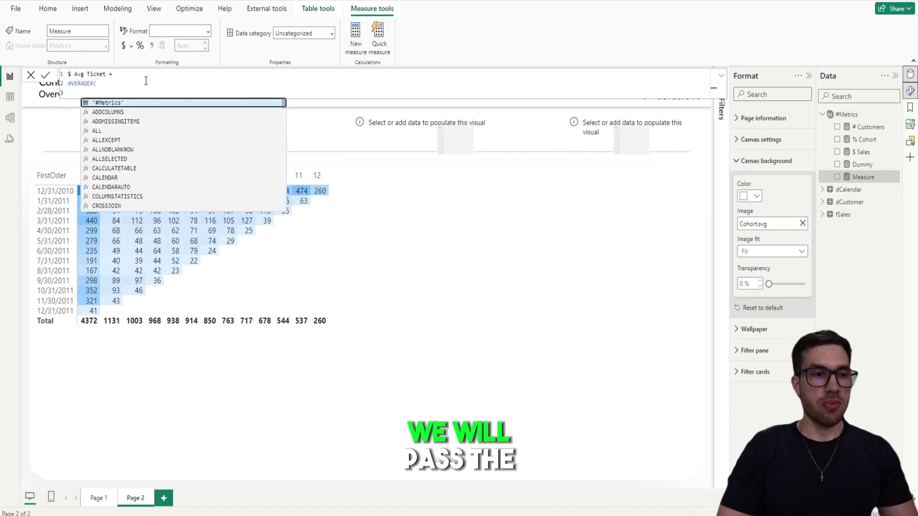
{"action": "type", "text": "VALUES"}
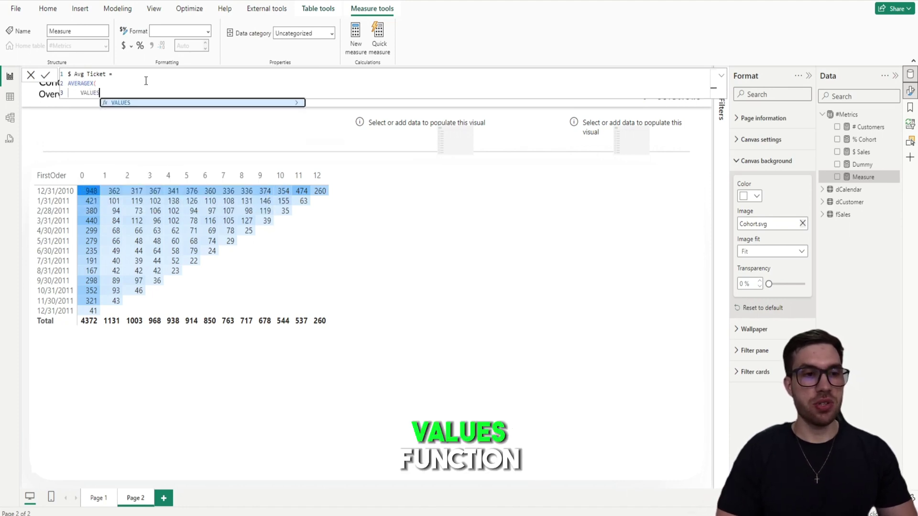
{"action": "type", "text": "("}
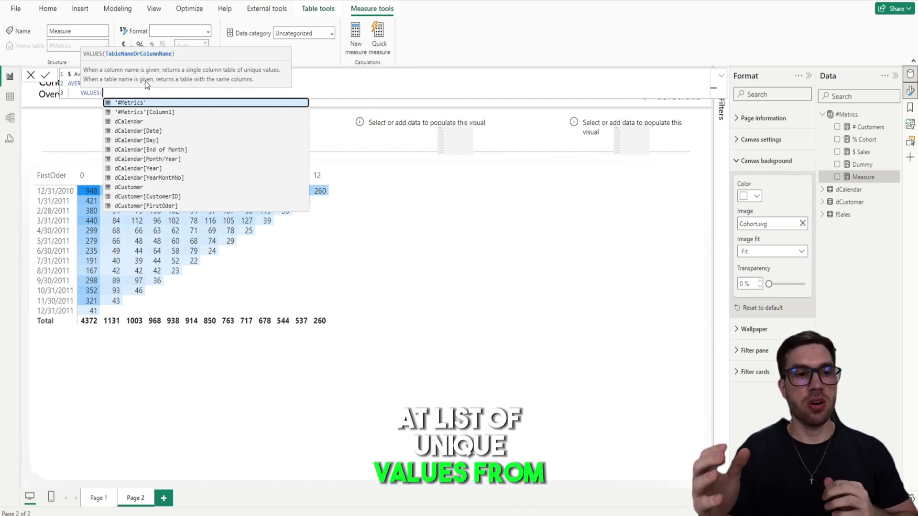
{"action": "type", "text": "d"}
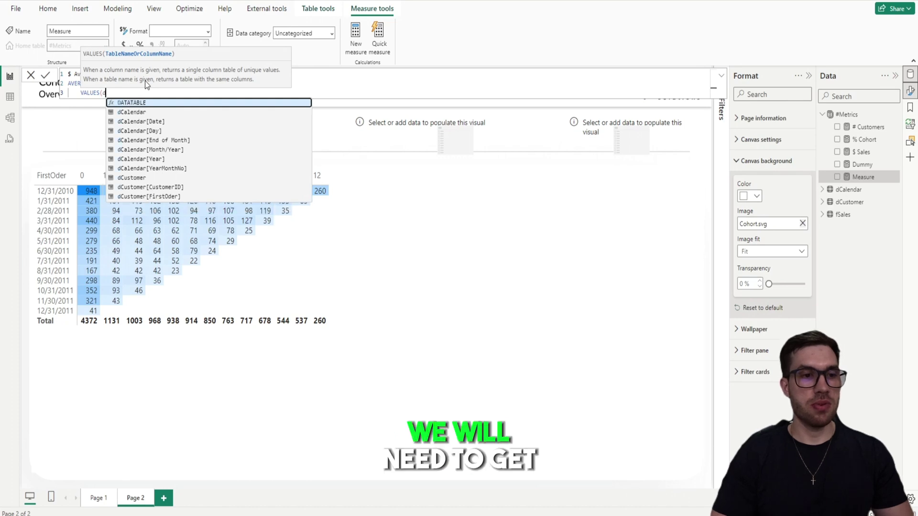
{"action": "type", "text": "cu"}
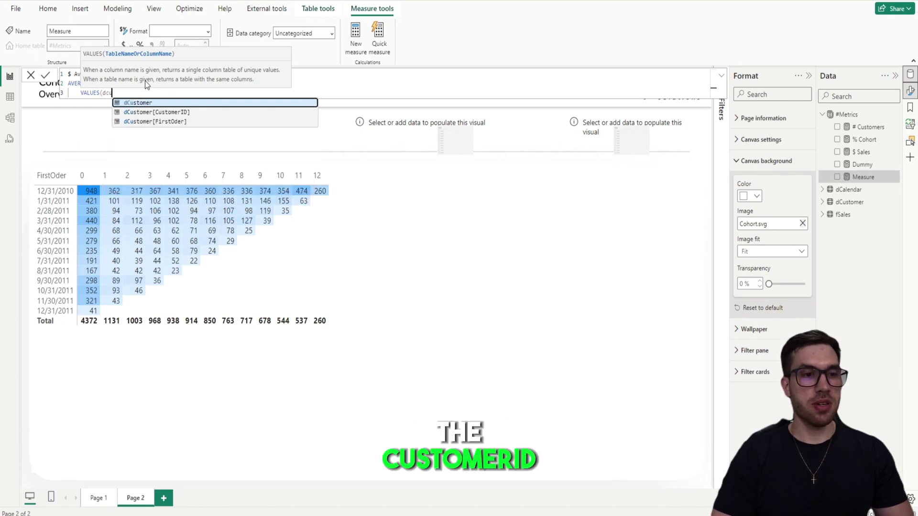
{"action": "key", "text": "BackSpace"}
{"action": "key", "text": "BackSpace"}
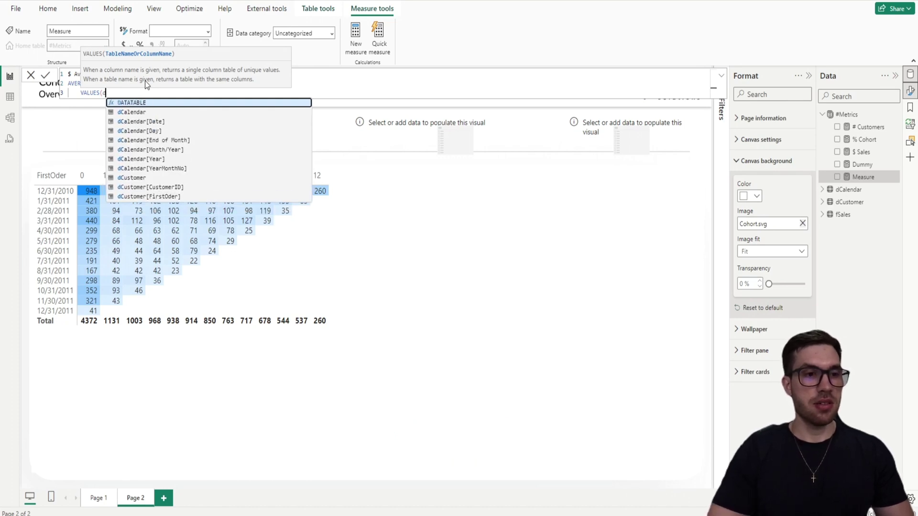
{"action": "key", "text": "BackSpace"}
- Pass fSales[CustomerID] to the VALUES function and close it, leaving a new line for the AVERAGEX expression
{"action": "type", "text": "f"}
{"action": "key", "text": "Down"}
{"action": "key", "text": "Tab"}
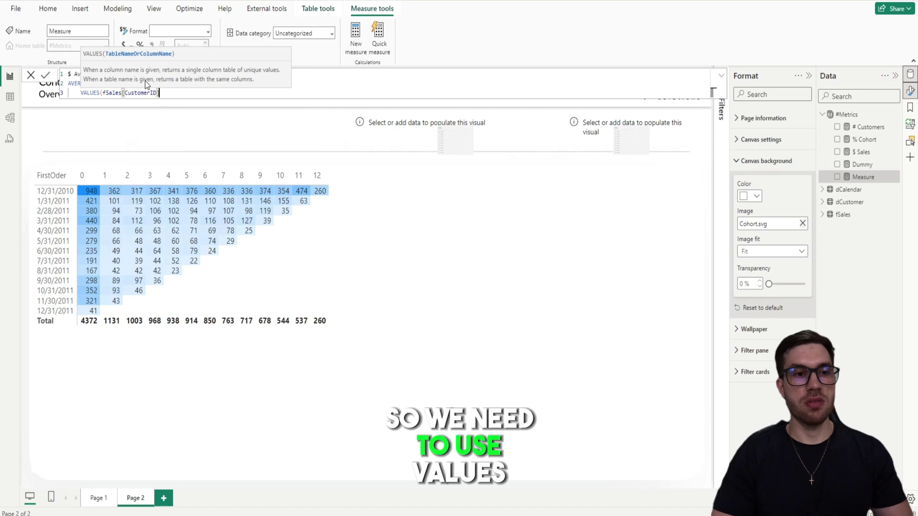
{"action": "type", "text": "),"}
{"action": "key", "text": "shift+Return"}
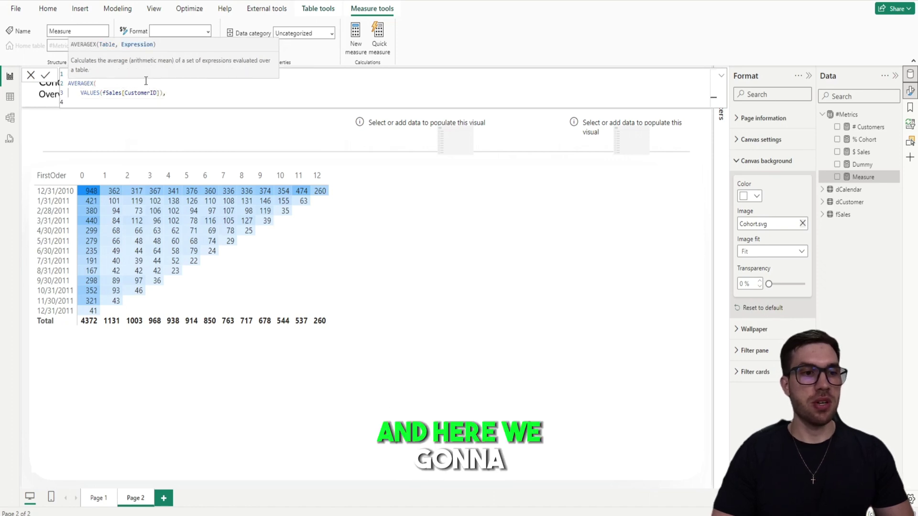
- Use the [$ Sales] measure as the AVERAGEX expression and close the function
{"action": "type", "text": "[$ Sales"}
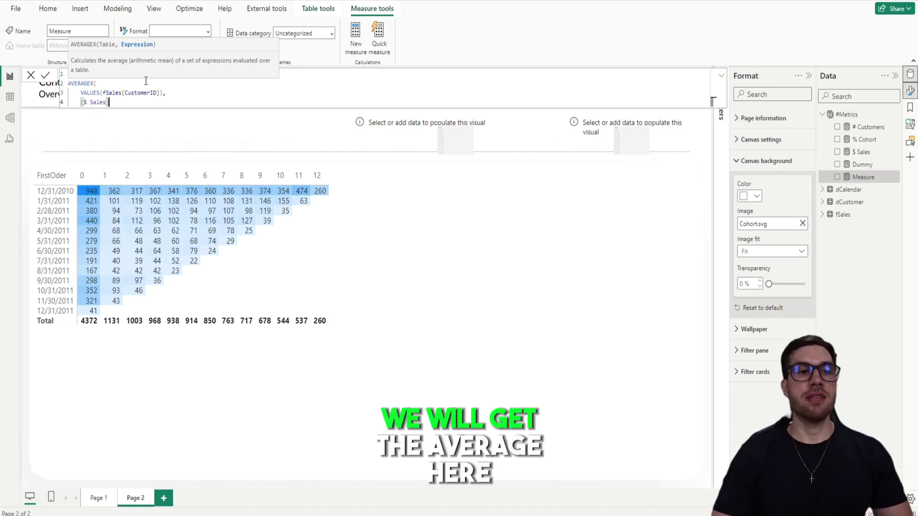
{"action": "key", "text": "Return"}
{"action": "type", "text": ")"}
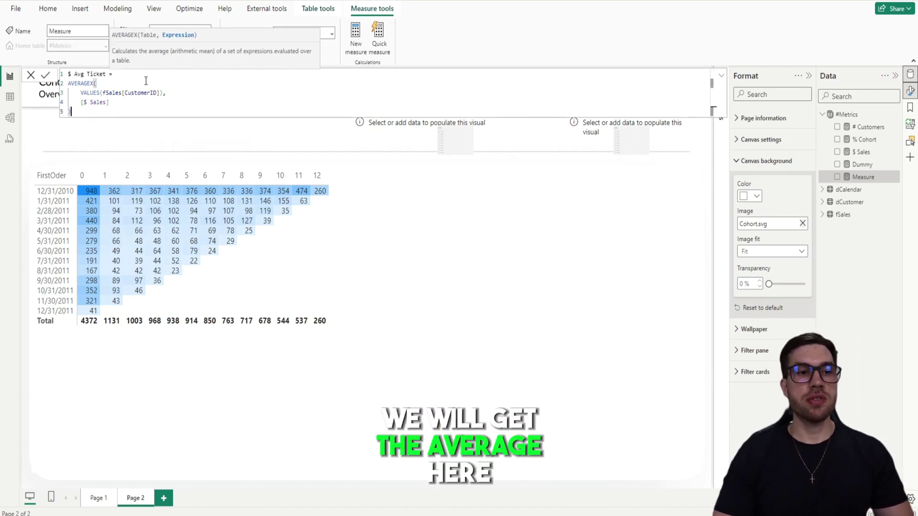
- Review the AVERAGEX formula's arguments and commit the $ Avg Ticket measure to the #Metrics table
{"action": "double_click", "coordinate": [79, 84]}
{"action": "left_click_drag", "start_coordinate": [125, 92], "coordinate": [74, 104]}
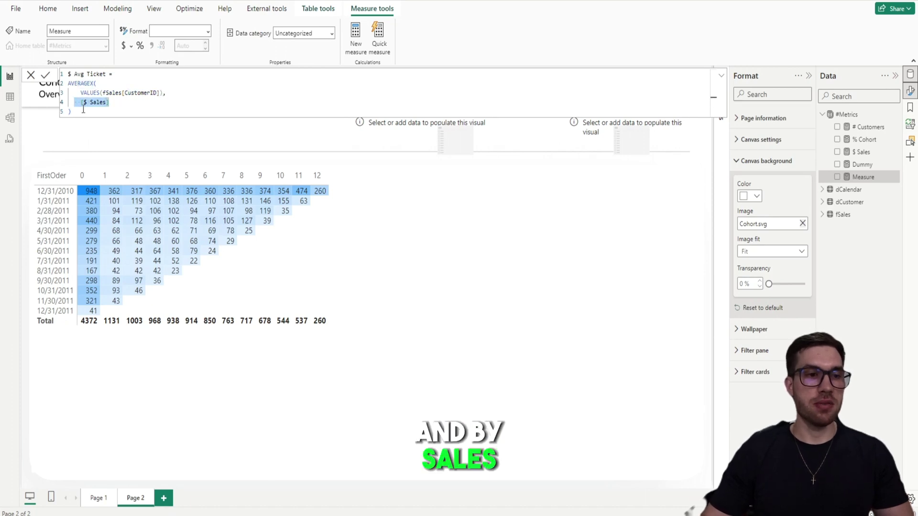
{"action": "left_click", "coordinate": [387, 185]}
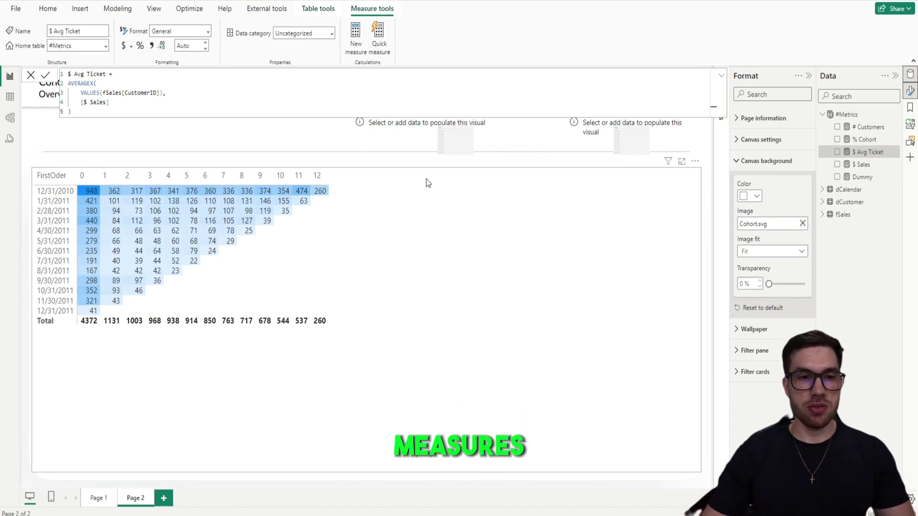
{"action": "left_click", "coordinate": [261, 152]}
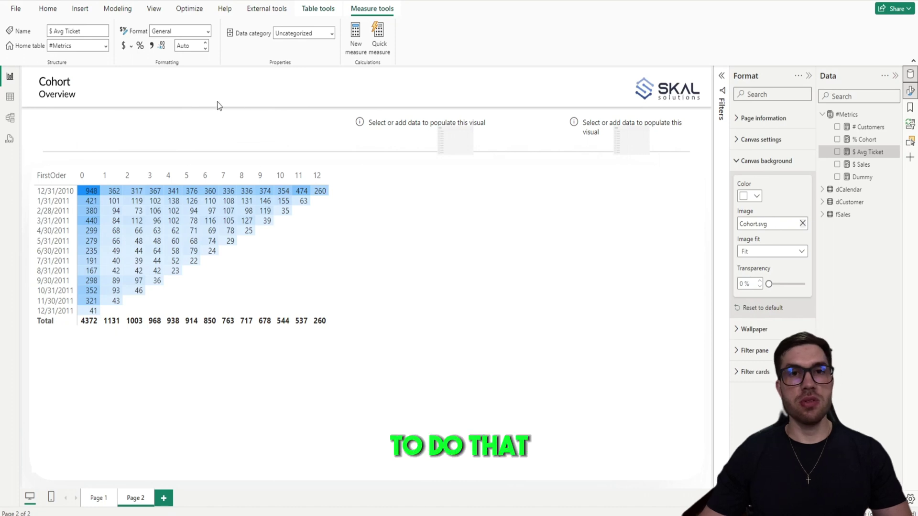
- Start a new fields parameter and name it parMeasures
{"action": "left_click", "coordinate": [132, 10]}
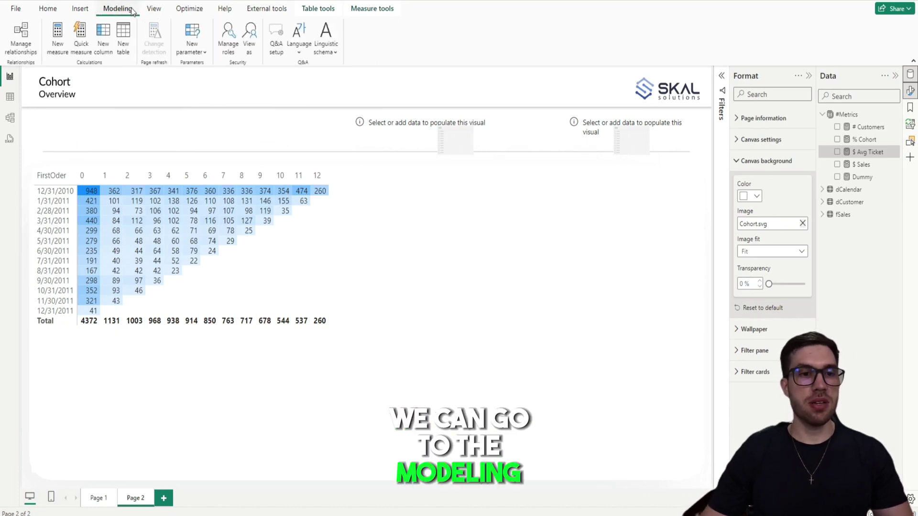
{"action": "left_click", "coordinate": [200, 56]}
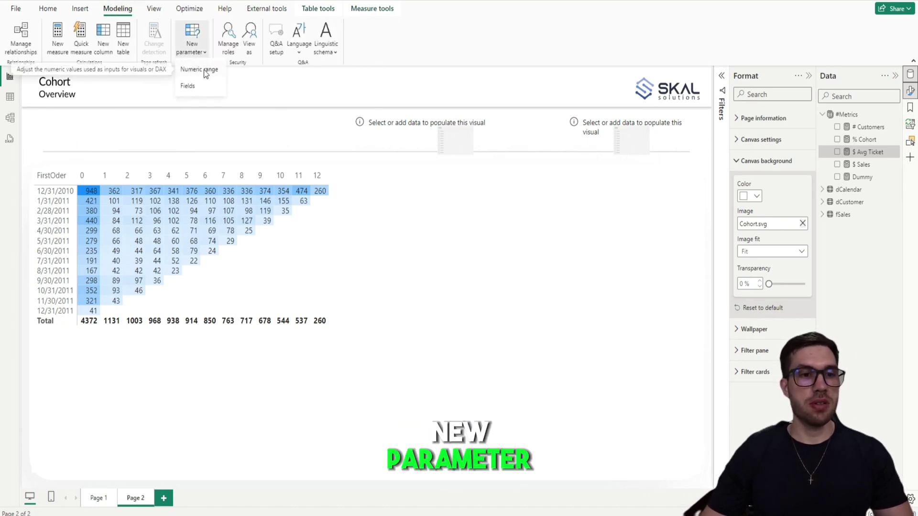
{"action": "left_click", "coordinate": [201, 89]}
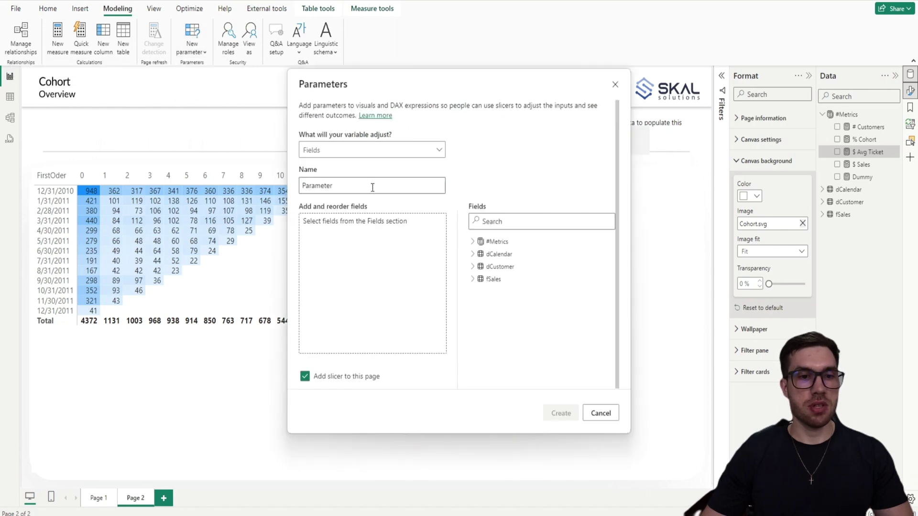
{"action": "double_click", "coordinate": [345, 187]}
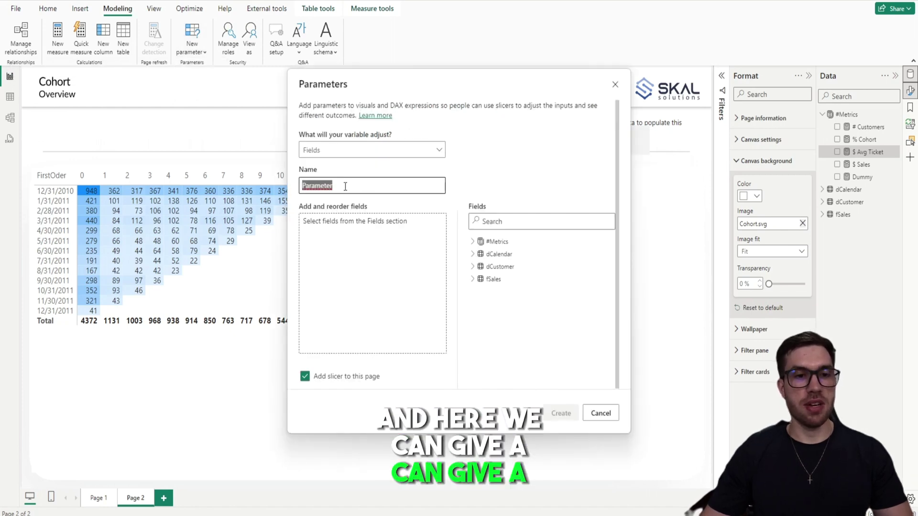
{"action": "type", "text": "c"}
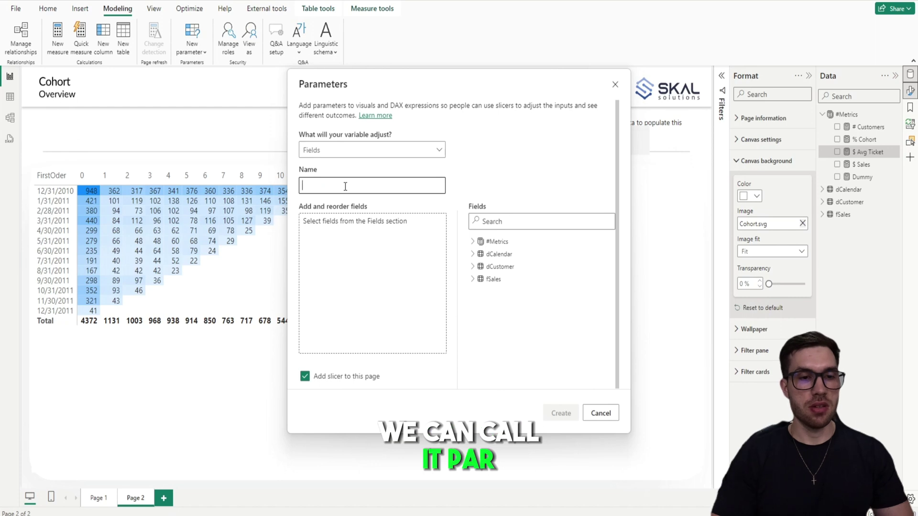
{"action": "type", "text": "par"}
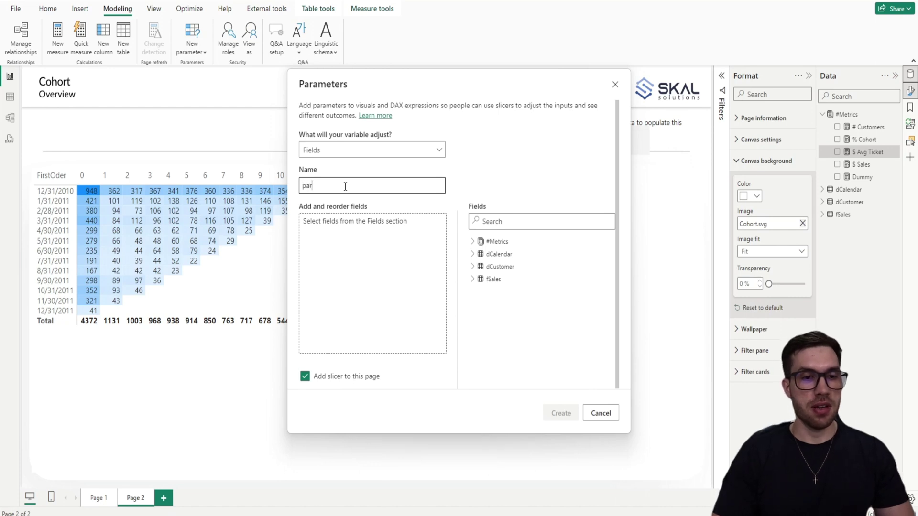
{"action": "type", "text": "Measure"}
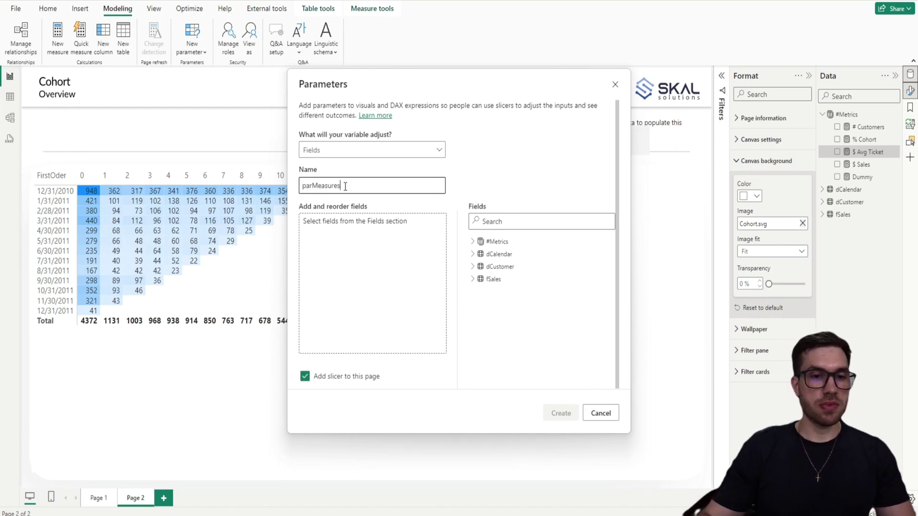
{"action": "type", "text": "s"}
- Add # Customers, $ Sales and $ Avg Ticket from #Metrics in that order, exclude the page slicer, and create the parameter
{"action": "left_click", "coordinate": [471, 243]}
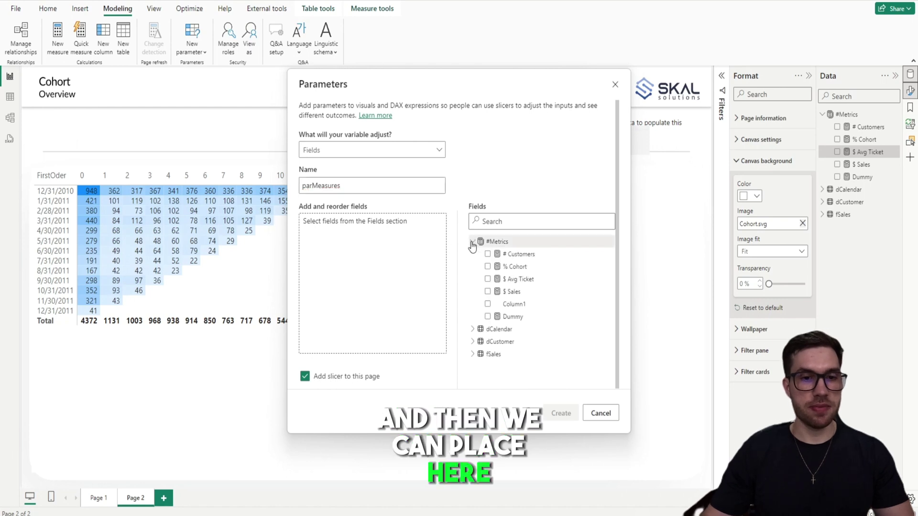
{"action": "left_click", "coordinate": [488, 255]}
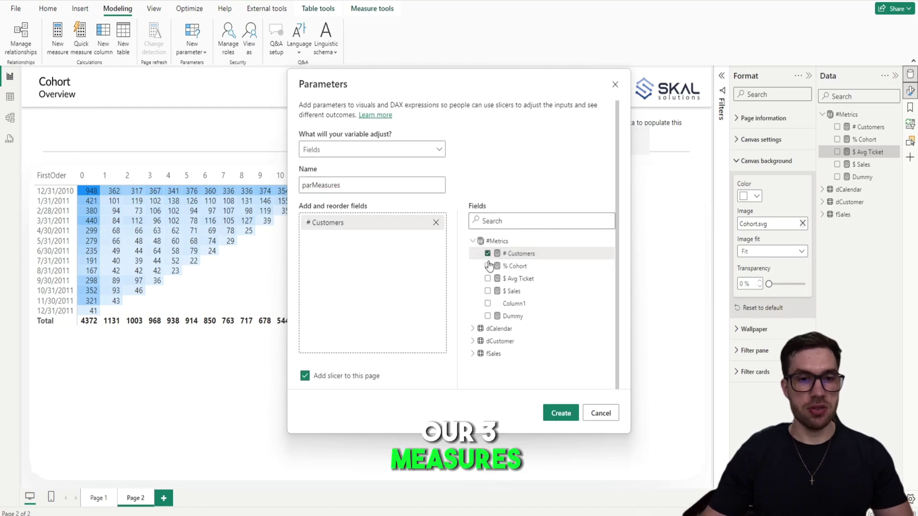
{"action": "left_click", "coordinate": [488, 291]}
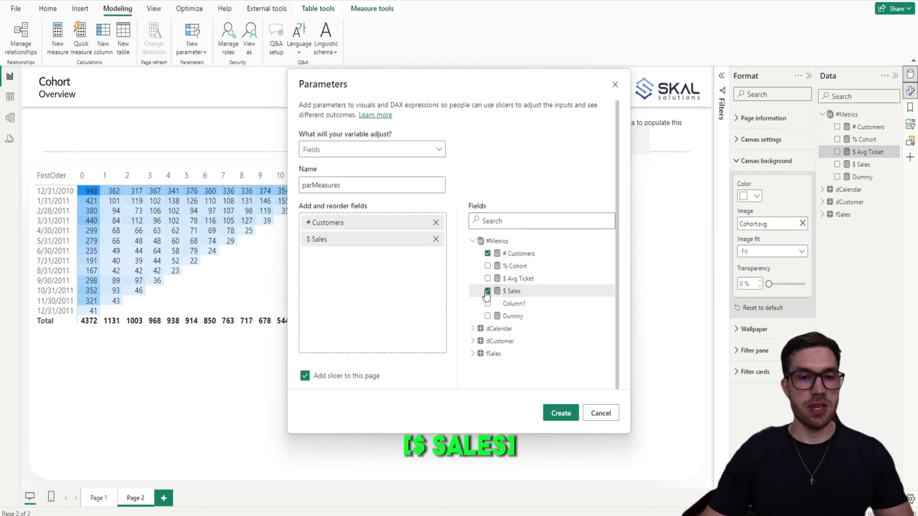
{"action": "left_click", "coordinate": [488, 278]}
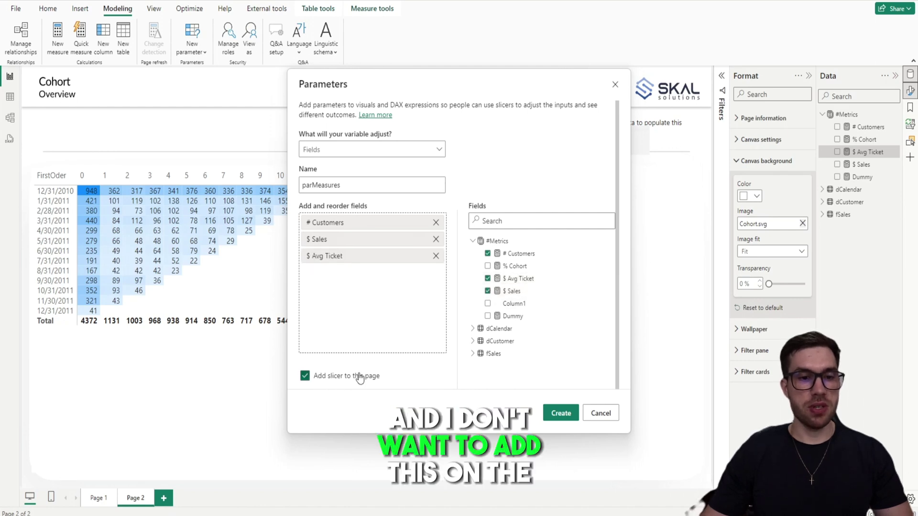
{"action": "left_click", "coordinate": [329, 380]}
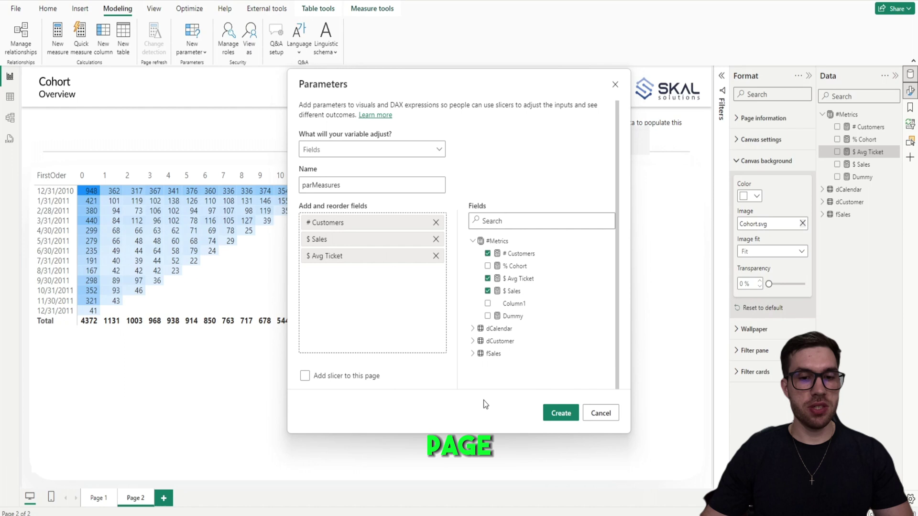
{"action": "left_click", "coordinate": [560, 413]}
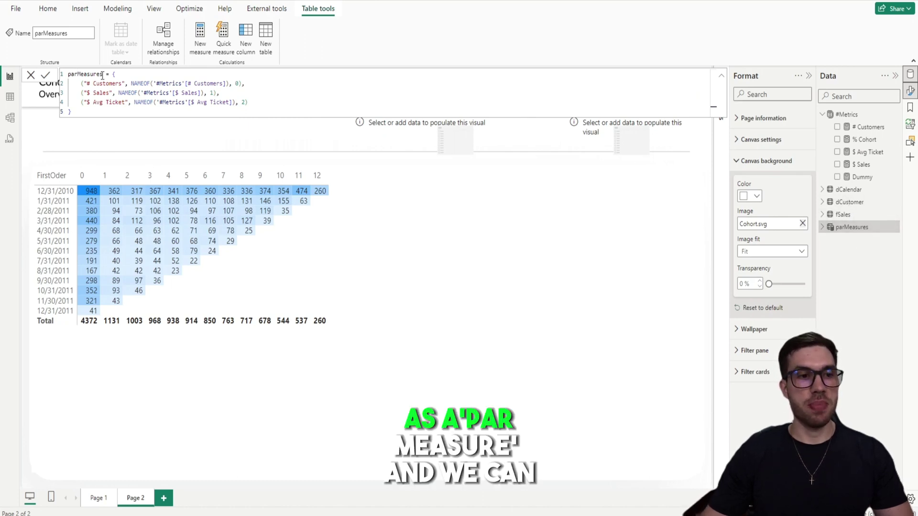
- Populate the empty KPI slicer above the matrix, beside the other empty visual, with the parMeasures field
{"action": "left_click", "coordinate": [457, 132]}
{"action": "left_click", "coordinate": [829, 230]}
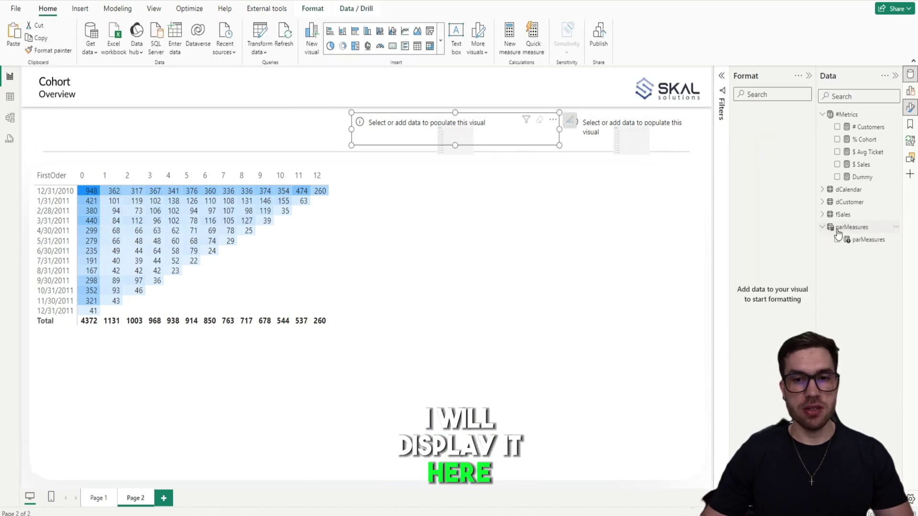
{"action": "left_click", "coordinate": [837, 240]}
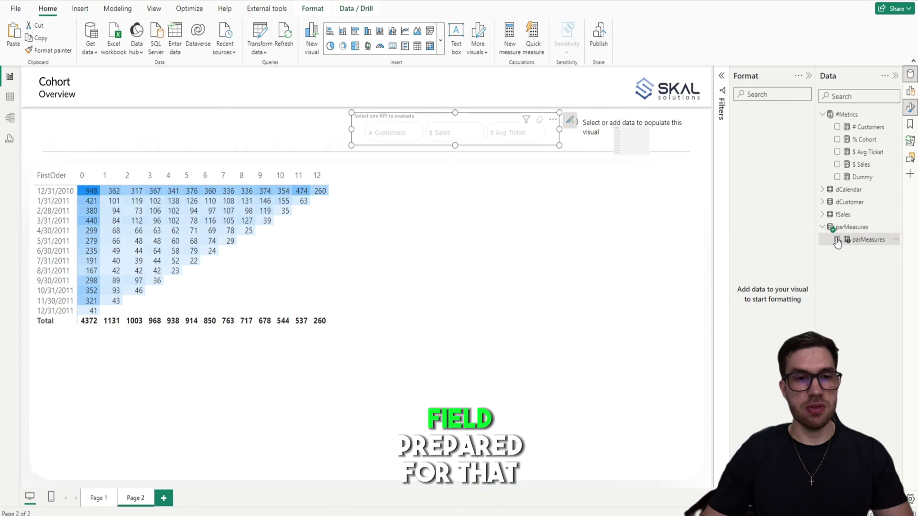
{"action": "left_click", "coordinate": [434, 143]}
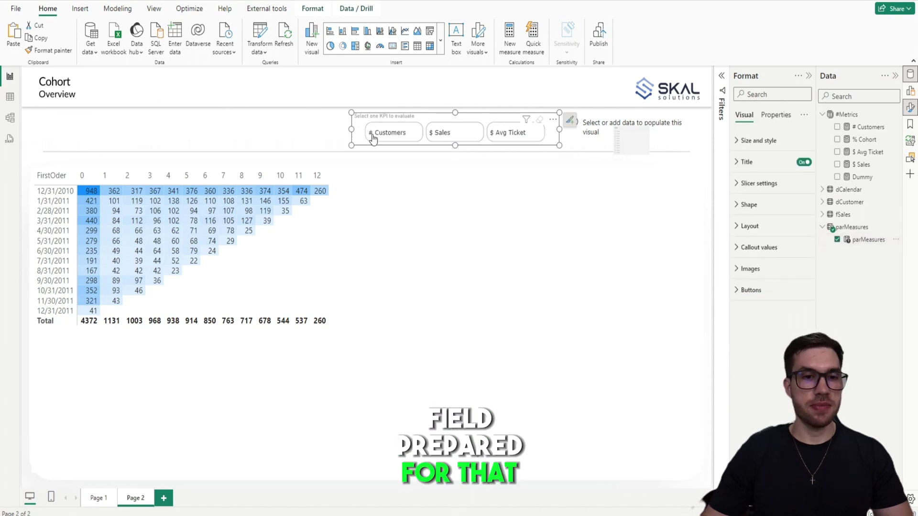
- Test the KPI slicer by switching between # Customers, $ Sales and $ Avg Ticket, ending on # Customers
{"action": "left_click", "coordinate": [372, 133]}
{"action": "left_click", "coordinate": [433, 134]}
{"action": "left_click", "coordinate": [495, 139]}
{"action": "left_click", "coordinate": [449, 137]}
{"action": "left_click", "coordinate": [375, 136]}
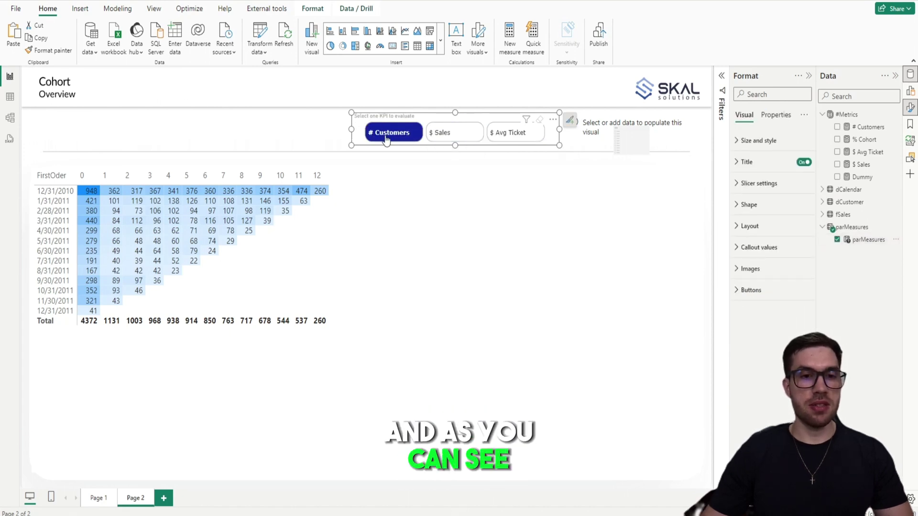
{"action": "left_click", "coordinate": [433, 141]}
{"action": "left_click", "coordinate": [514, 133]}
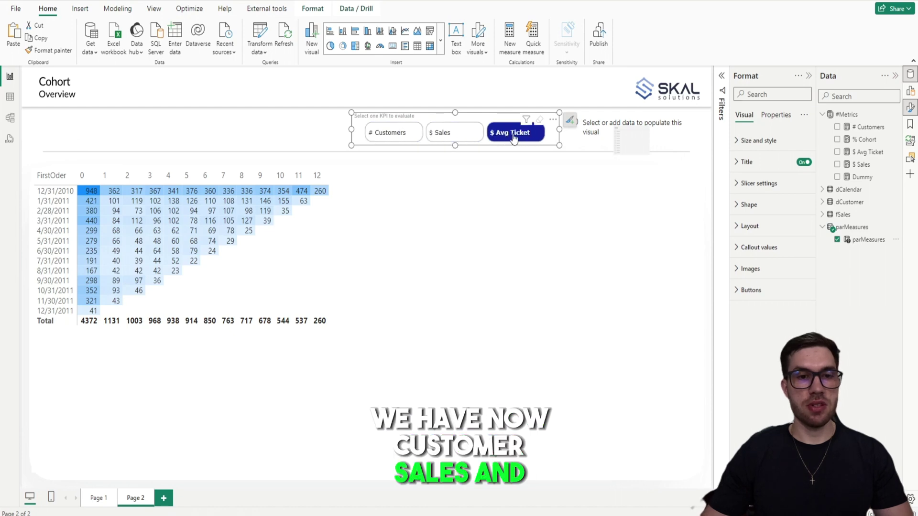
{"action": "left_click", "coordinate": [392, 134]}
{"action": "left_click", "coordinate": [430, 138]}
{"action": "left_click", "coordinate": [490, 138]}
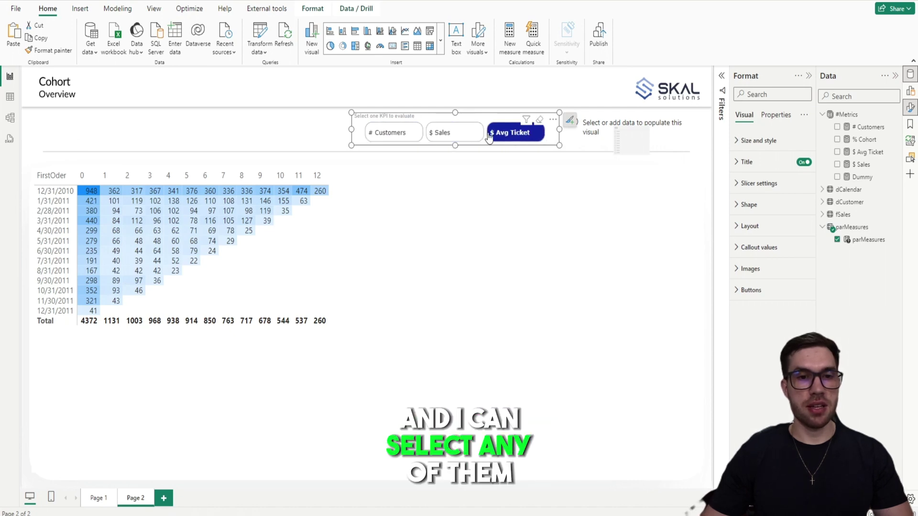
{"action": "left_click", "coordinate": [391, 133]}
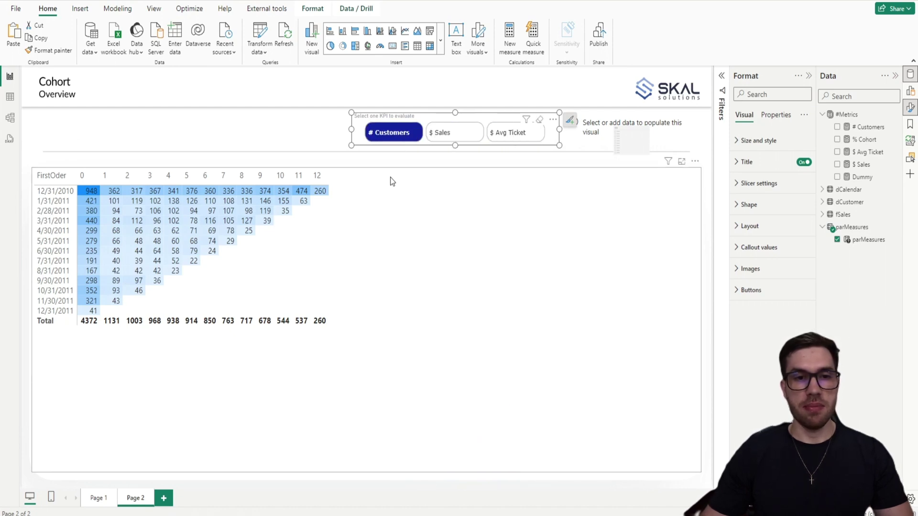
- Replace the # Customers measure in the cohort matrix's values with the parMeasures field
{"action": "left_click", "coordinate": [399, 189]}
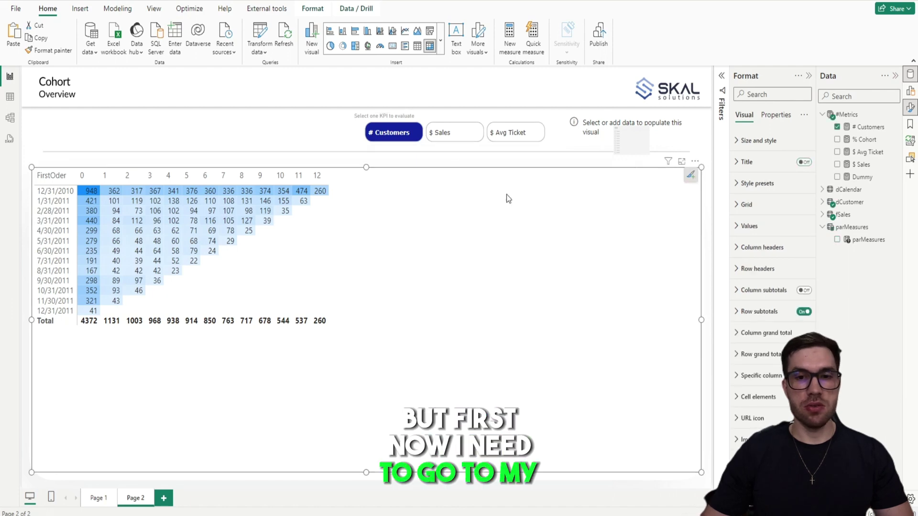
{"action": "left_click", "coordinate": [910, 94]}
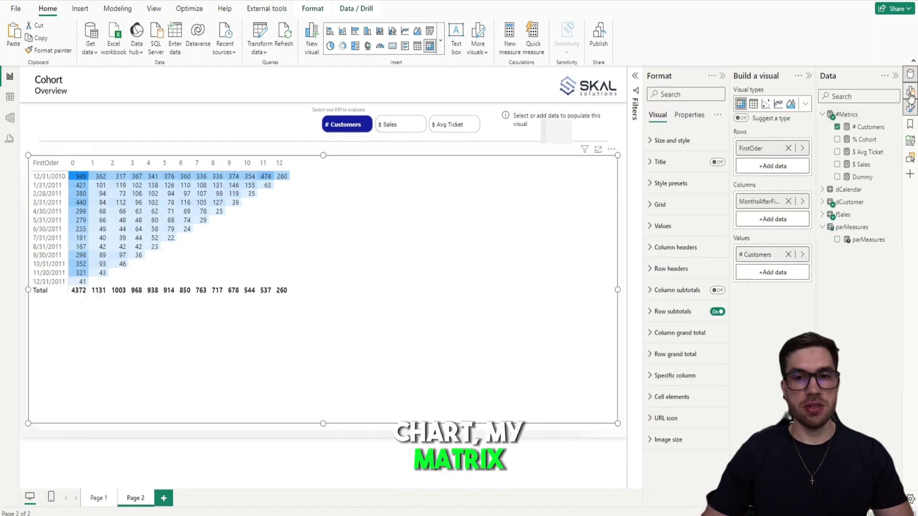
{"action": "left_click", "coordinate": [788, 254]}
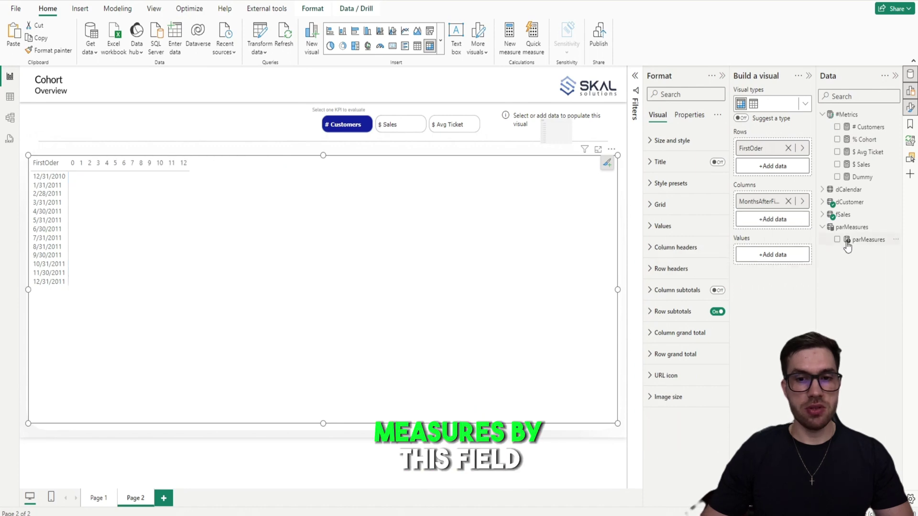
{"action": "left_click_drag", "start_coordinate": [858, 240], "coordinate": [774, 256]}
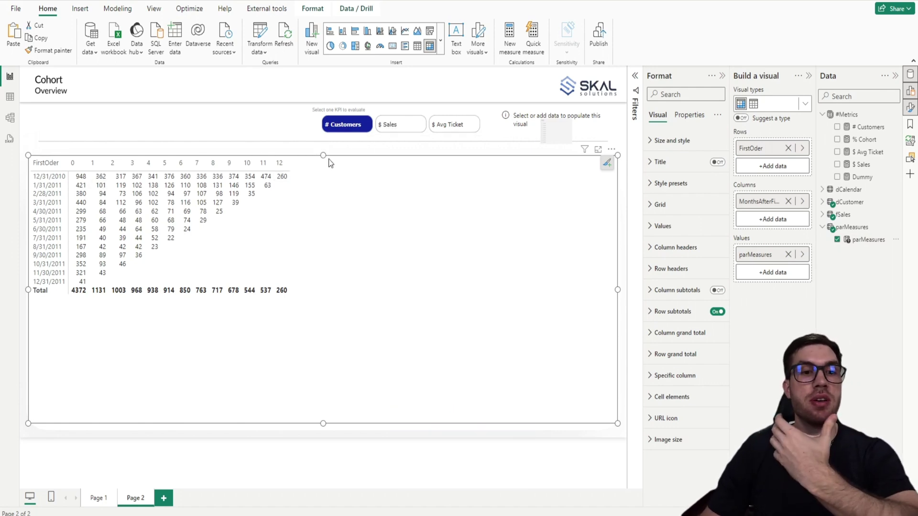
- Check the matrix with $ Sales, $ Avg Ticket and # Customers selected in turn, and add $ Sales to the # Customers selection
{"action": "left_click", "coordinate": [395, 132]}
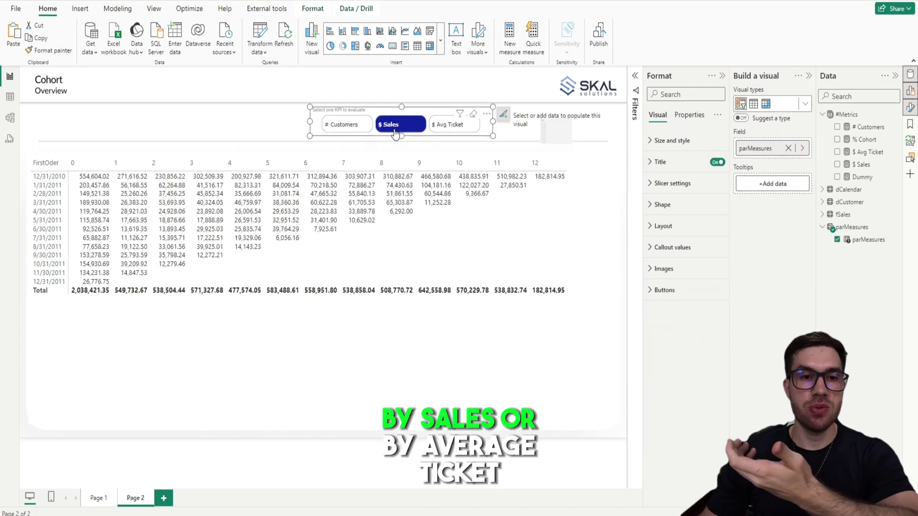
{"action": "left_click", "coordinate": [445, 132]}
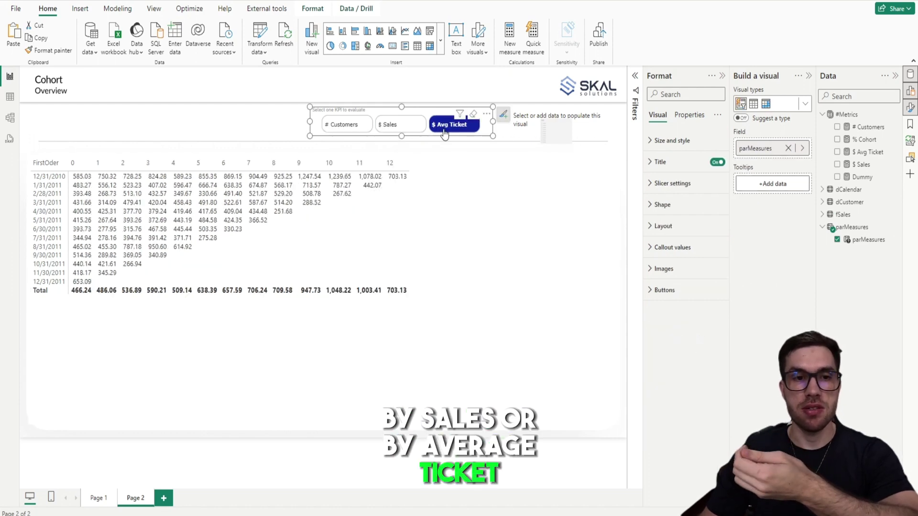
{"action": "left_click", "coordinate": [348, 125]}
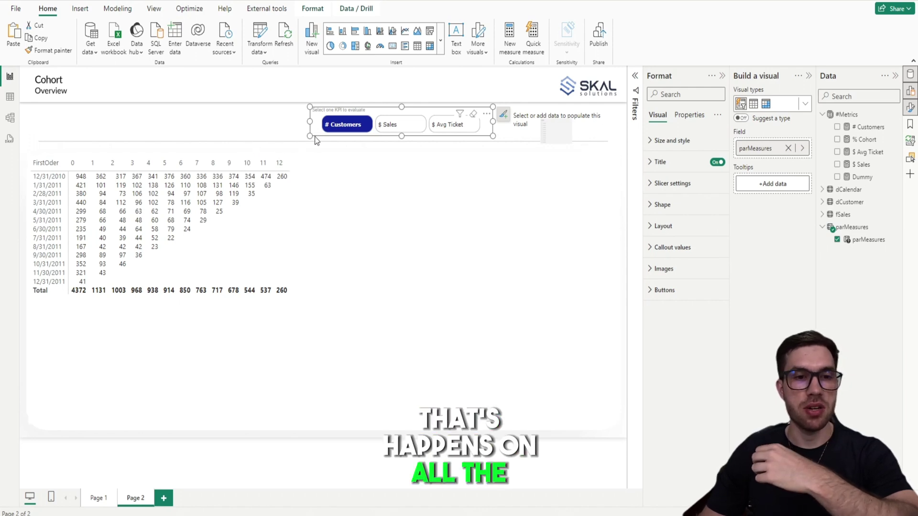
{"action": "left_click", "coordinate": [393, 125]}
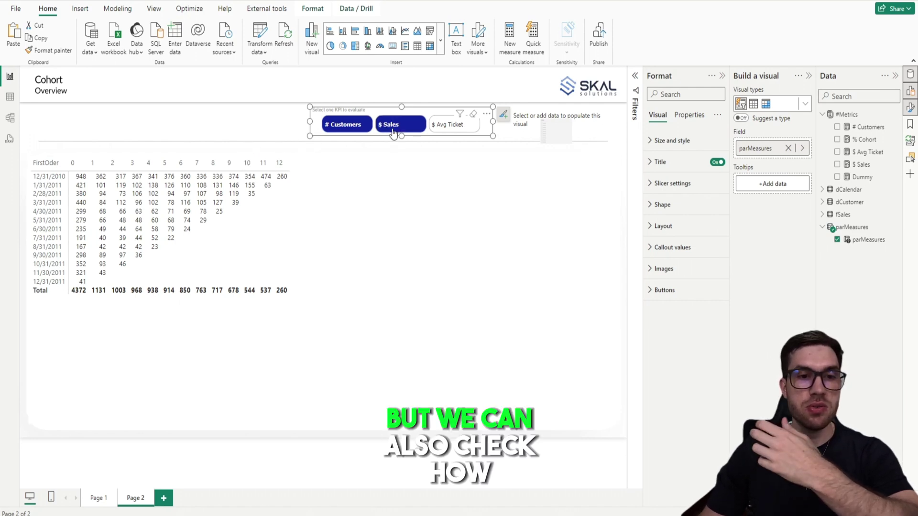
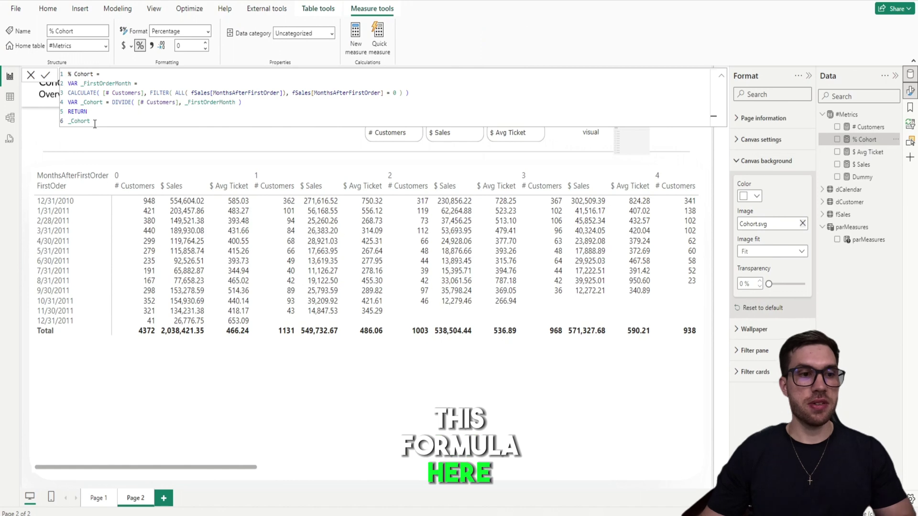
- Copy the full % Cohort measure formula and create a new calculation group in the semantic model, accepting that implicit measures are discouraged
{"action": "left_click_drag", "start_coordinate": [90, 120], "coordinate": [62, 74]}
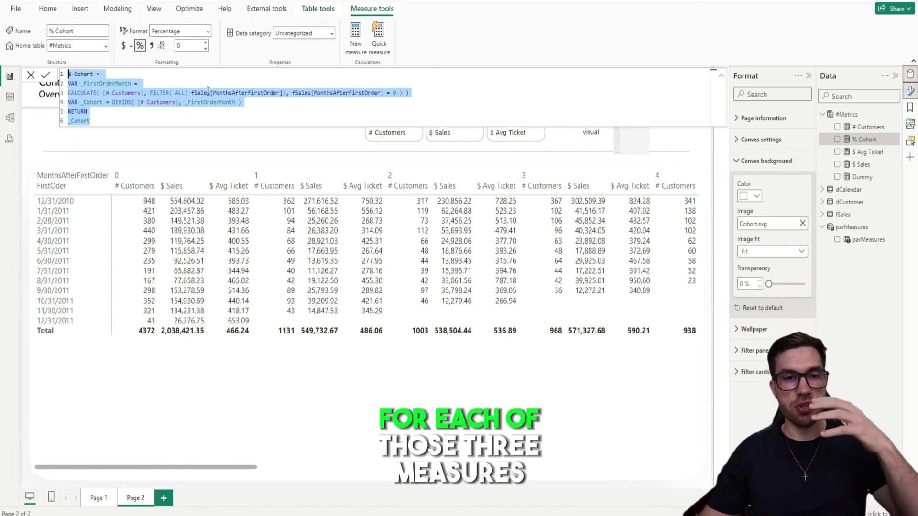
{"action": "left_click", "coordinate": [18, 123]}
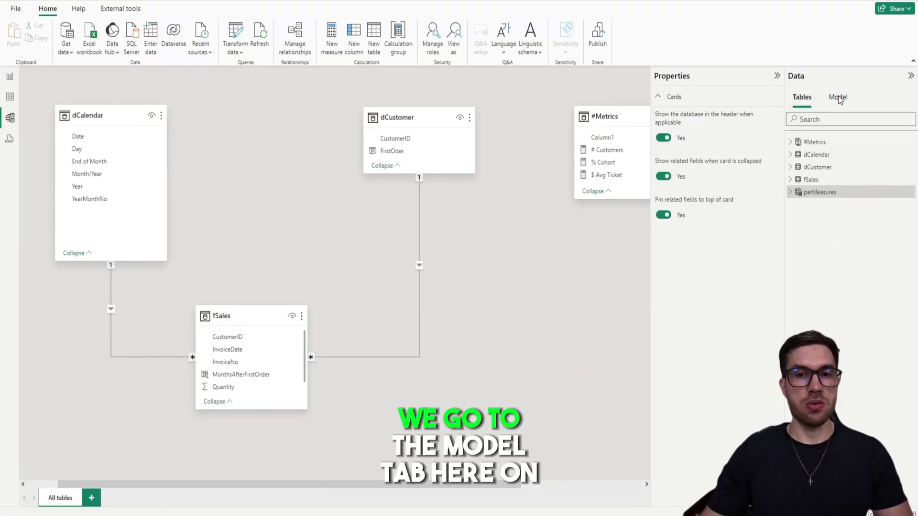
{"action": "left_click", "coordinate": [839, 98]}
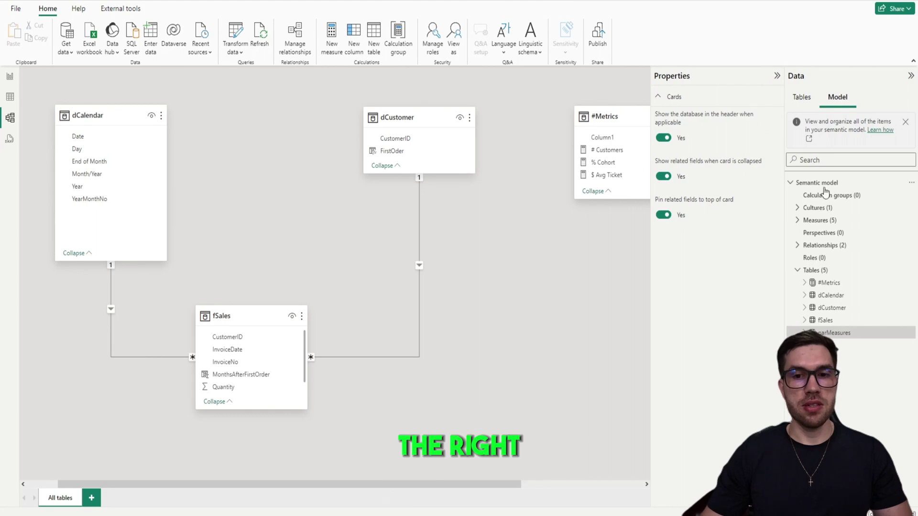
{"action": "right_click", "coordinate": [815, 200]}
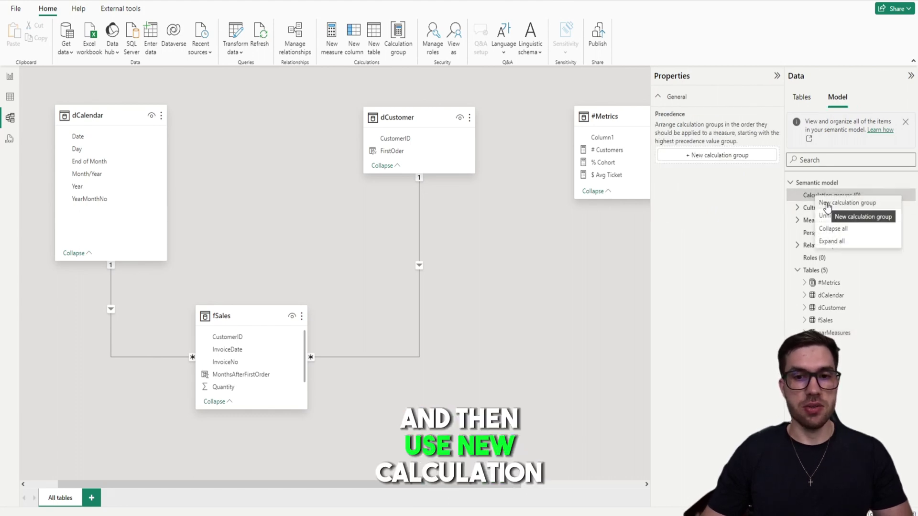
{"action": "left_click", "coordinate": [827, 204]}
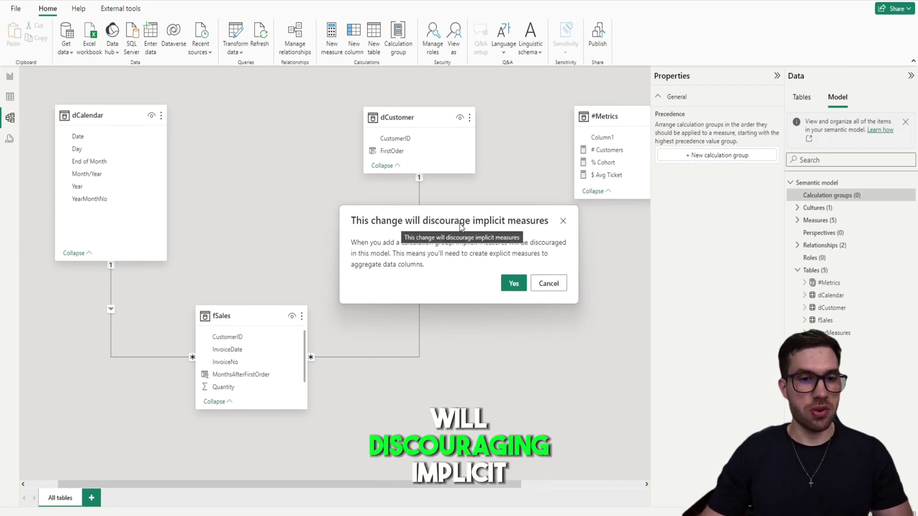
{"action": "left_click", "coordinate": [513, 284]}
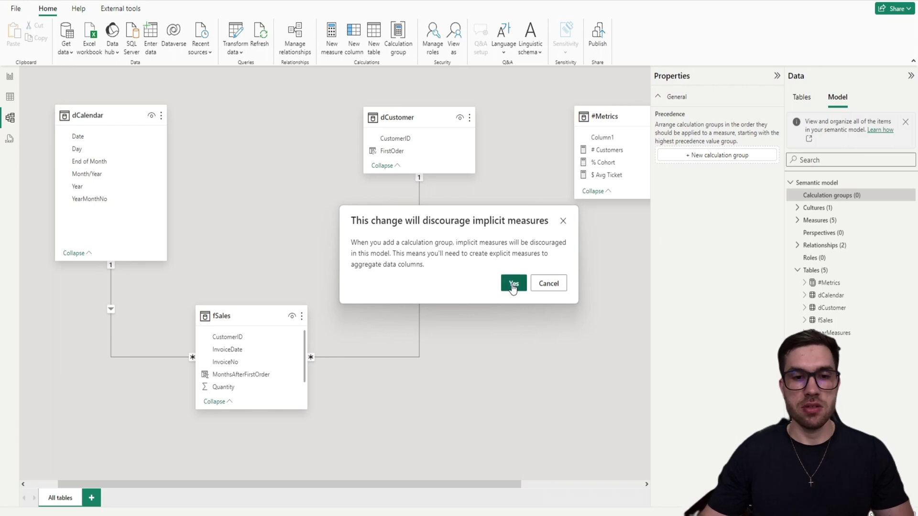
- Name the group's first calculation item Cohort, keeping SELECTEDMEASURE() as its expression
{"action": "left_click_drag", "start_coordinate": [118, 74], "coordinate": [68, 74]}
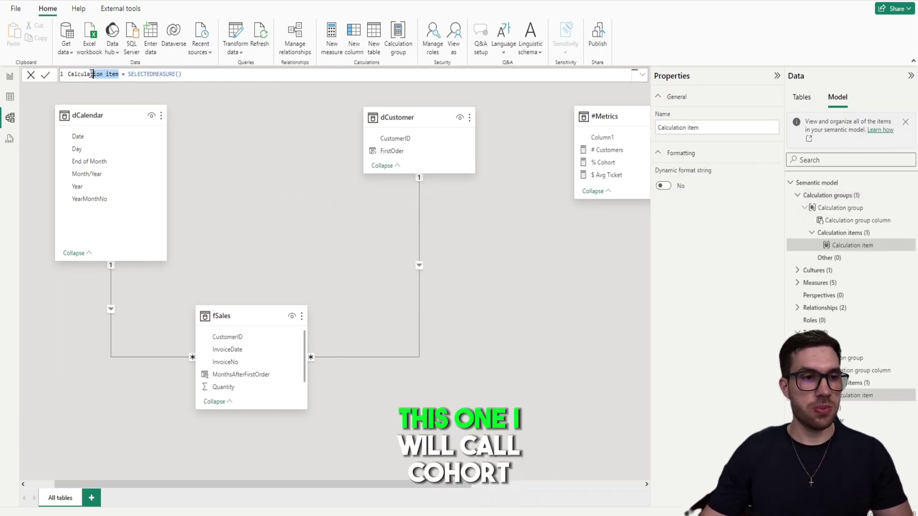
{"action": "type", "text": "Cohort"}
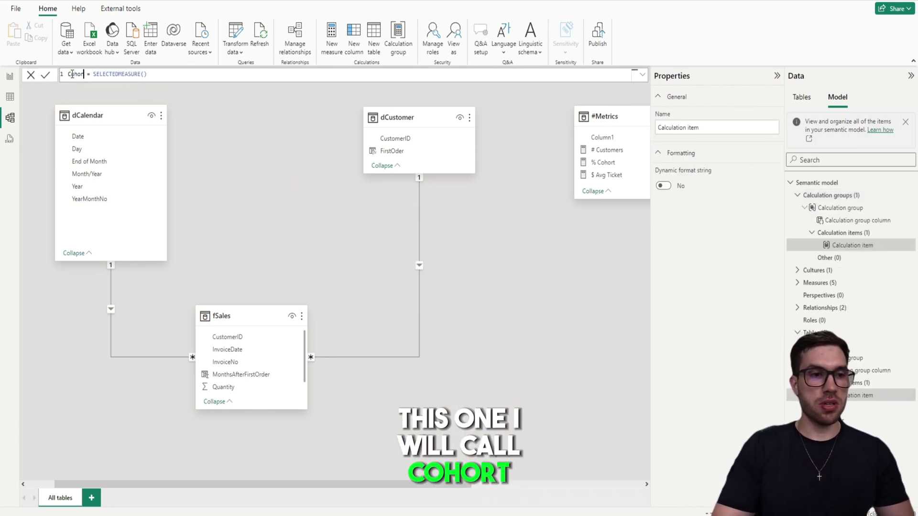
{"action": "key", "text": "Return"}
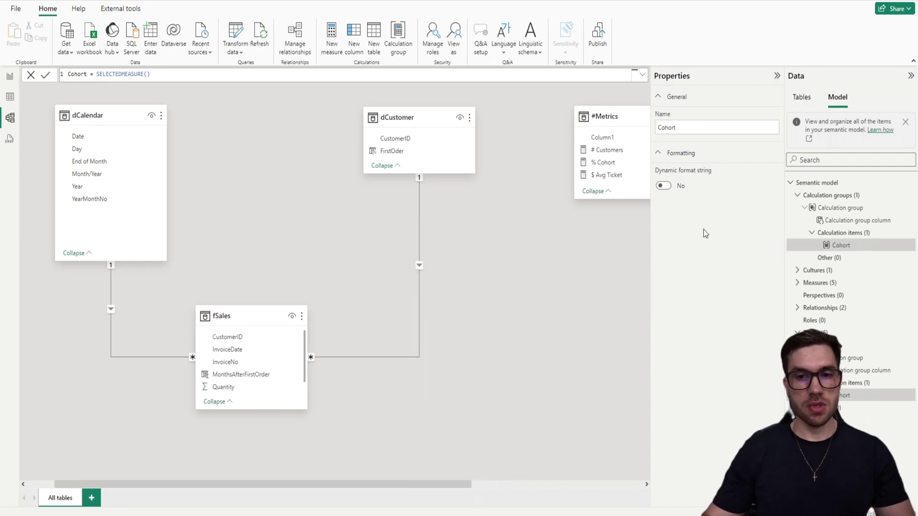
- Add a second calculation item to the calculation group and name it Cohort %
{"action": "right_click", "coordinate": [836, 234]}
{"action": "right_click", "coordinate": [860, 221]}
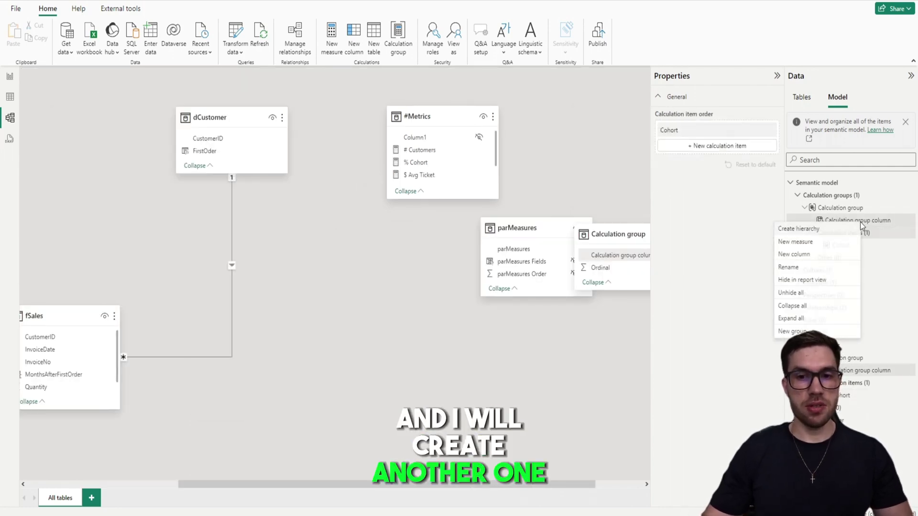
{"action": "right_click", "coordinate": [837, 208]}
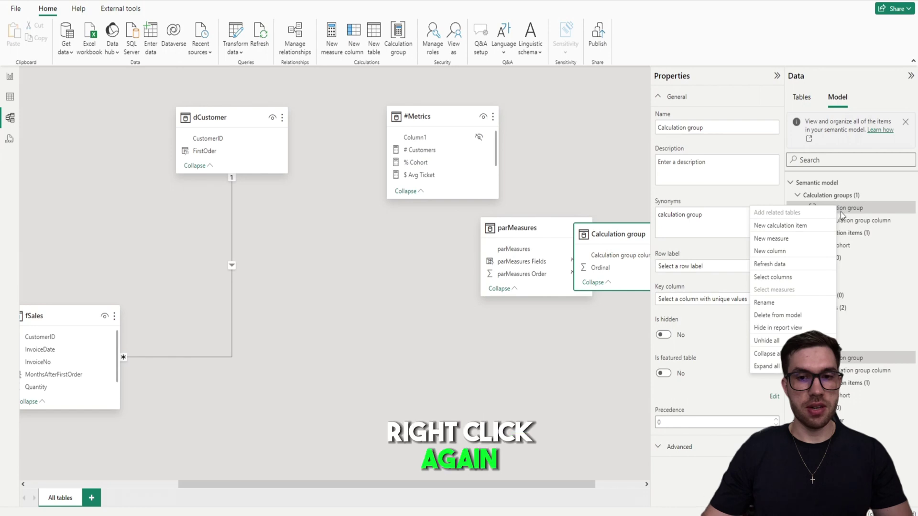
{"action": "left_click", "coordinate": [809, 226]}
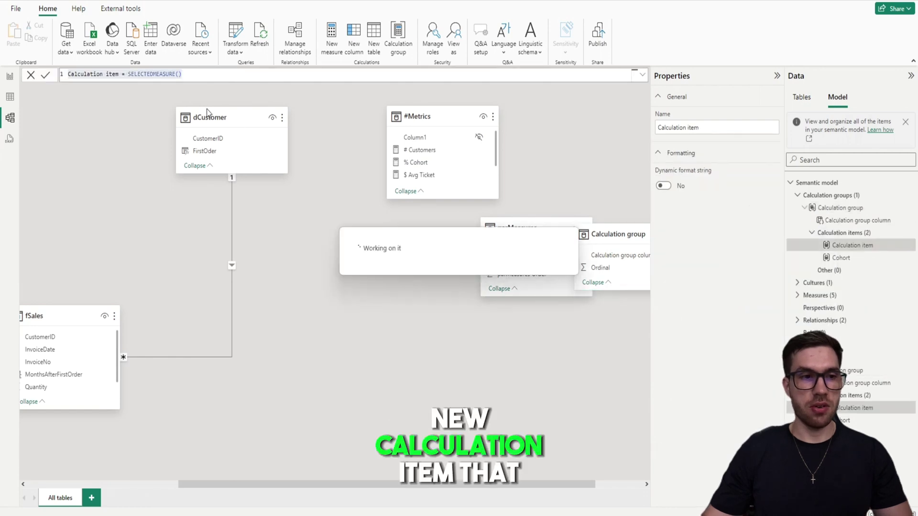
{"action": "left_click_drag", "start_coordinate": [119, 74], "coordinate": [67, 75]}
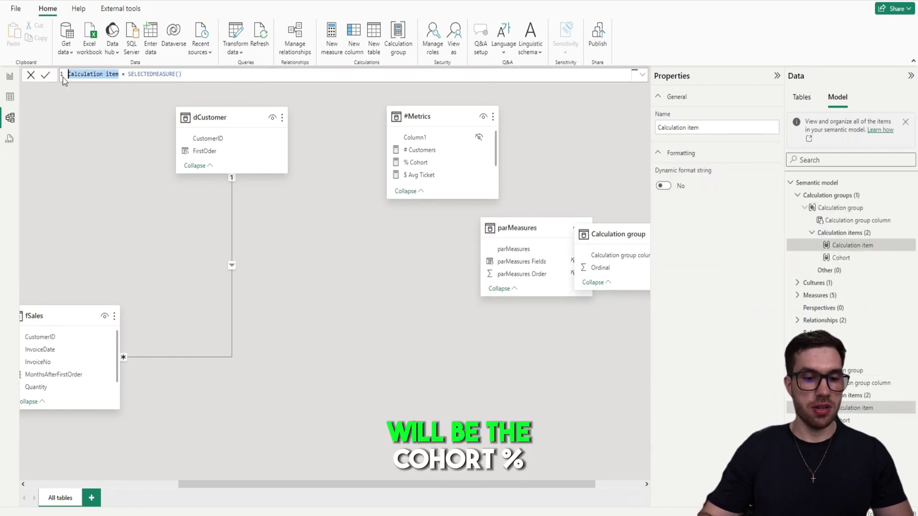
{"action": "type", "text": "Cohort %"}
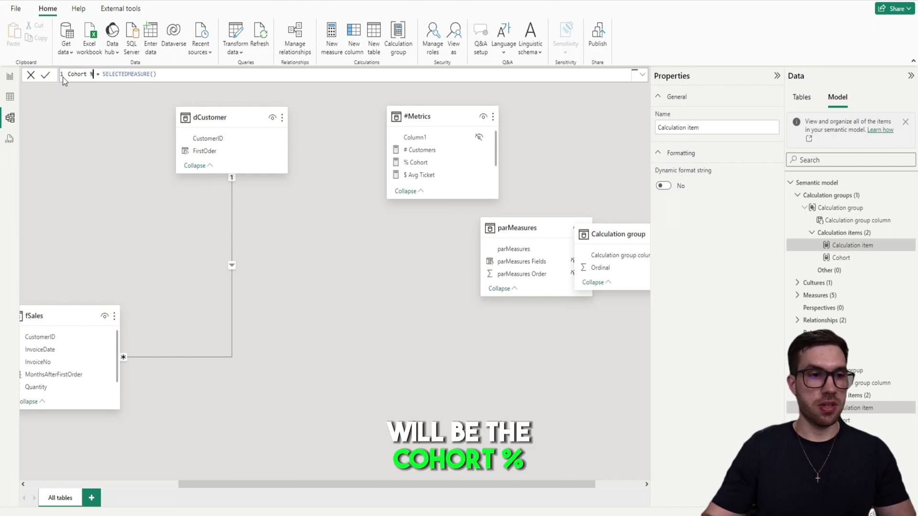
- Paste the copied % Cohort formula below the Cohort % item's first line and remove the pasted "% Cohort =" heading
{"action": "left_click", "coordinate": [169, 75]}
{"action": "key", "text": "shift+Return"}
{"action": "key", "text": "shift+Return"}
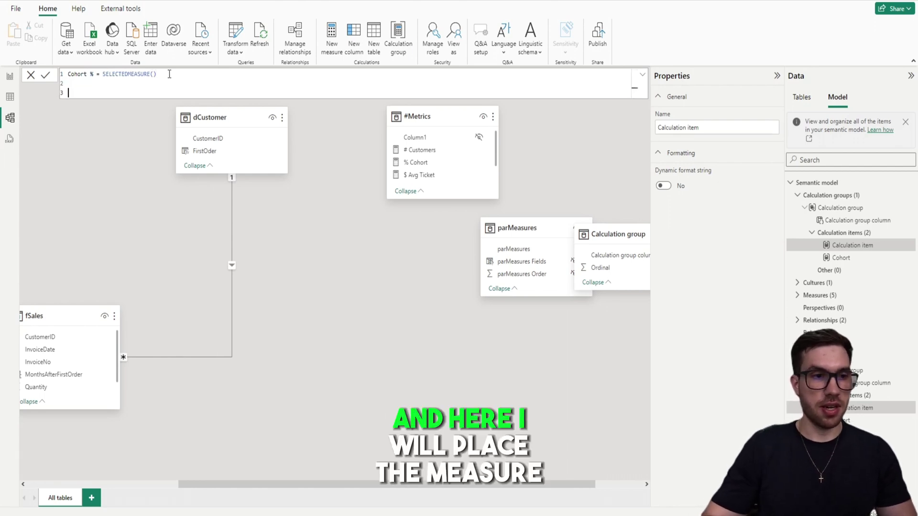
{"action": "type", "text": "% Cohort = VAR _FirstOrderMonth = CALCULATE( [# Customers], FILTER( ALL( fSales[MonthsAfterFirstOrder]), fSales[MonthsAfterFirstOrder] = 0 ) ) VAR _Cohort = DIVIDE( [# Customers], _FirstOrderMonth ) RETURN _Cohort"}
{"action": "left_click_drag", "start_coordinate": [114, 91], "coordinate": [66, 93]}
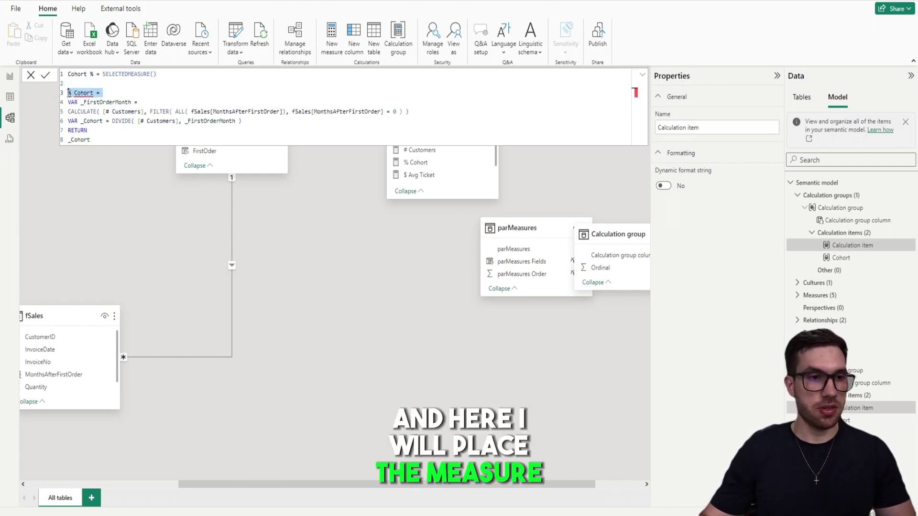
{"action": "key", "text": "BackSpace"}
{"action": "key", "text": "BackSpace"}
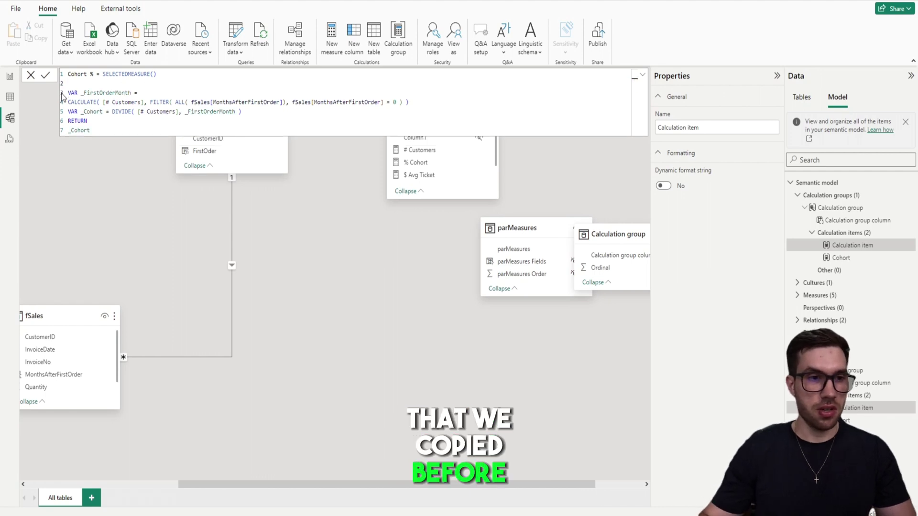
- Move SELECTEDMEASURE() from the Cohort % item's first line into both [# Customers] references and commit the formula
{"action": "left_click_drag", "start_coordinate": [157, 74], "coordinate": [102, 74]}
{"action": "key", "text": "ctrl+x"}
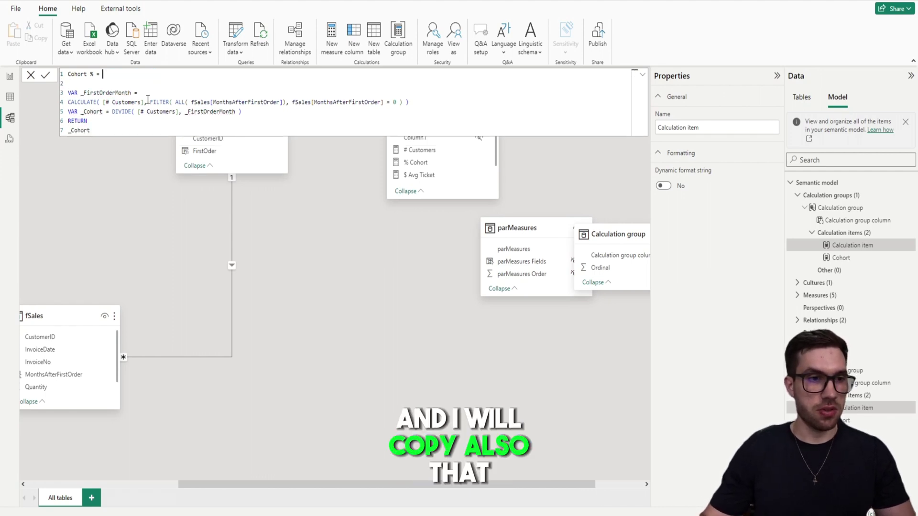
{"action": "left_click", "coordinate": [141, 102]}
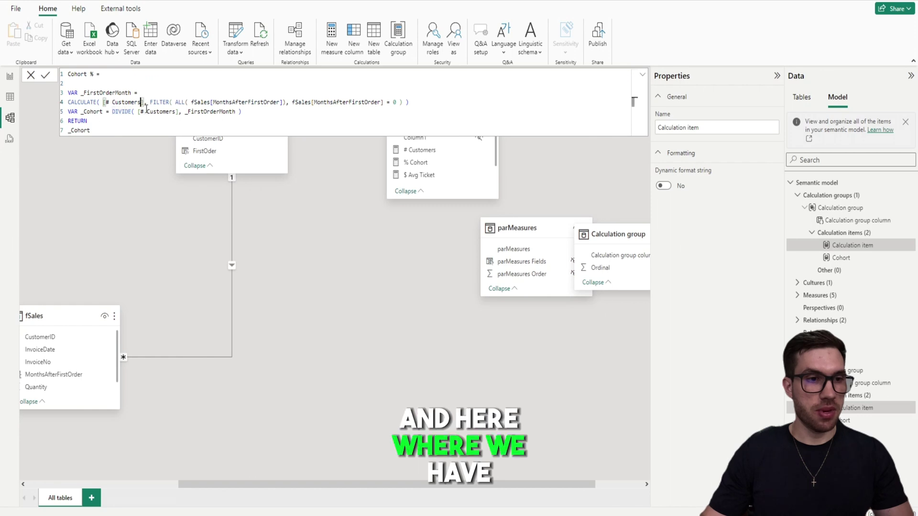
{"action": "left_click_drag", "start_coordinate": [143, 102], "coordinate": [102, 101]}
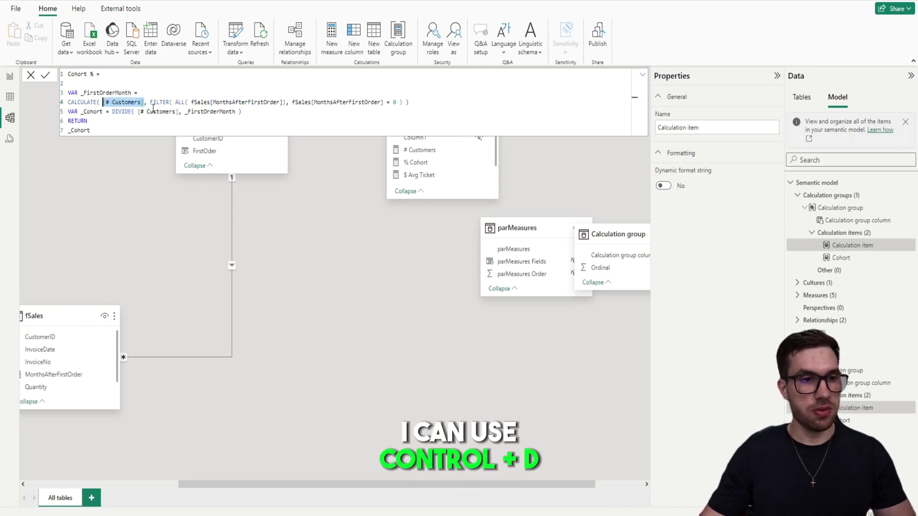
{"action": "key", "text": "ctrl+d"}
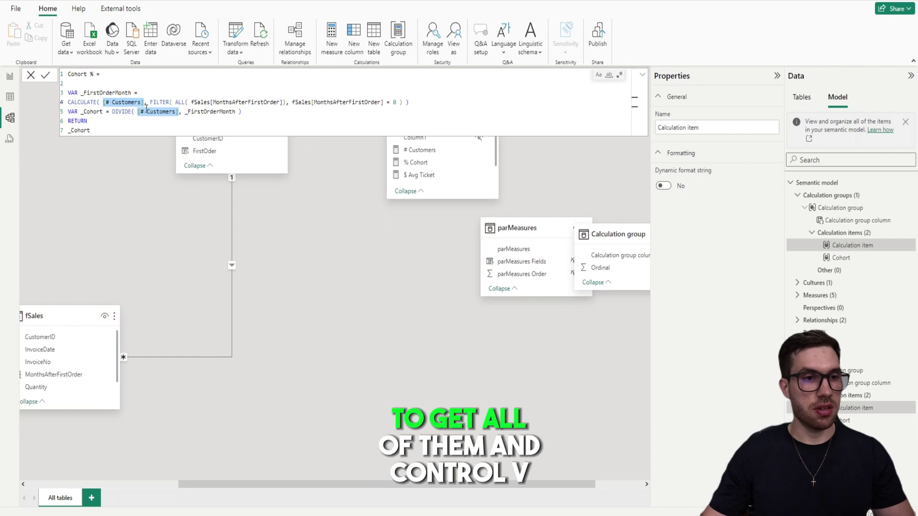
{"action": "key", "text": "ctrl+v"}
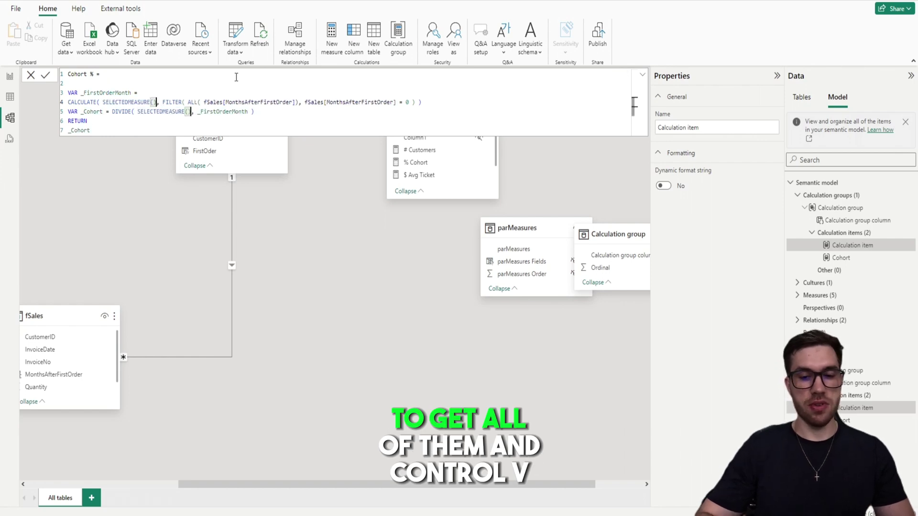
{"action": "key", "text": "Return"}
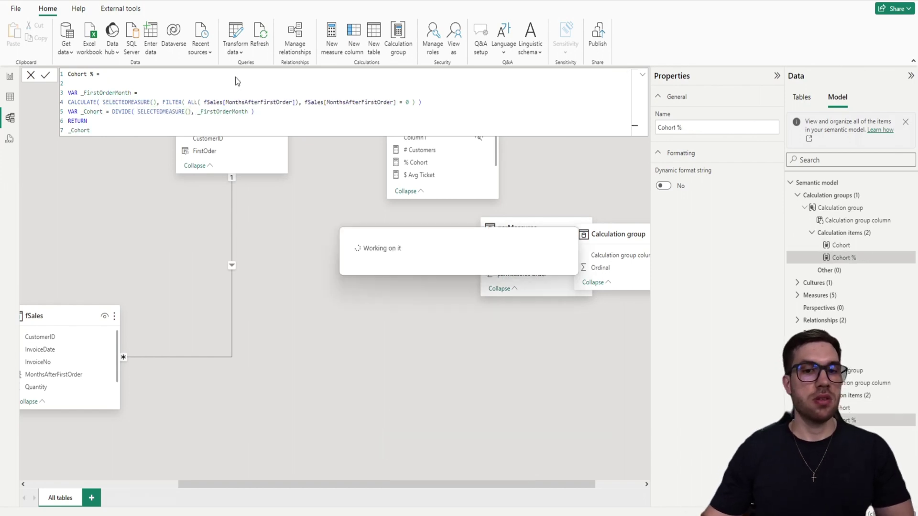
- Review the Cohort and Cohort % items' formulas and rename the calculation group as cgCohort
{"action": "left_click", "coordinate": [850, 246]}
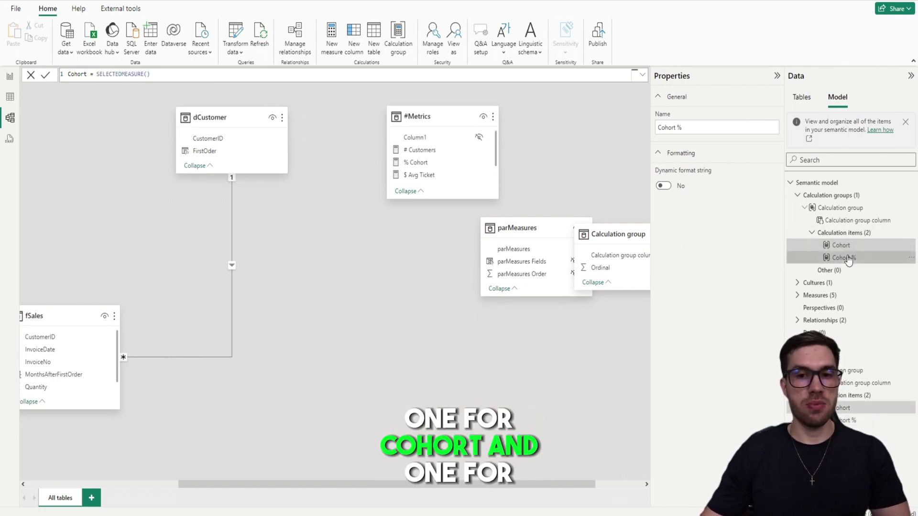
{"action": "left_click", "coordinate": [848, 259]}
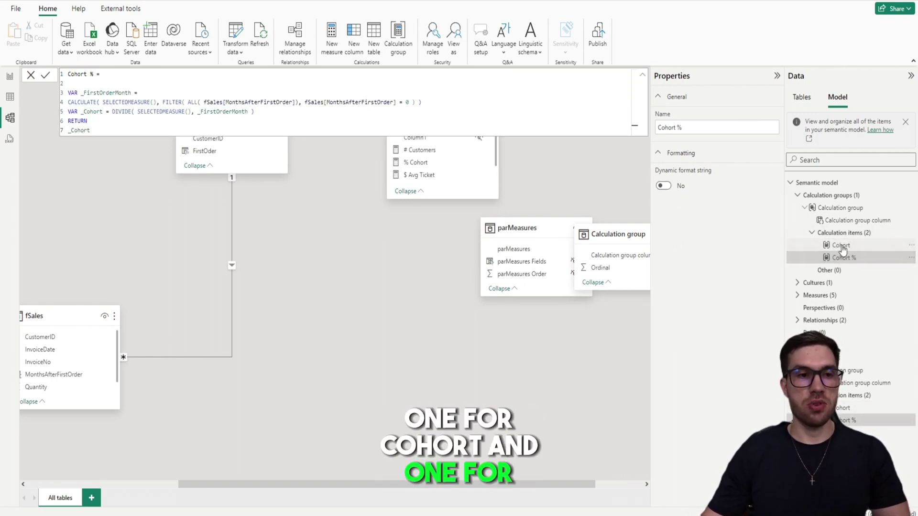
{"action": "left_click", "coordinate": [843, 209]}
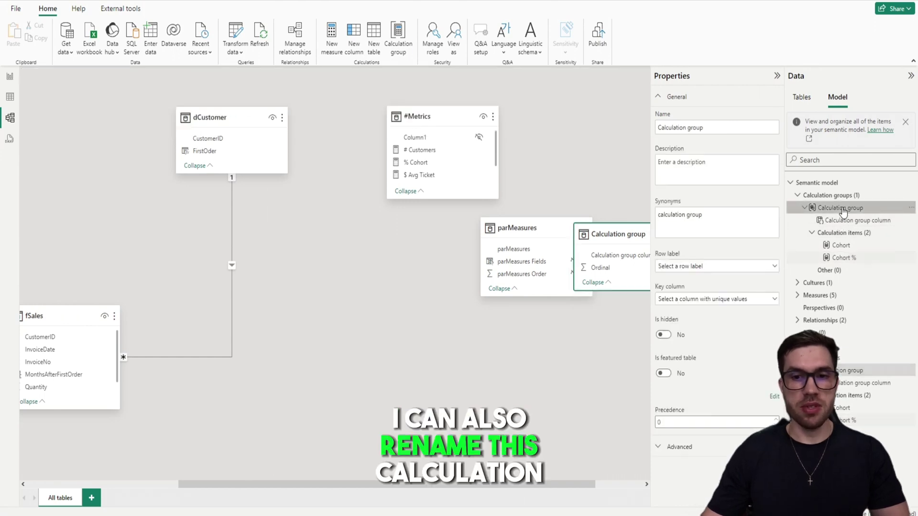
{"action": "double_click", "coordinate": [842, 209]}
{"action": "type", "text": "c"}
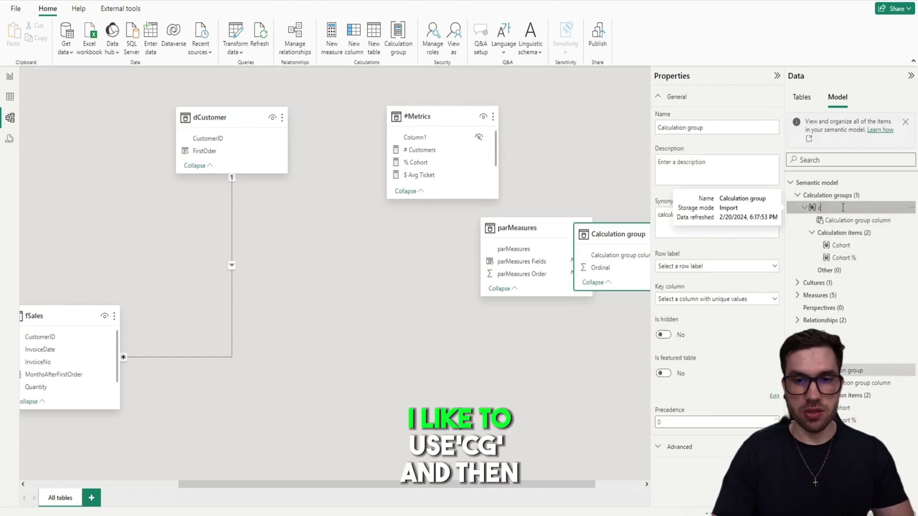
{"action": "type", "text": "g"}
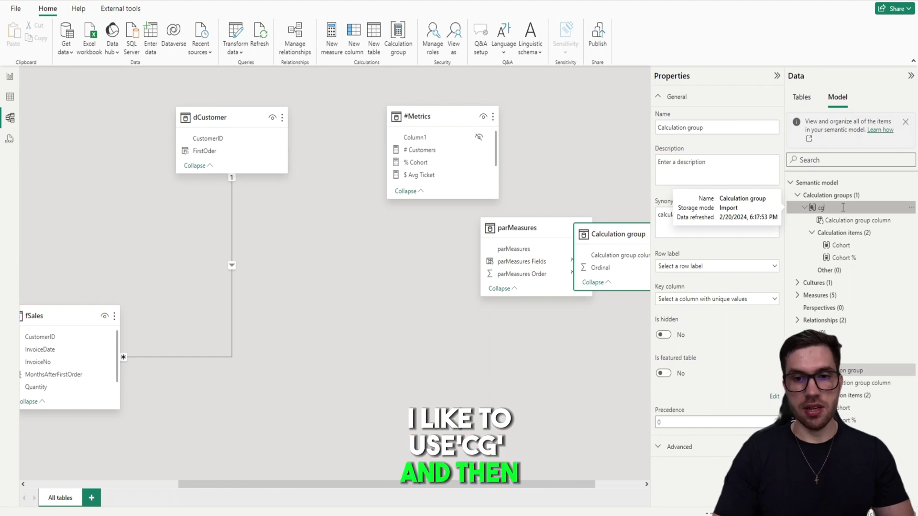
{"action": "type", "text": "Cohort"}
{"action": "key", "text": "Return"}
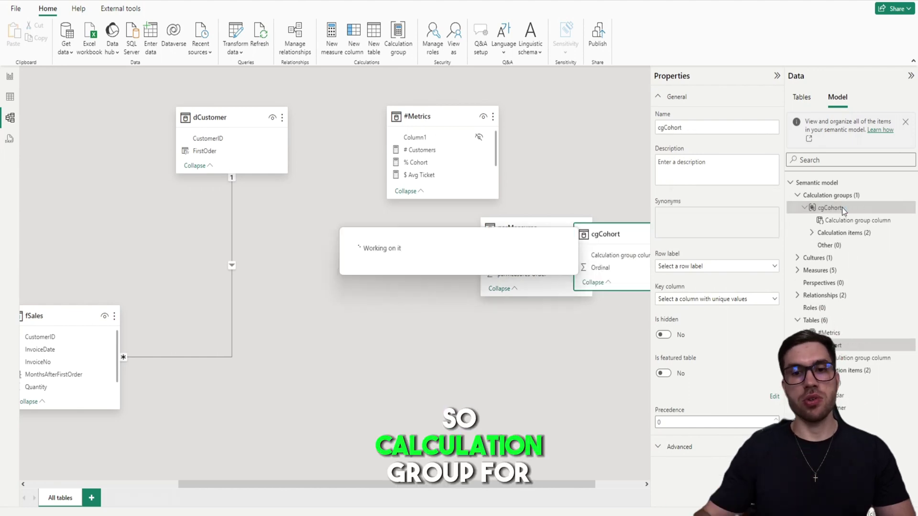
{"action": "left_click", "coordinate": [812, 233]}
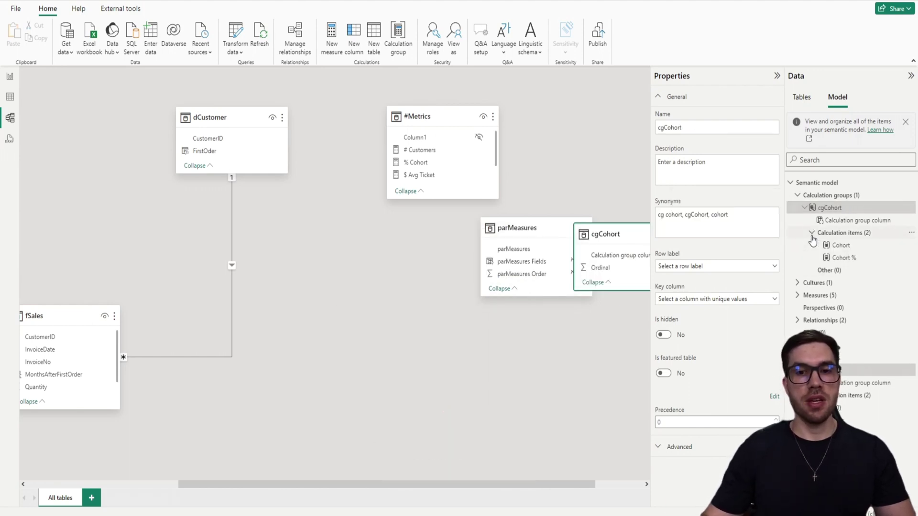
- Populate the empty cohort-type slicer on report Page 2 with the calculation group column from cgCohort
{"action": "left_click", "coordinate": [10, 76]}
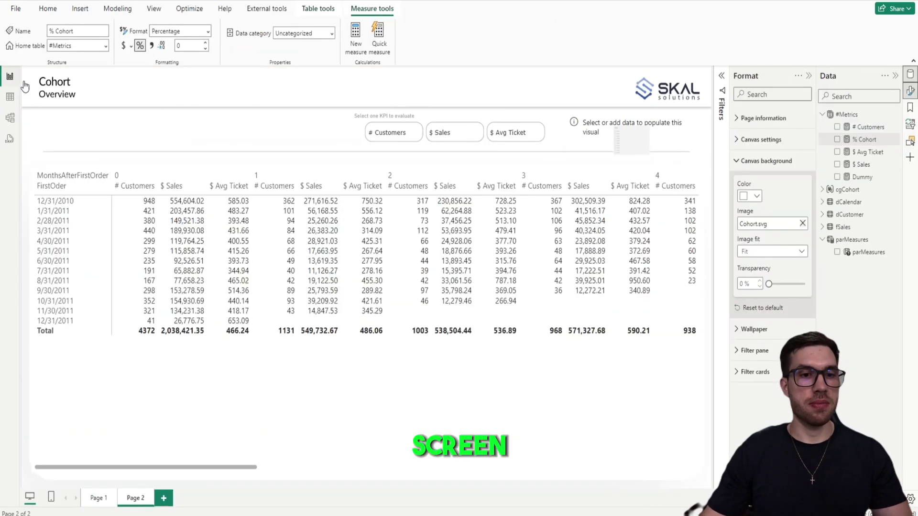
{"action": "left_click", "coordinate": [638, 142]}
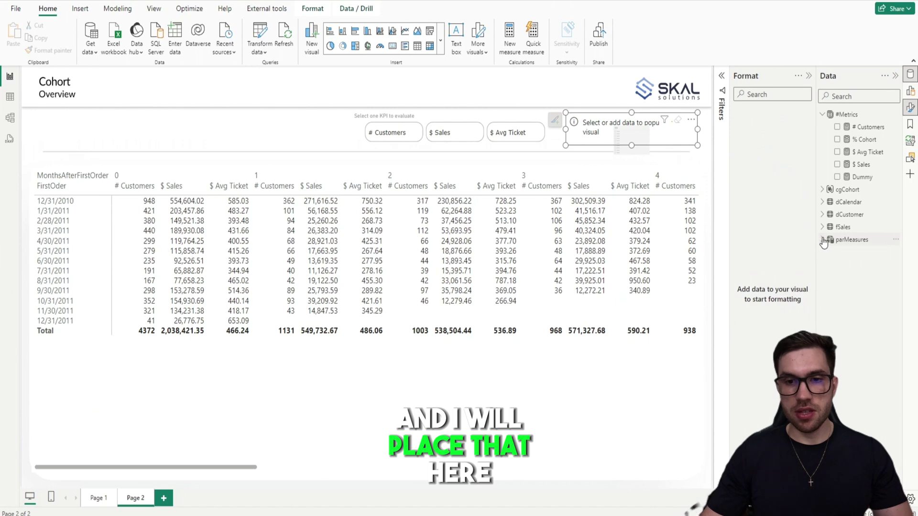
{"action": "left_click", "coordinate": [822, 189]}
{"action": "left_click", "coordinate": [837, 203]}
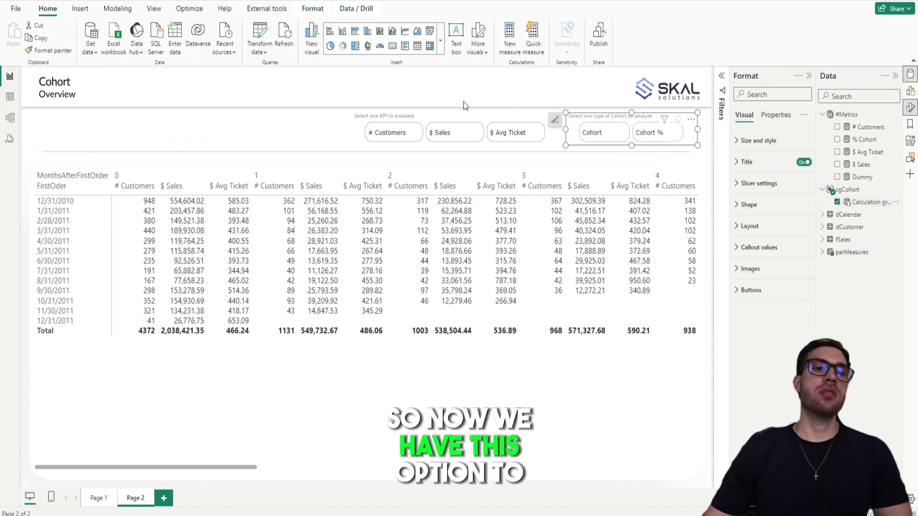
- Force a single selection in both the KPI and cohort-type slicers, and select # Customers with Cohort %
{"action": "left_click", "coordinate": [422, 121]}
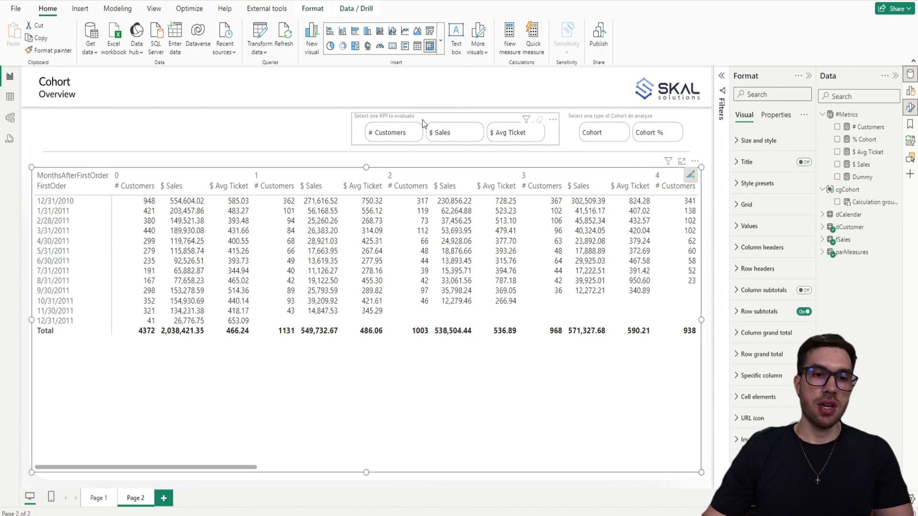
{"action": "left_click", "coordinate": [758, 183]}
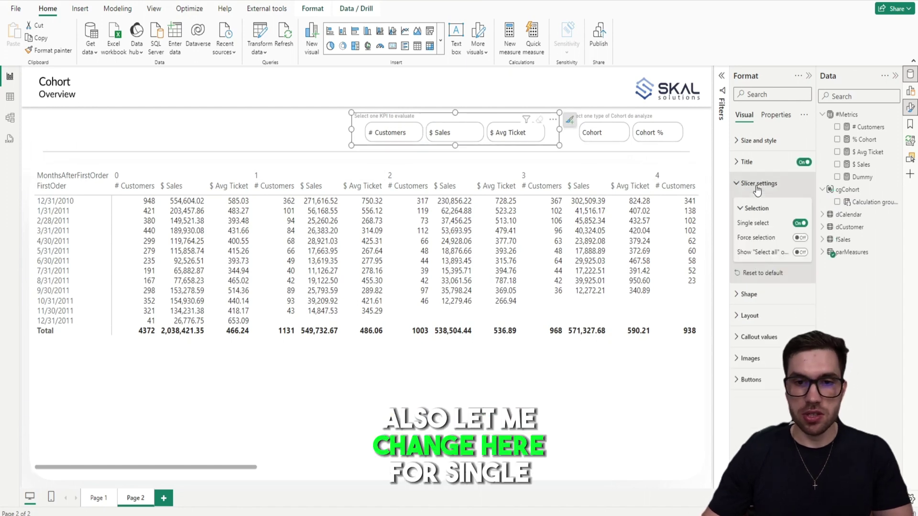
{"action": "left_click", "coordinate": [385, 136]}
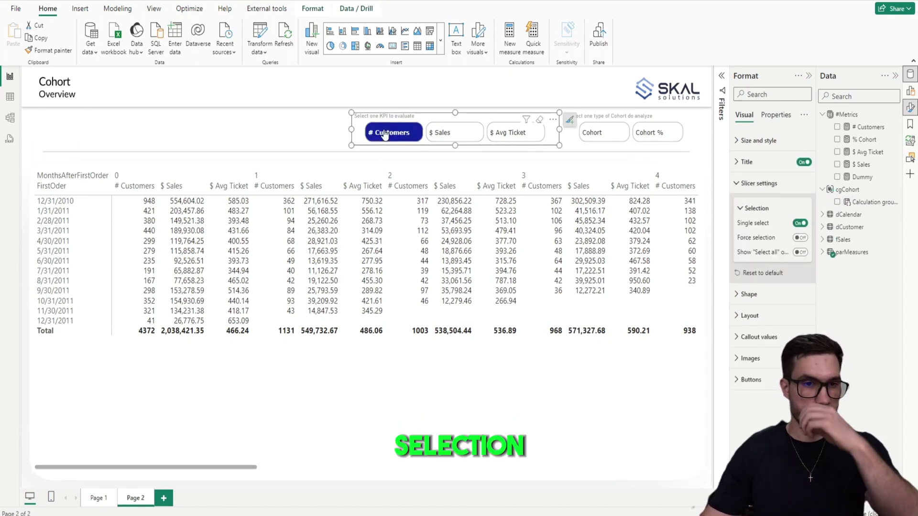
{"action": "left_click", "coordinate": [592, 119]}
{"action": "left_click", "coordinate": [800, 238]}
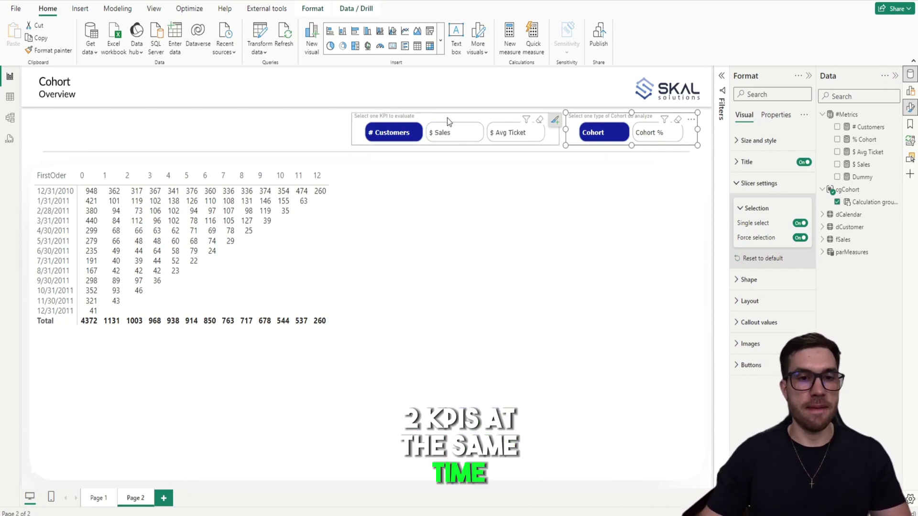
{"action": "left_click", "coordinate": [469, 130]}
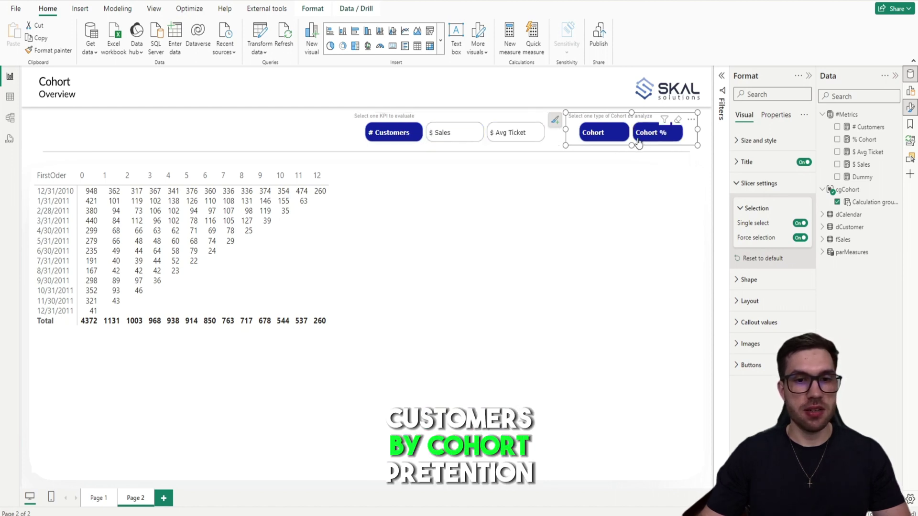
{"action": "left_click", "coordinate": [654, 139]}
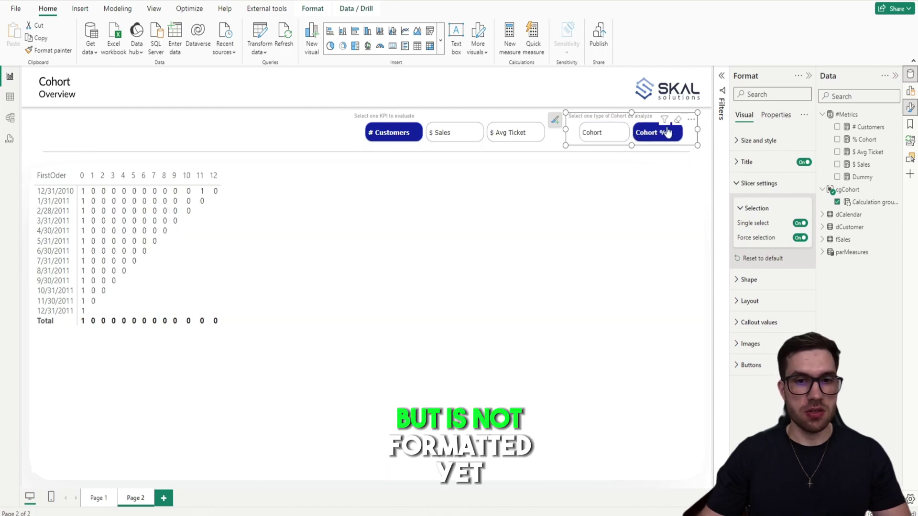
- Wrap the Cohort % calculation item's returned value as FORMAT(_Cohort,"0%"), commit the formula and return to the report page
{"action": "left_click", "coordinate": [9, 118]}
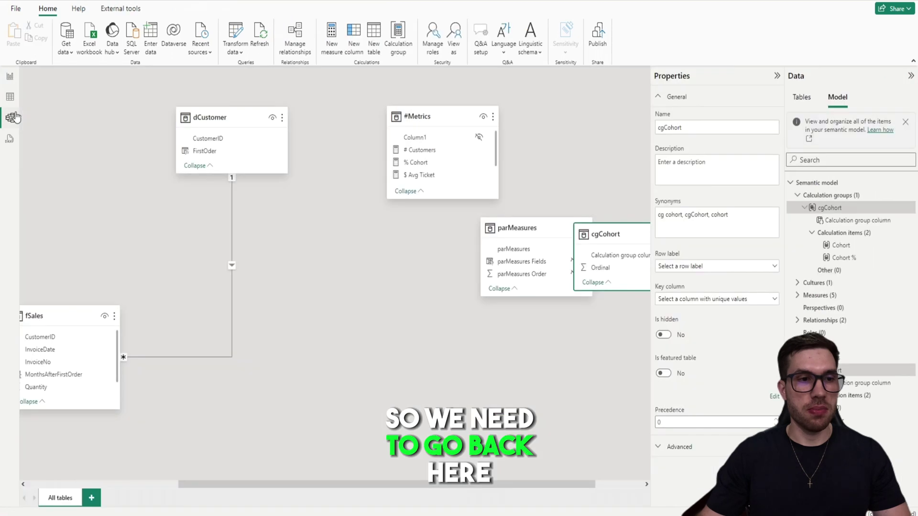
{"action": "left_click", "coordinate": [842, 257]}
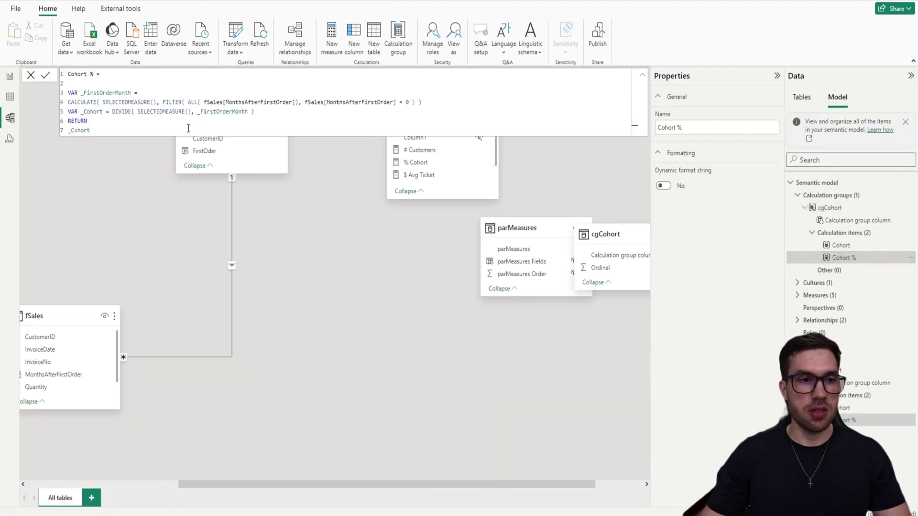
{"action": "left_click", "coordinate": [71, 130]}
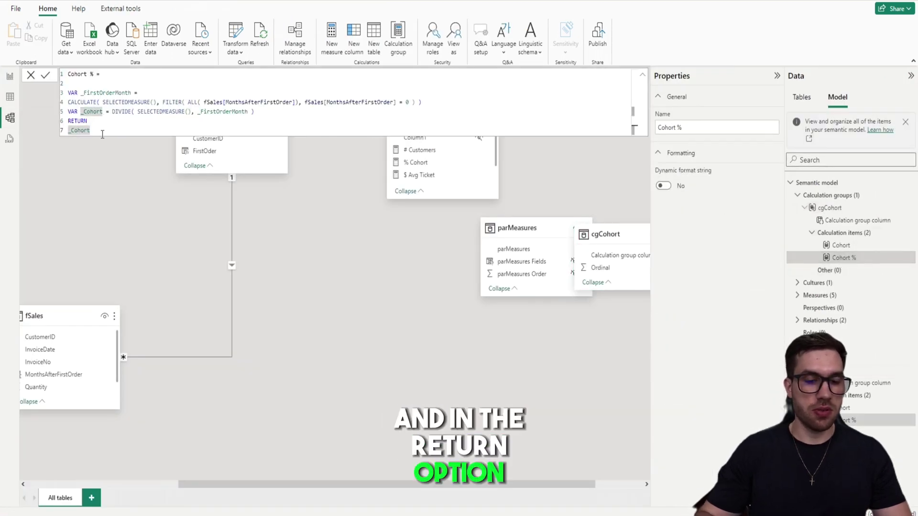
{"action": "type", "text": "FORM"}
{"action": "key", "text": "Tab"}
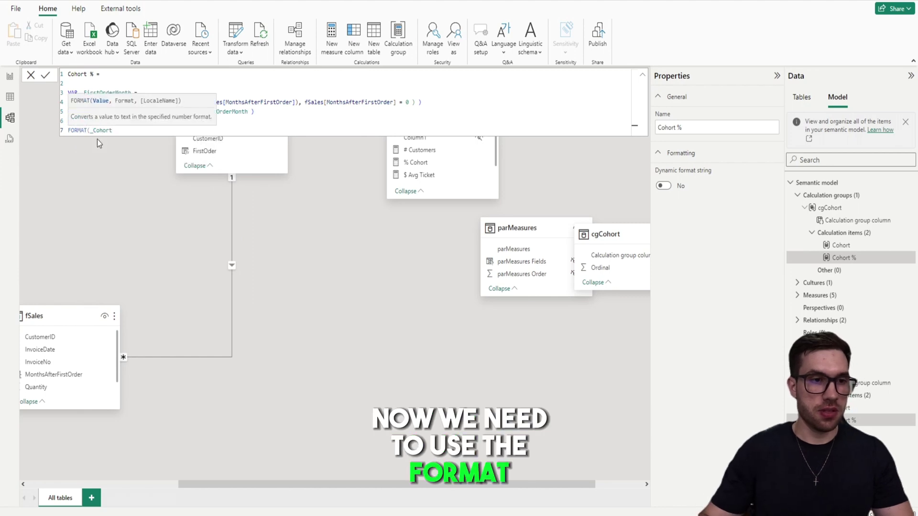
{"action": "type", "text": ","}
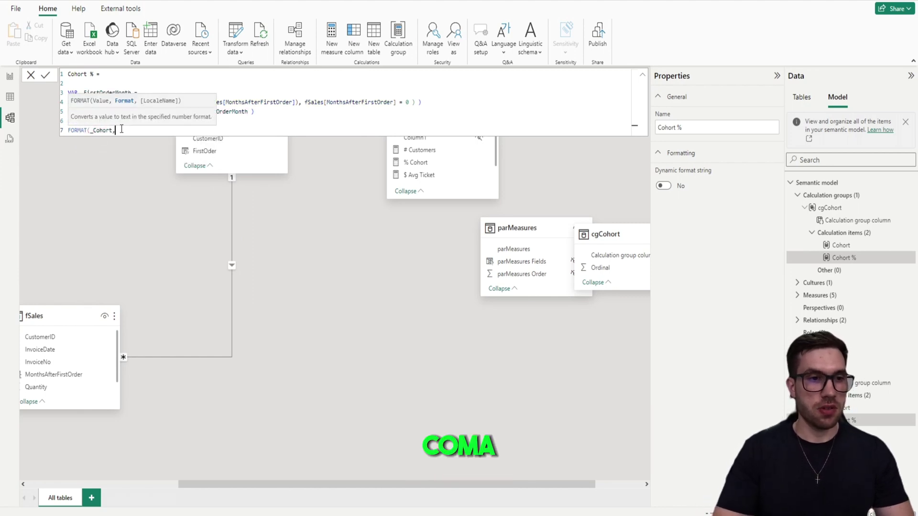
{"action": "type", "text": "\"0"}
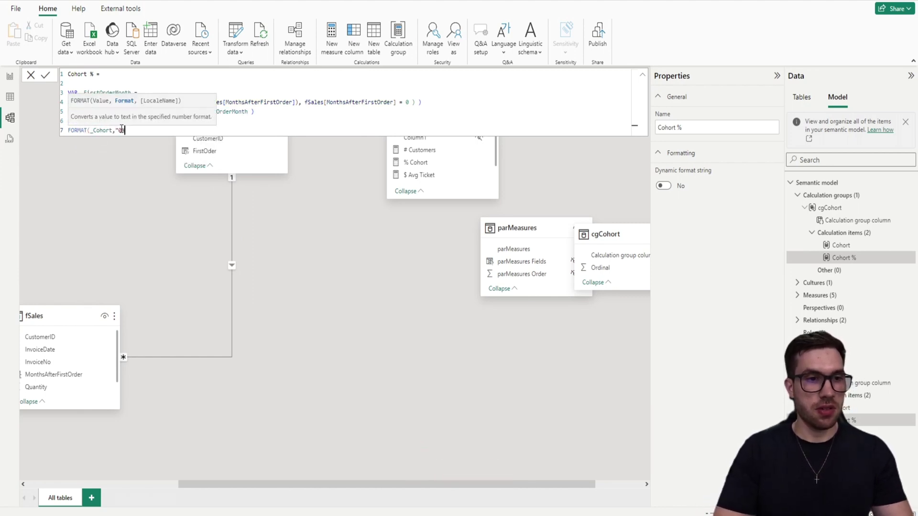
{"action": "type", "text": "%\")"}
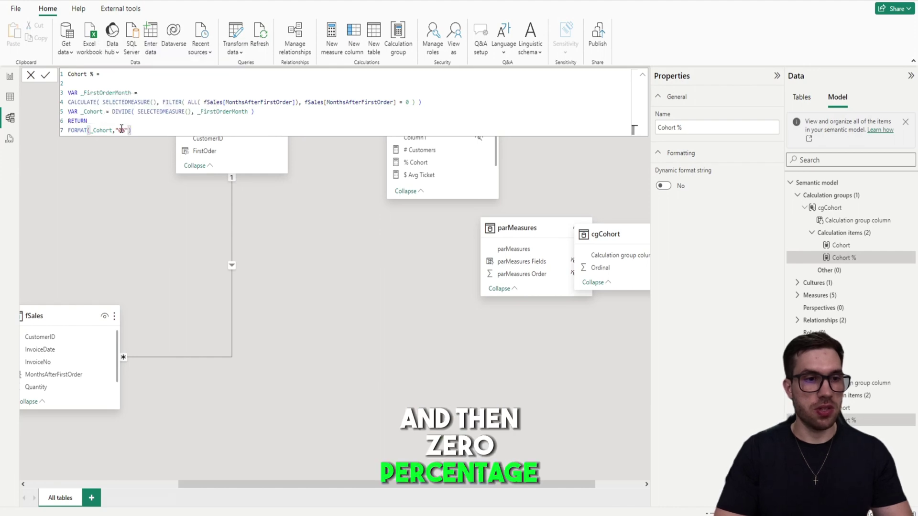
{"action": "key", "text": "Return"}
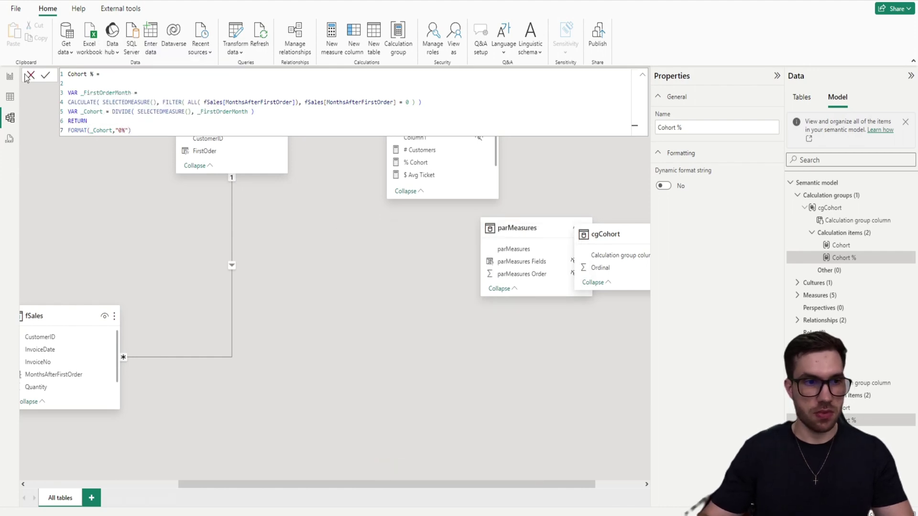
{"action": "left_click", "coordinate": [10, 76]}
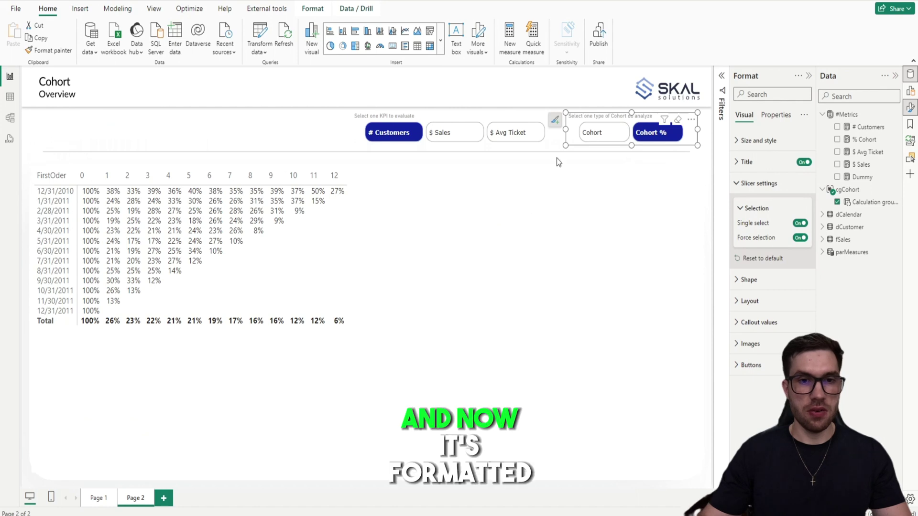
- Examine how SELECTEDMEASURE() is used in the Cohort % and Cohort items, and check the # Customers measure's formula
{"action": "left_click", "coordinate": [10, 118]}
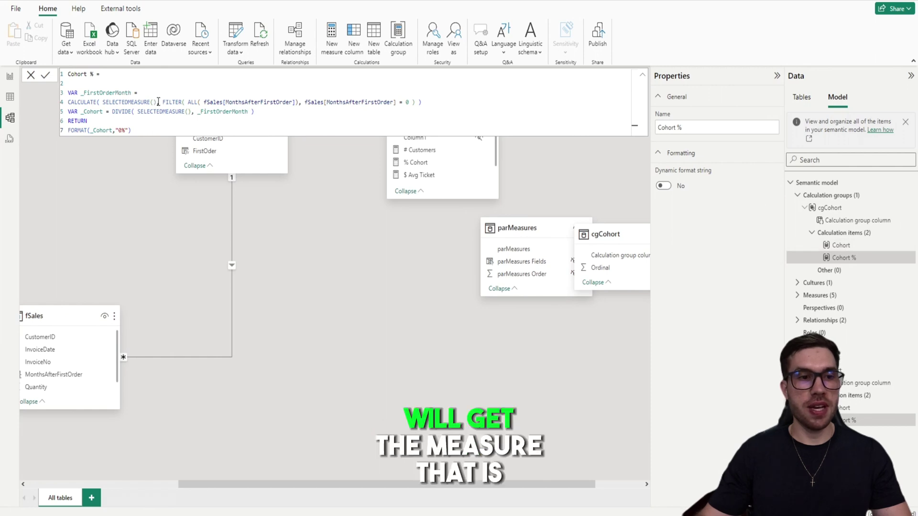
{"action": "left_click_drag", "start_coordinate": [156, 102], "coordinate": [103, 102]}
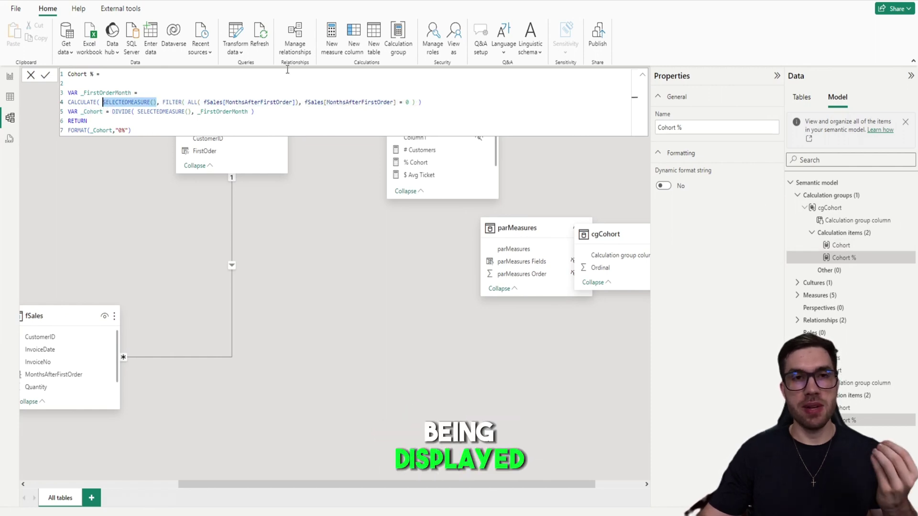
{"action": "left_click", "coordinate": [10, 77]}
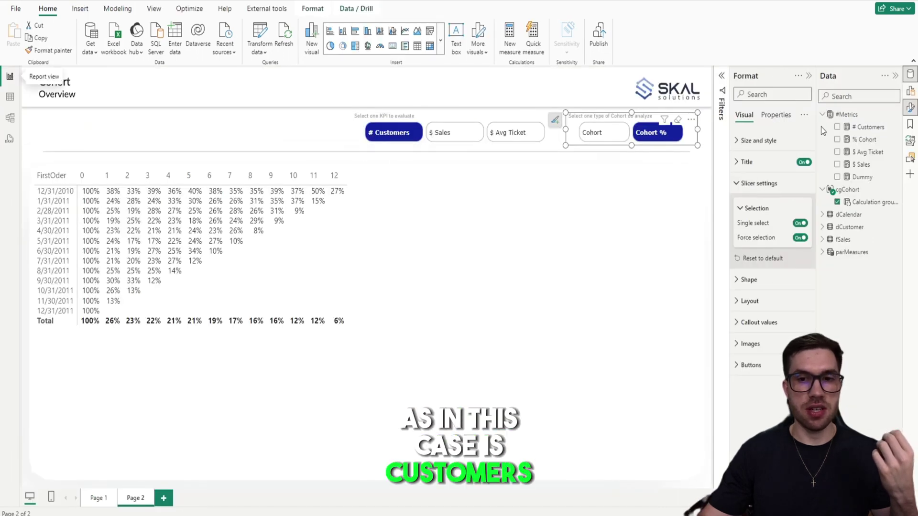
{"action": "left_click", "coordinate": [865, 126]}
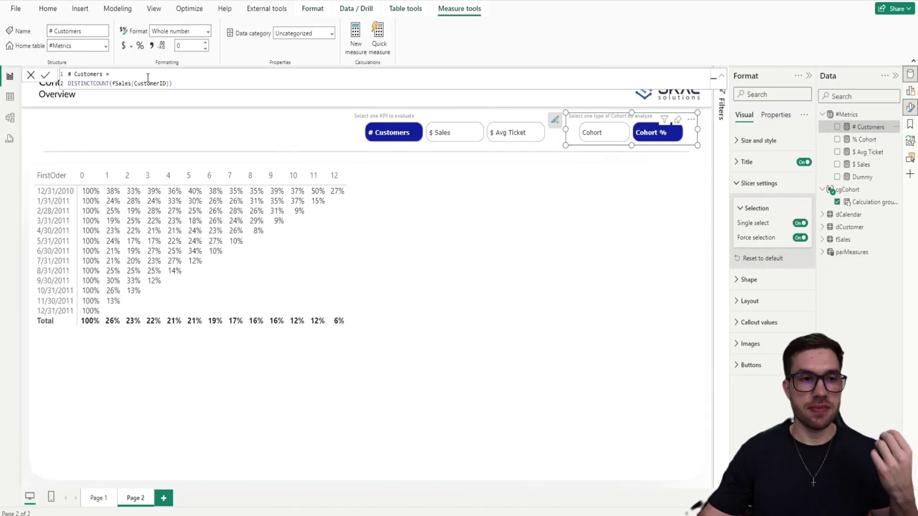
{"action": "left_click", "coordinate": [10, 117]}
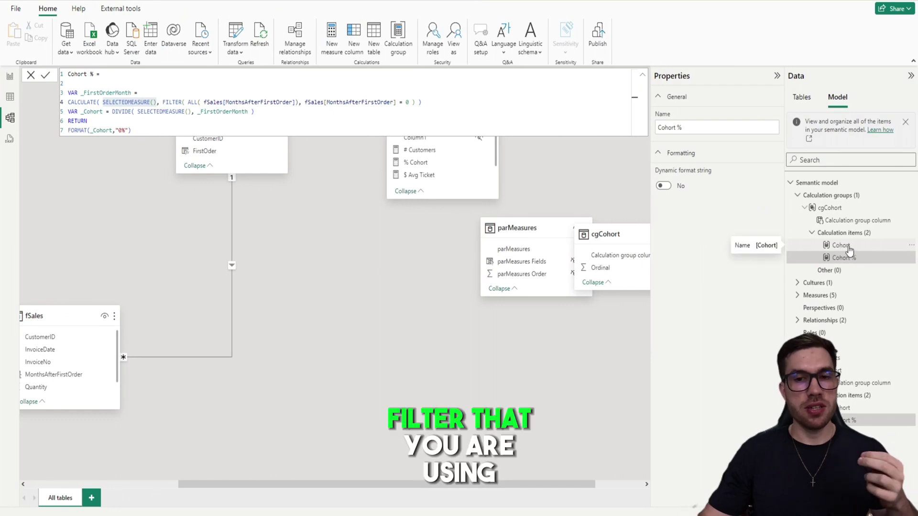
{"action": "left_click", "coordinate": [100, 103]}
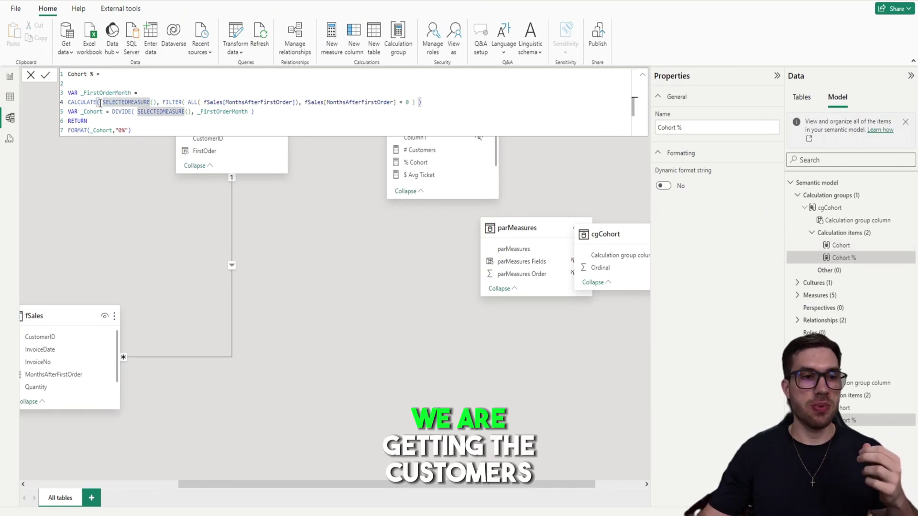
{"action": "left_click_drag", "start_coordinate": [100, 103], "coordinate": [159, 103]}
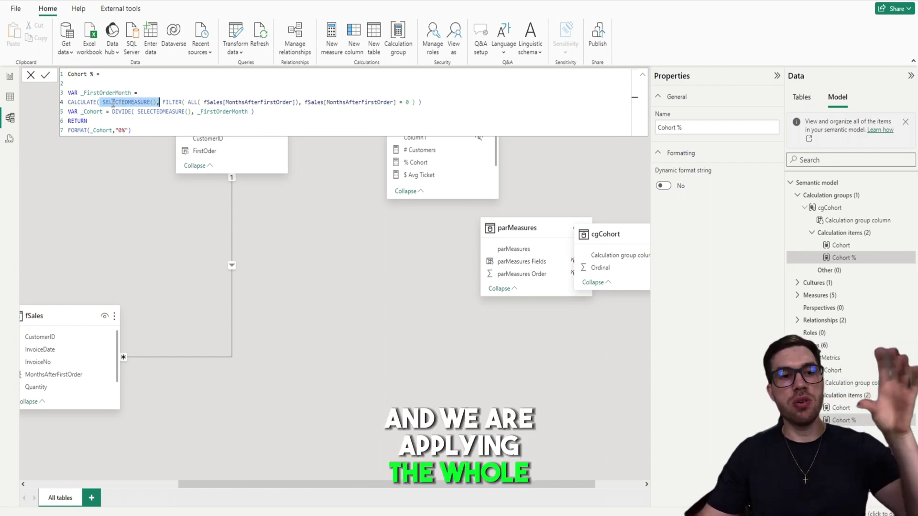
{"action": "left_click", "coordinate": [837, 247]}
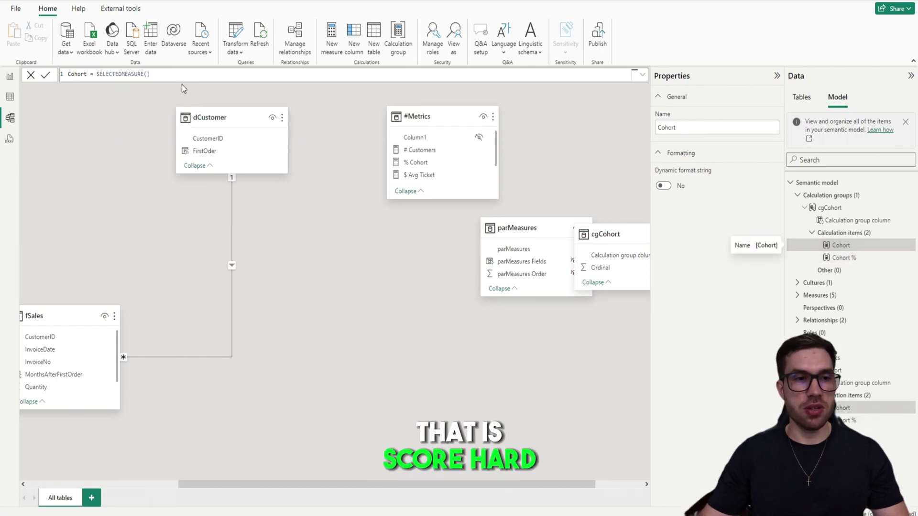
{"action": "left_click_drag", "start_coordinate": [151, 73], "coordinate": [98, 73]}
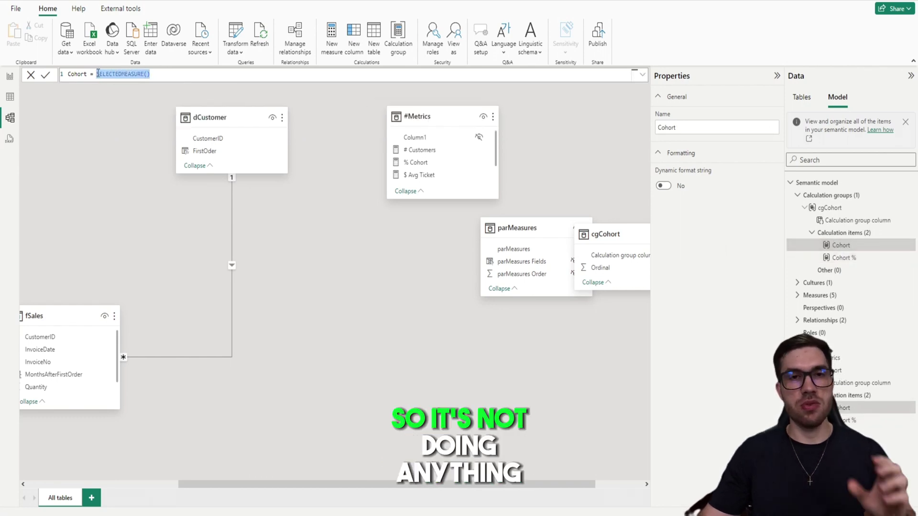
- Compare the Page 2 matrix under Cohort and Cohort %, try $ Sales and $ Avg Ticket, and return to # Customers
{"action": "left_click", "coordinate": [10, 77]}
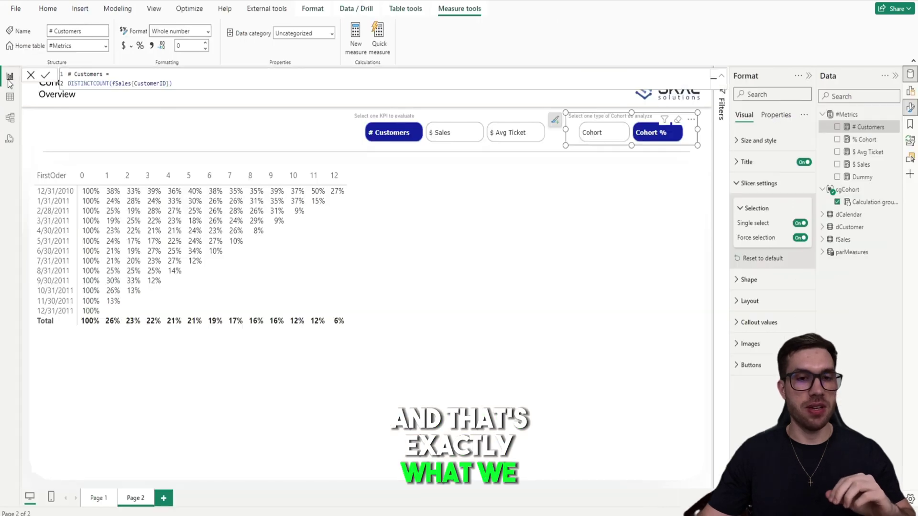
{"action": "left_click", "coordinate": [610, 137]}
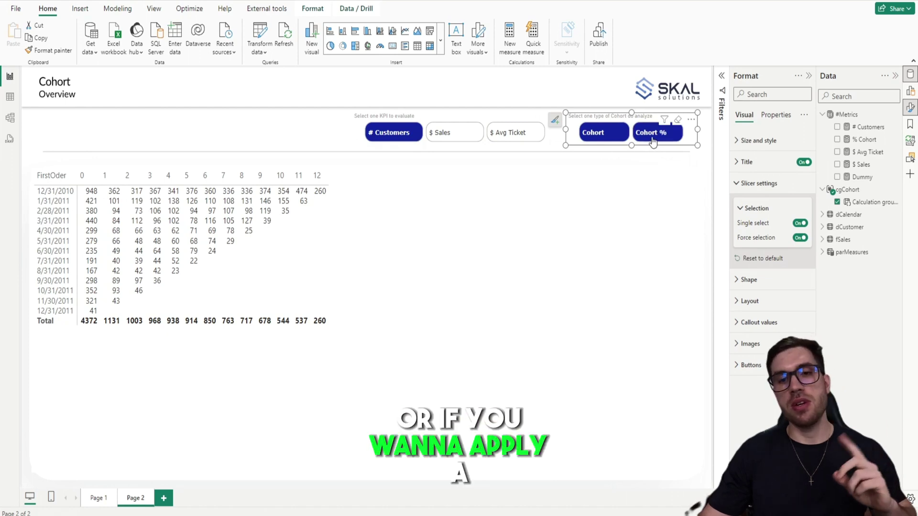
{"action": "left_click", "coordinate": [652, 139]}
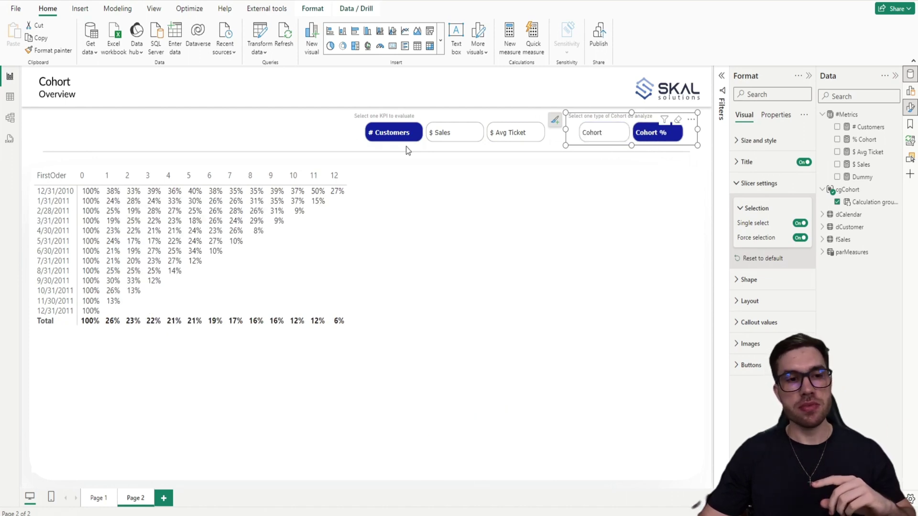
{"action": "left_click", "coordinate": [457, 137]}
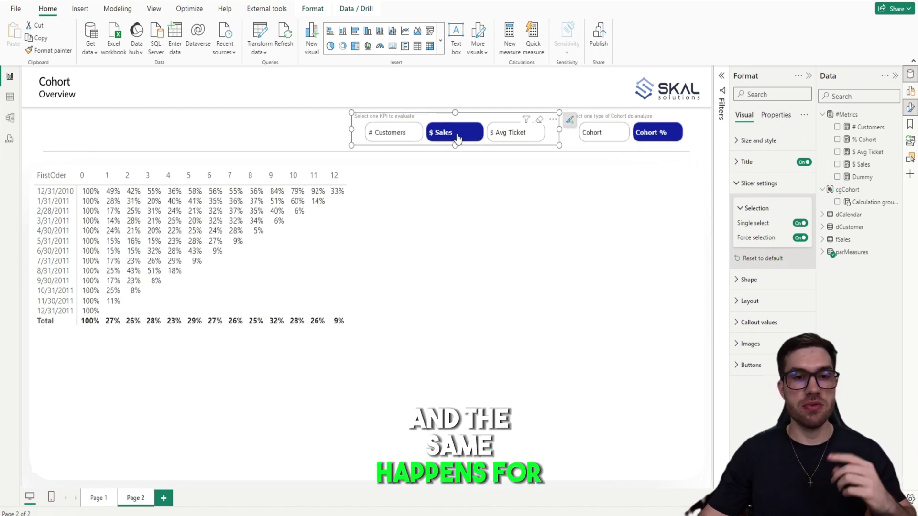
{"action": "left_click", "coordinate": [509, 138]}
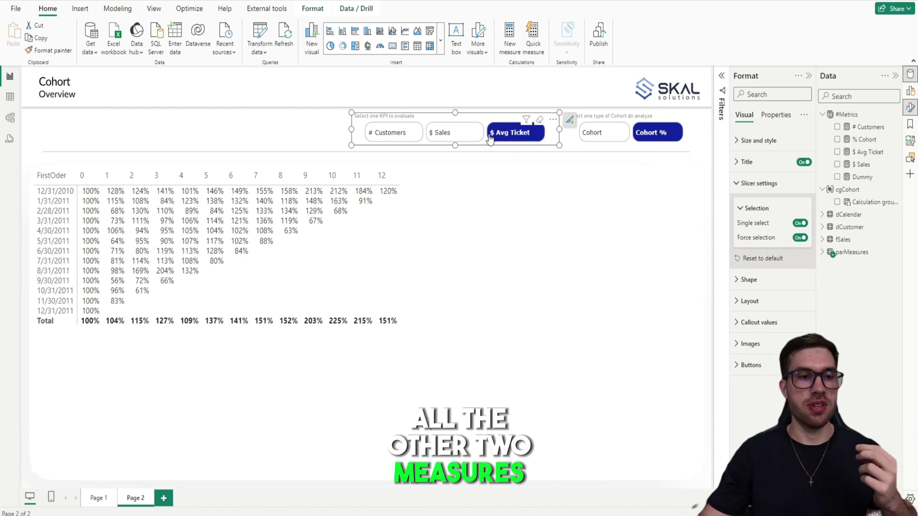
{"action": "left_click", "coordinate": [457, 138]}
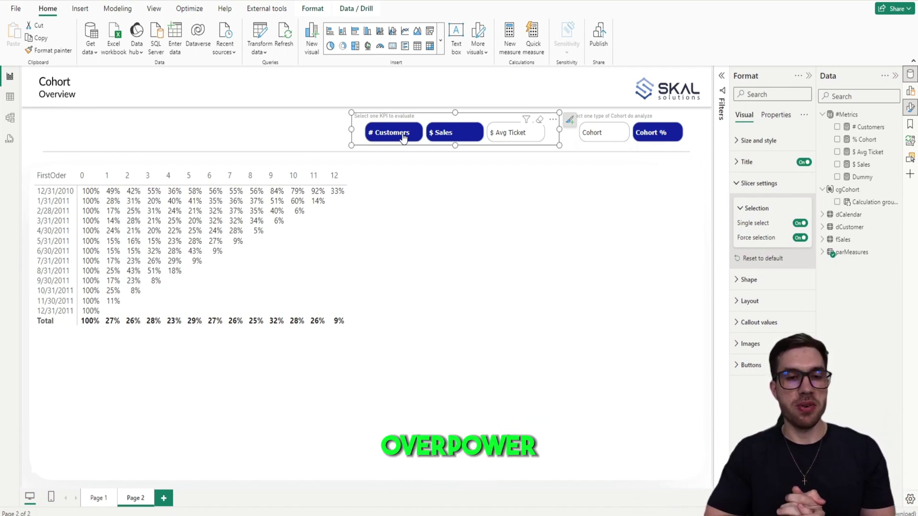
{"action": "left_click", "coordinate": [435, 136]}
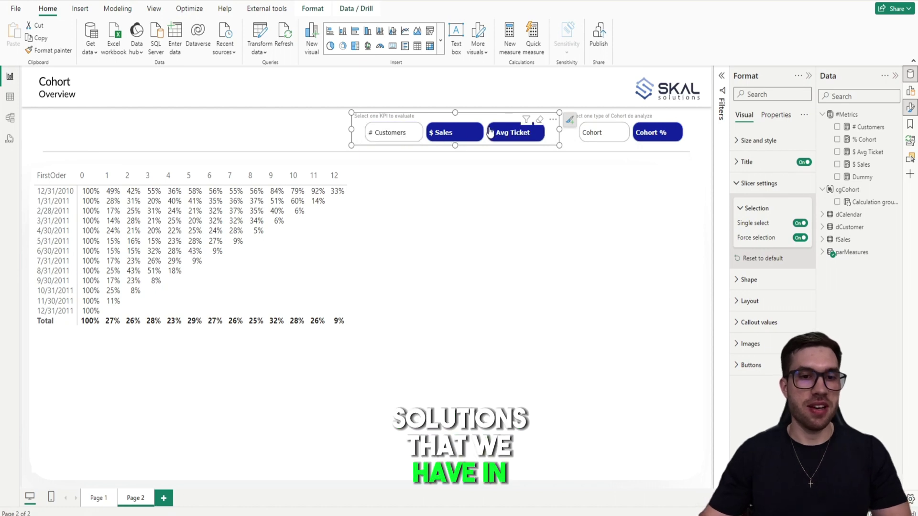
{"action": "left_click", "coordinate": [452, 100]}
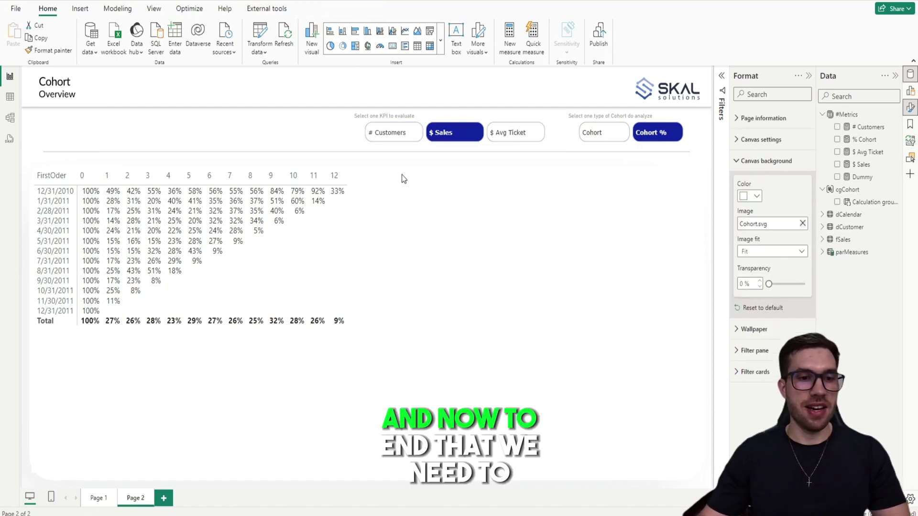
{"action": "left_click", "coordinate": [417, 143]}
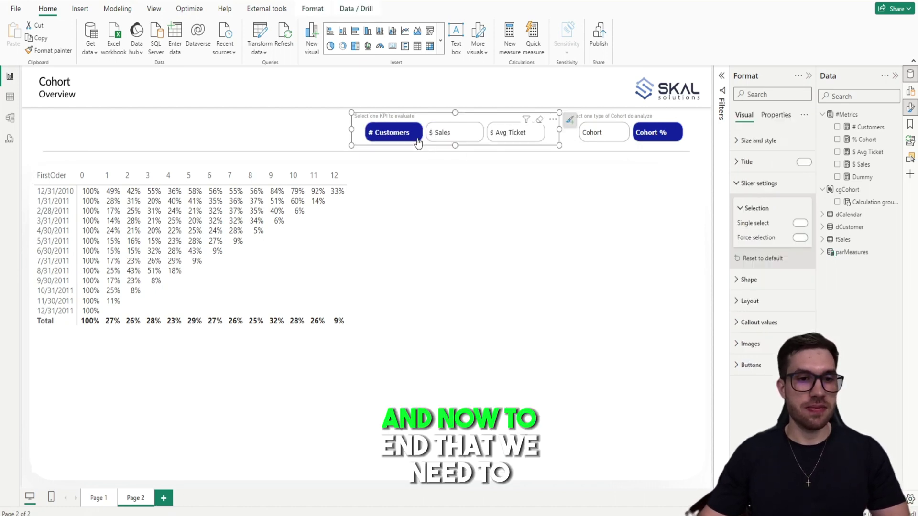
- Apply a gradient background color to the matrix's # Customers values, with empty values set to Don't format
{"action": "left_click", "coordinate": [368, 213]}
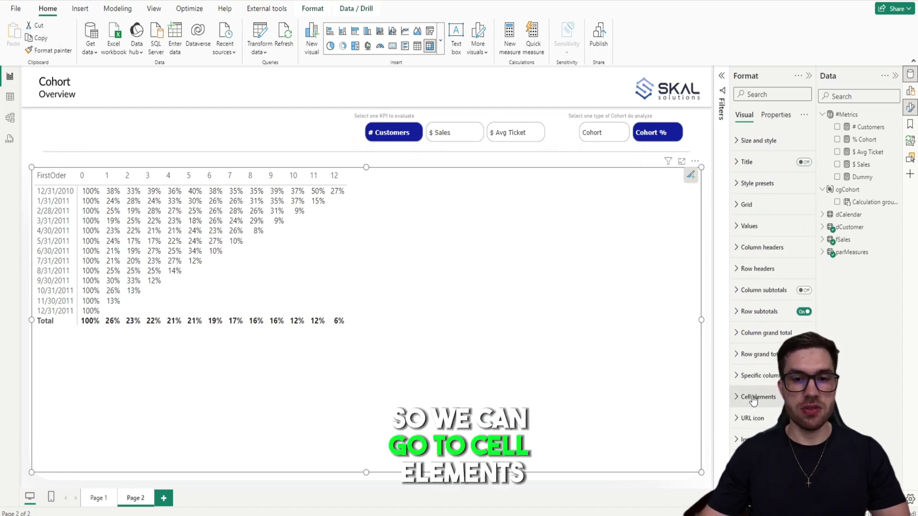
{"action": "scroll", "coordinate": [753, 399], "scroll_direction": "down", "scroll_amount": 3}
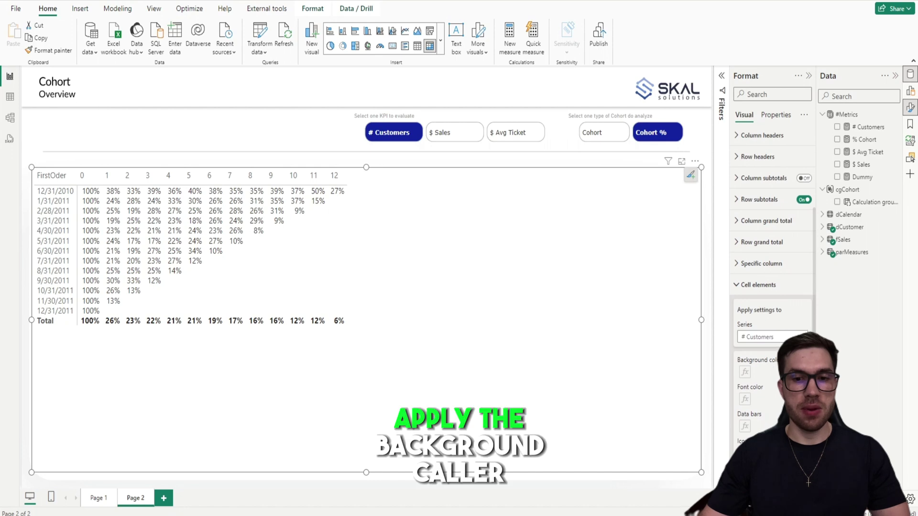
{"action": "left_click", "coordinate": [804, 360]}
{"action": "left_click", "coordinate": [744, 372]}
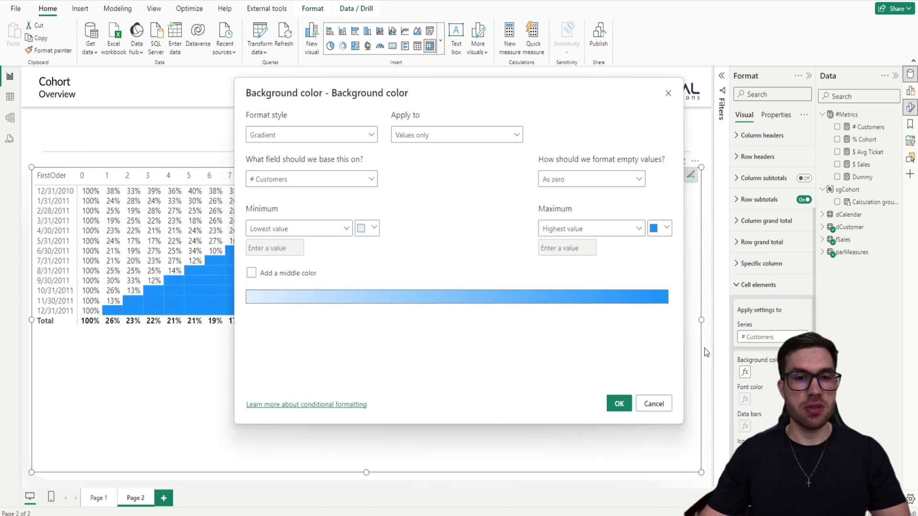
{"action": "left_click", "coordinate": [568, 183]}
{"action": "left_click", "coordinate": [575, 196]}
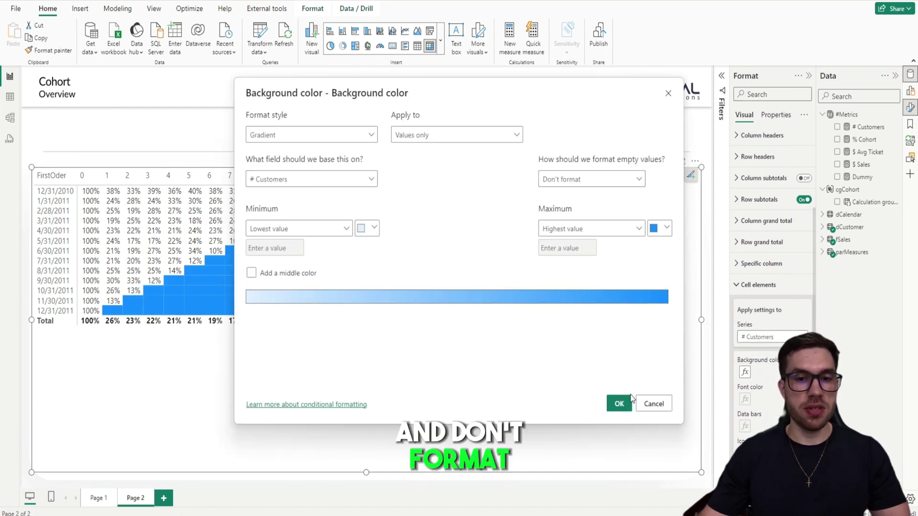
{"action": "left_click", "coordinate": [619, 404]}
- Show $ Sales as Cohort and apply a gradient background color to its matrix values, with empty values set to Don't format
{"action": "left_click", "coordinate": [603, 132]}
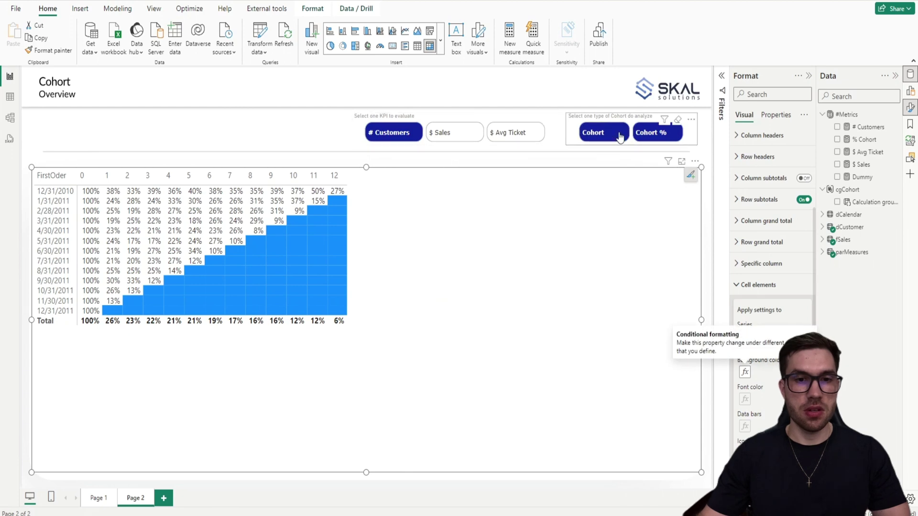
{"action": "left_click", "coordinate": [472, 214]}
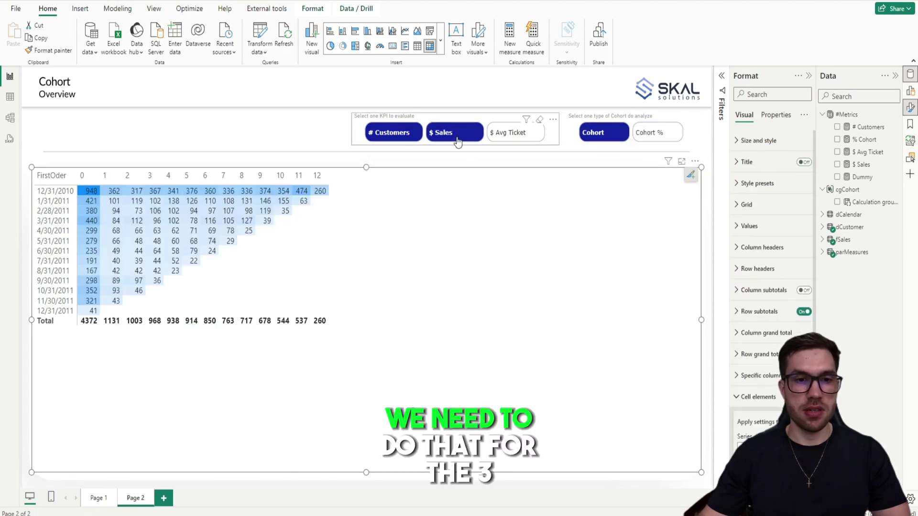
{"action": "left_click", "coordinate": [454, 133]}
{"action": "left_click", "coordinate": [678, 290]}
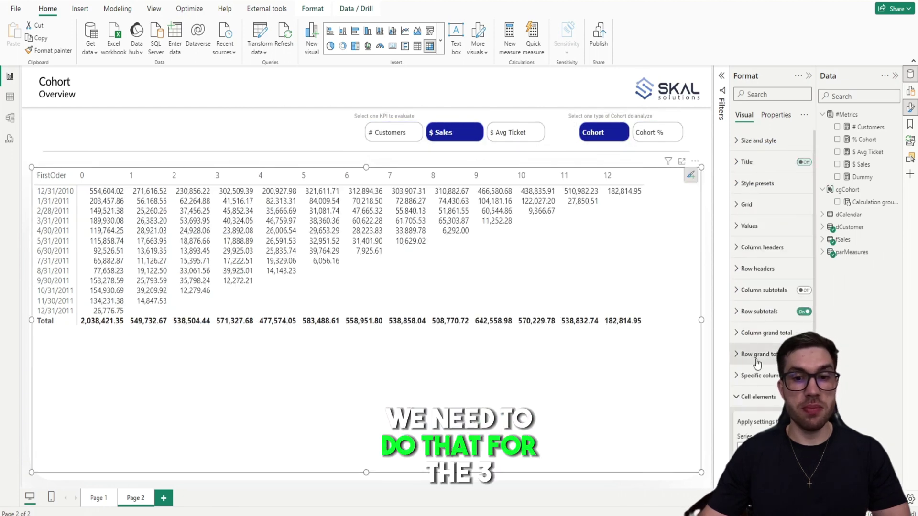
{"action": "left_click", "coordinate": [759, 349]}
{"action": "scroll", "coordinate": [765, 311], "scroll_direction": "down", "scroll_amount": 2}
{"action": "left_click", "coordinate": [803, 360]}
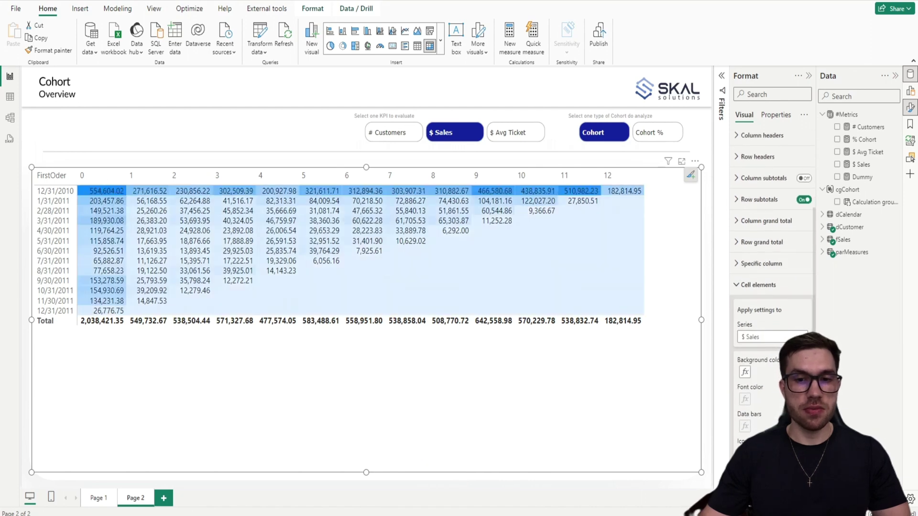
{"action": "left_click", "coordinate": [745, 372]}
{"action": "left_click", "coordinate": [560, 180]}
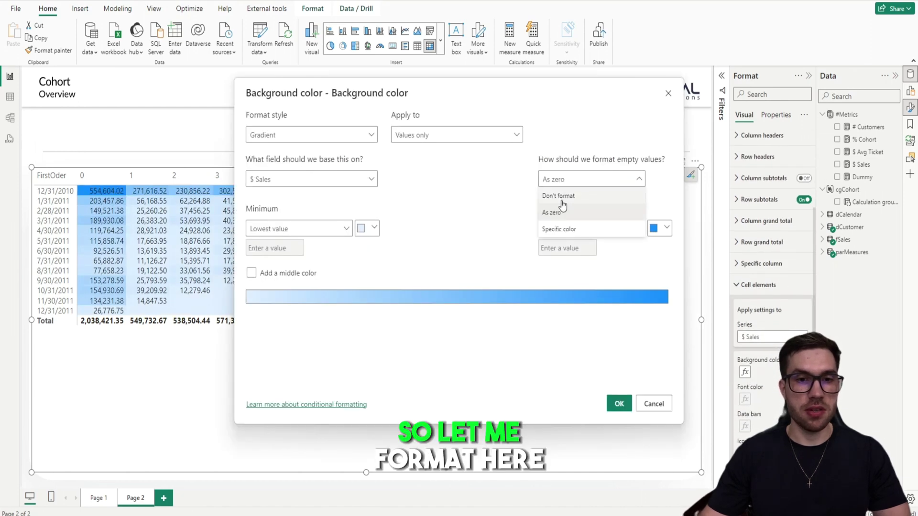
{"action": "left_click", "coordinate": [562, 197]}
{"action": "left_click", "coordinate": [618, 404]}
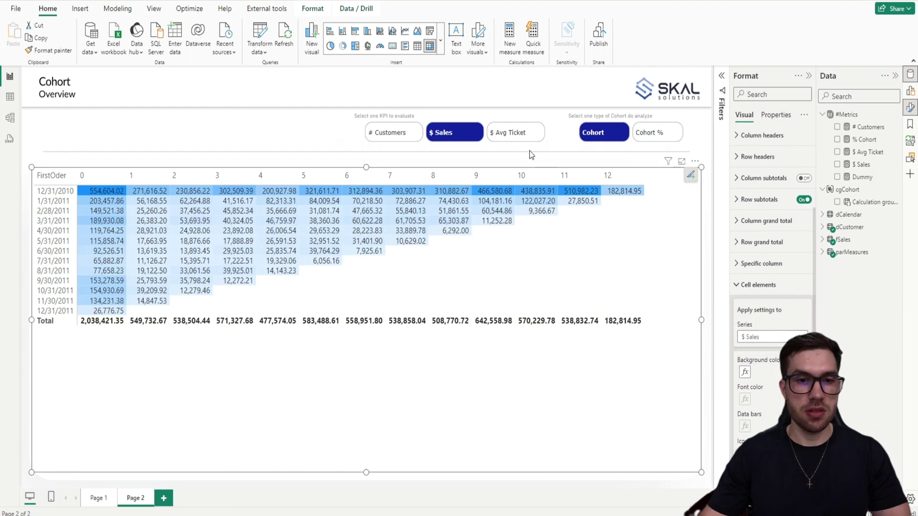
- Show $ Avg Ticket and apply a gradient background color to its matrix values, leaving empty values unformatted
{"action": "left_click", "coordinate": [524, 136]}
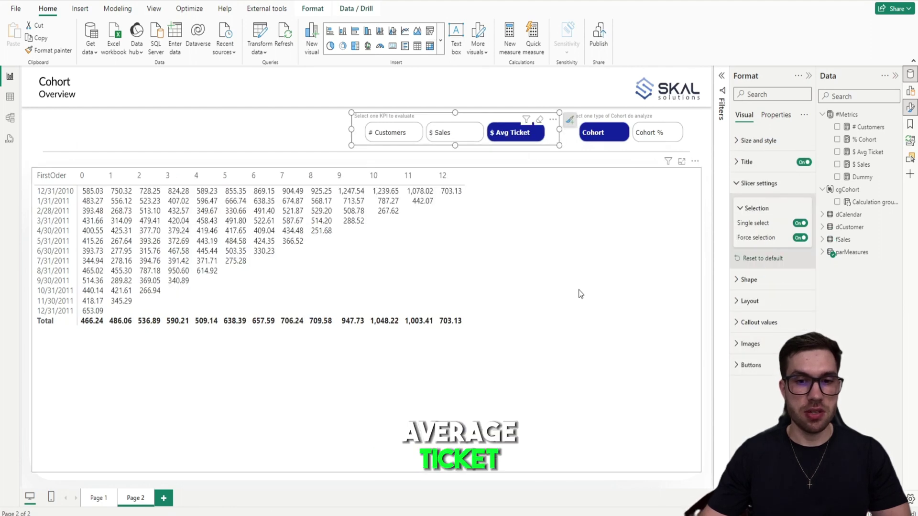
{"action": "left_click", "coordinate": [579, 293]}
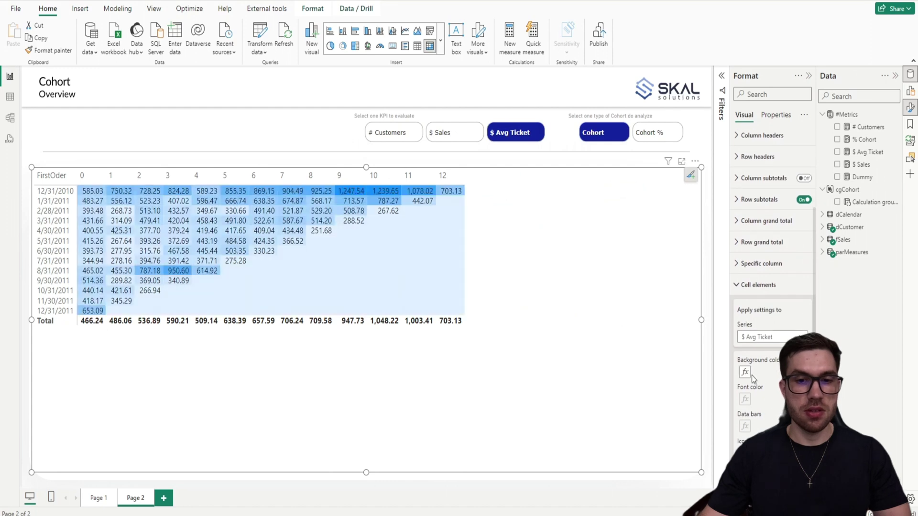
{"action": "left_click", "coordinate": [745, 372]}
{"action": "left_click", "coordinate": [561, 181]}
{"action": "left_click", "coordinate": [559, 196]}
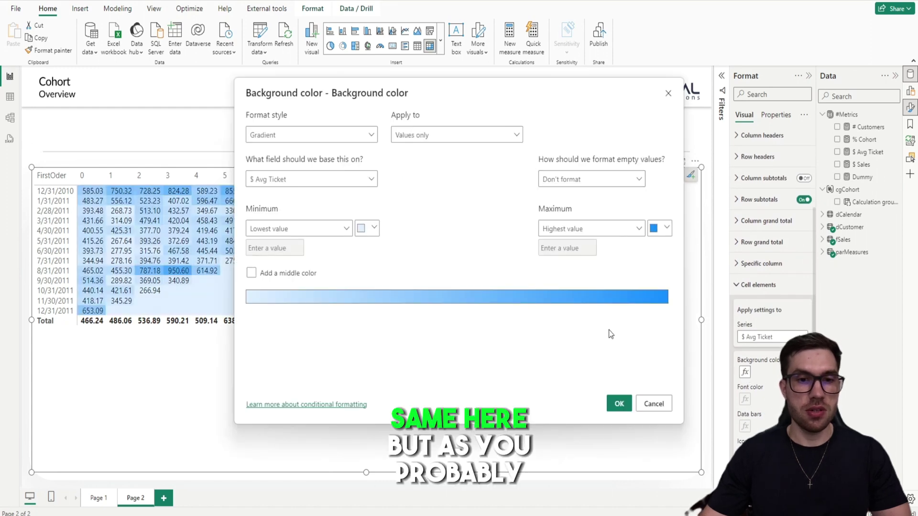
{"action": "left_click", "coordinate": [619, 404]}
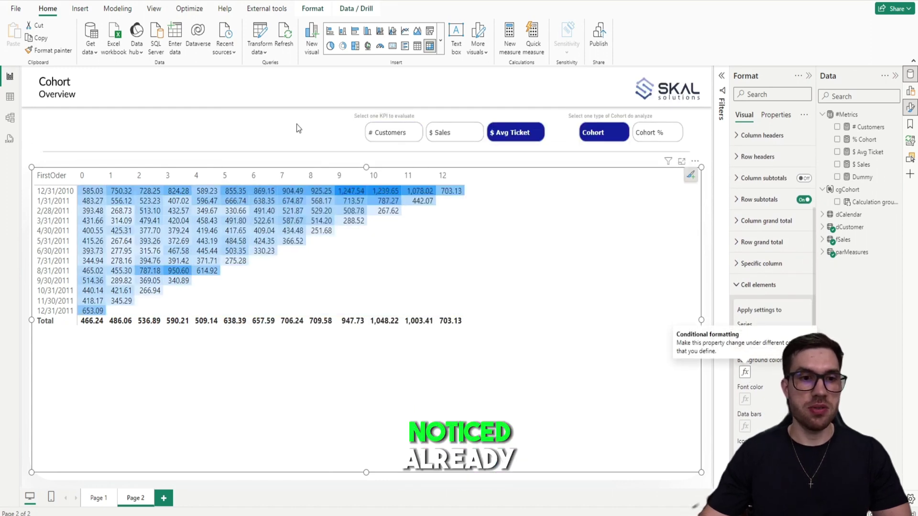
- Switch the matrix to Cohort % to check its colors, and examine the FORMAT return line in the Cohort % calculation item
{"action": "left_click", "coordinate": [662, 135]}
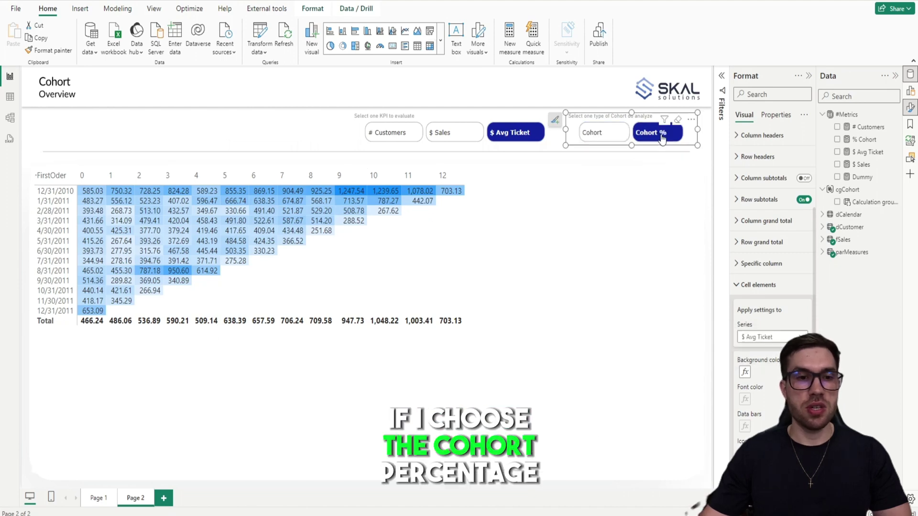
{"action": "left_click", "coordinate": [607, 138]}
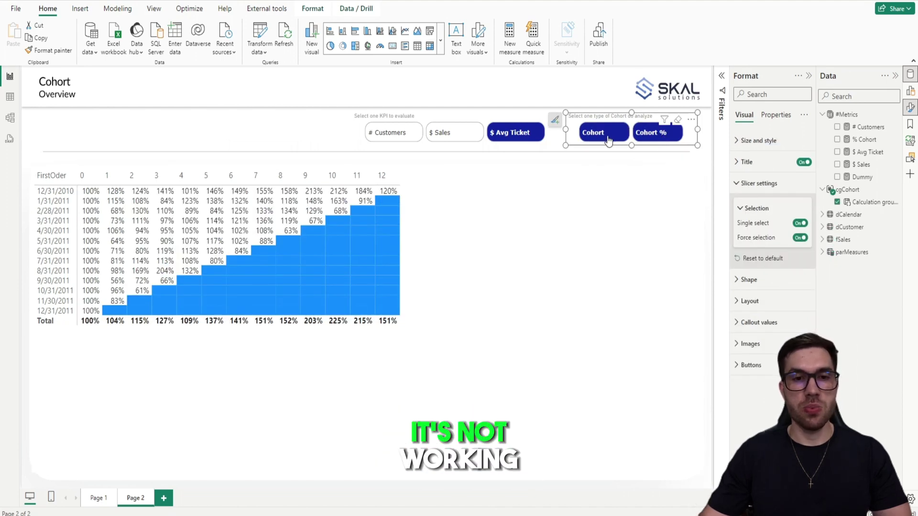
{"action": "left_click", "coordinate": [598, 136]}
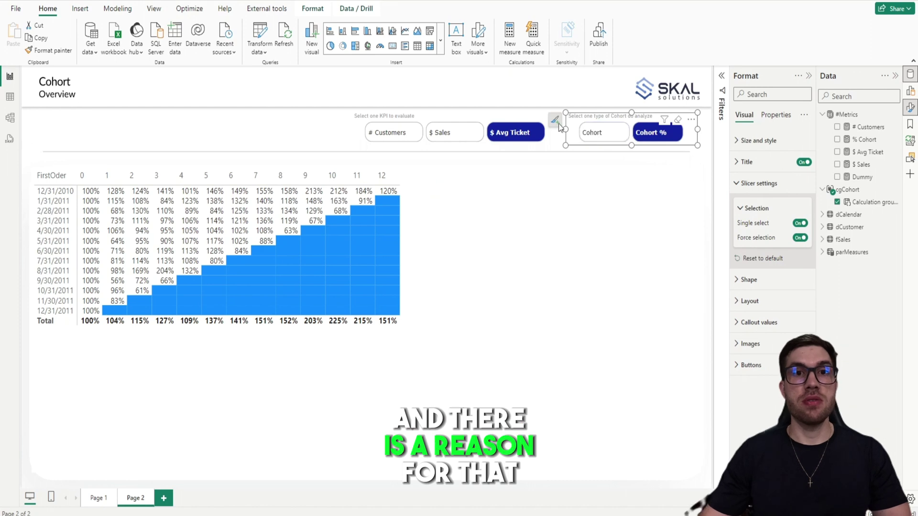
{"action": "left_click", "coordinate": [11, 118]}
{"action": "left_click", "coordinate": [843, 257]}
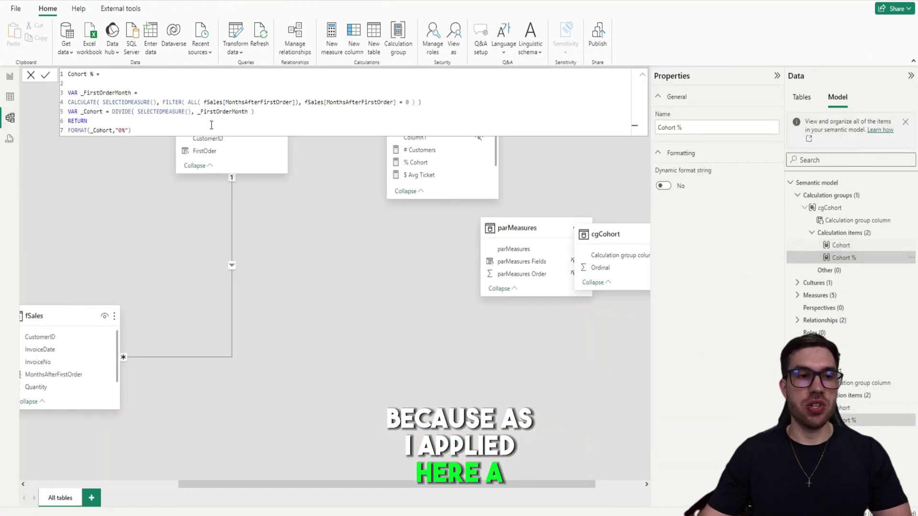
{"action": "left_click_drag", "start_coordinate": [131, 130], "coordinate": [78, 122]}
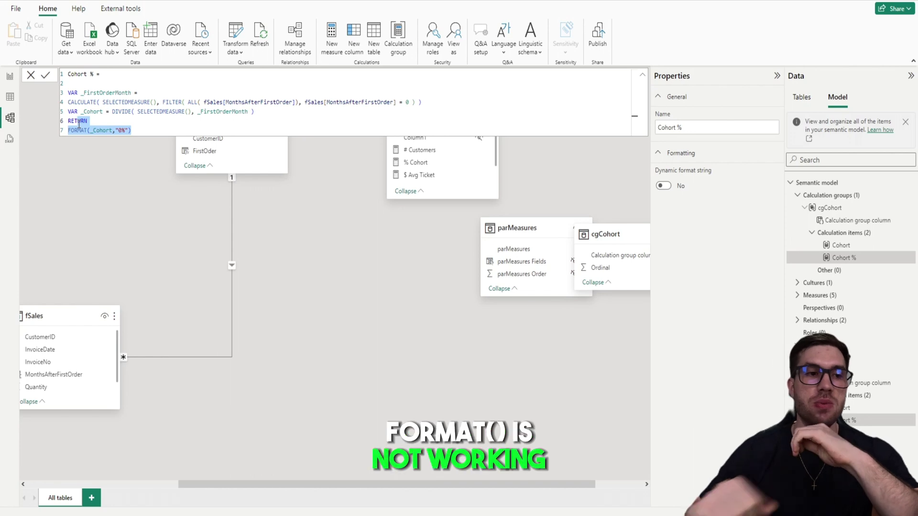
- Examine the minimum and maximum settings of the $ Avg Ticket background color gradient on Page 2, and cancel without changes
{"action": "left_click", "coordinate": [10, 76]}
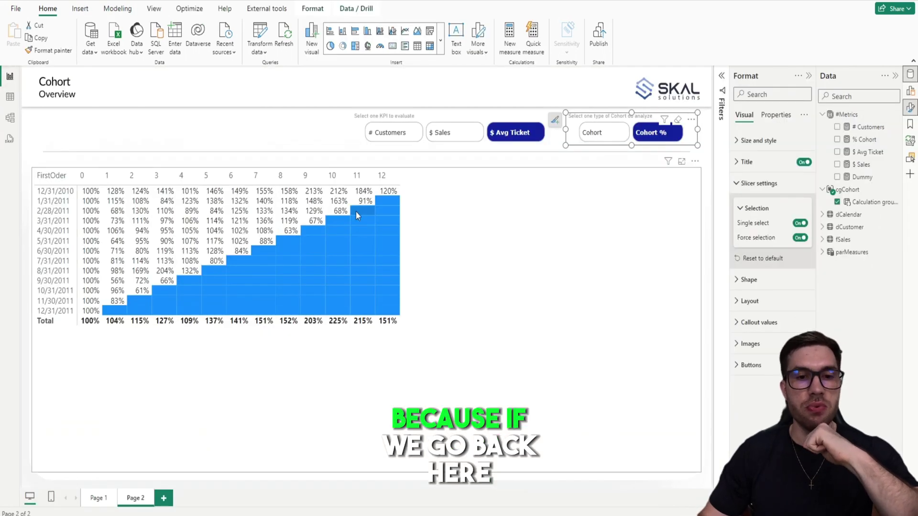
{"action": "left_click", "coordinate": [483, 216]}
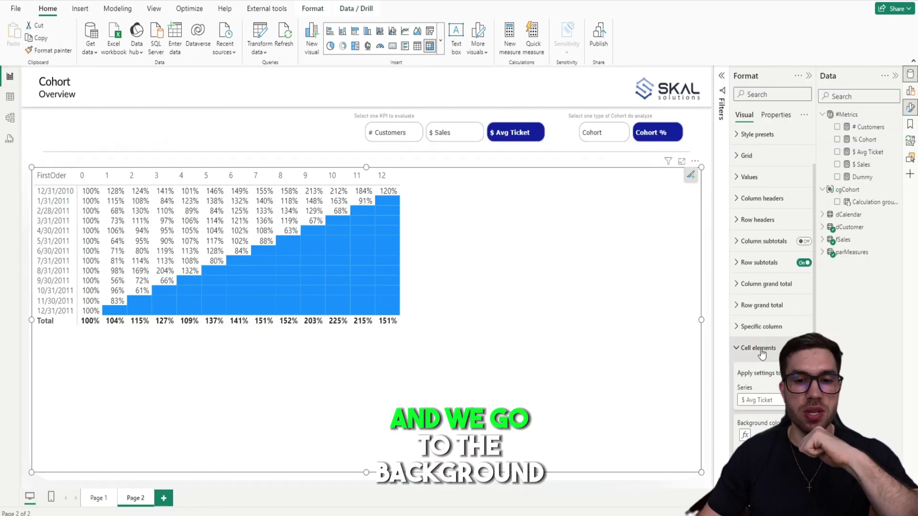
{"action": "scroll", "coordinate": [772, 287], "scroll_direction": "down", "scroll_amount": 3}
{"action": "left_click", "coordinate": [758, 340]}
{"action": "left_click", "coordinate": [744, 428]}
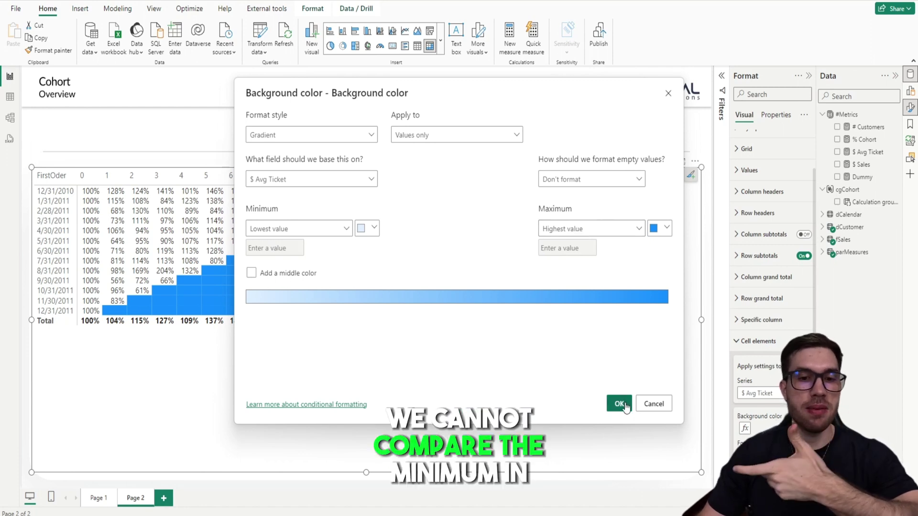
{"action": "left_click", "coordinate": [653, 403]}
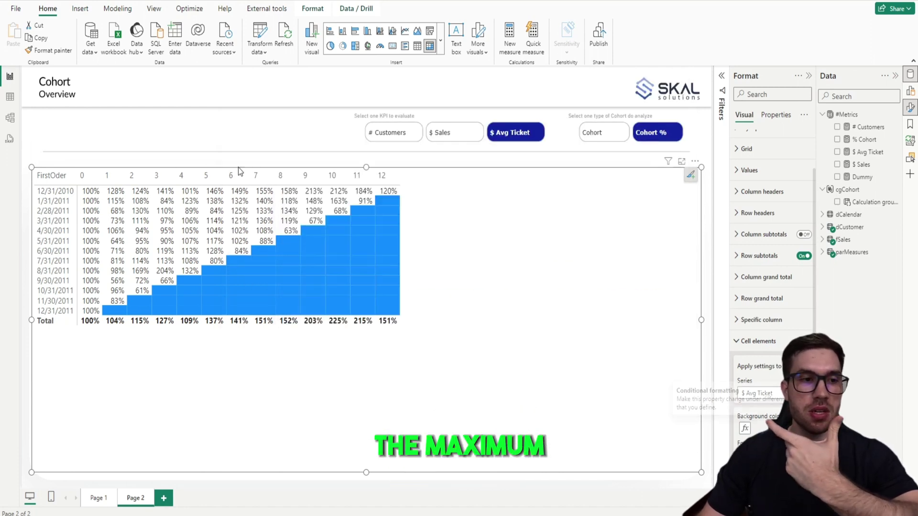
- Remove the FORMAT wrapper from the Cohort % calculation item so that it returns only _Cohort, and commit the formula
{"action": "left_click", "coordinate": [10, 118]}
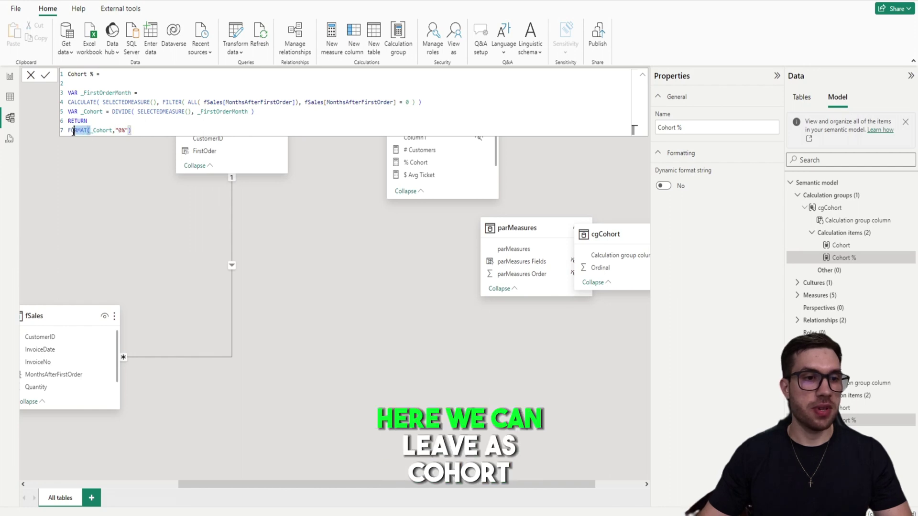
{"action": "left_click_drag", "start_coordinate": [73, 133], "coordinate": [68, 135]}
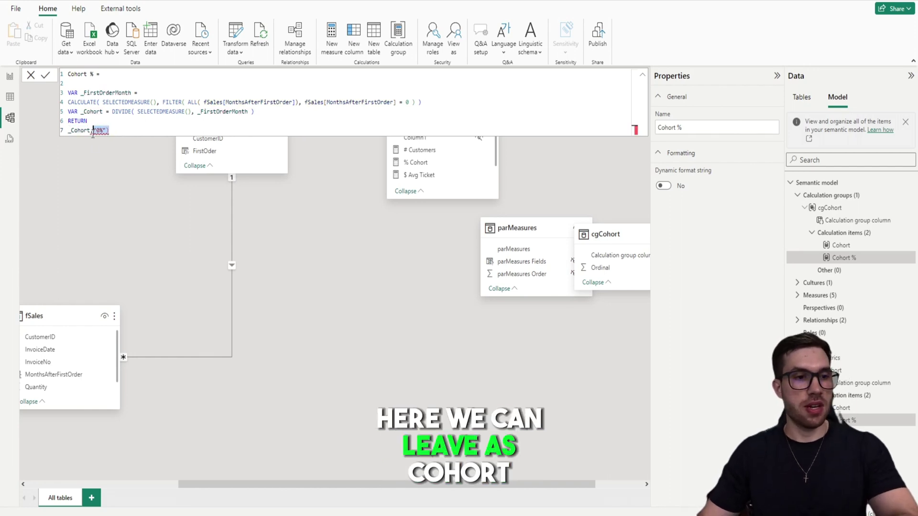
{"action": "key", "text": "BackSpace"}
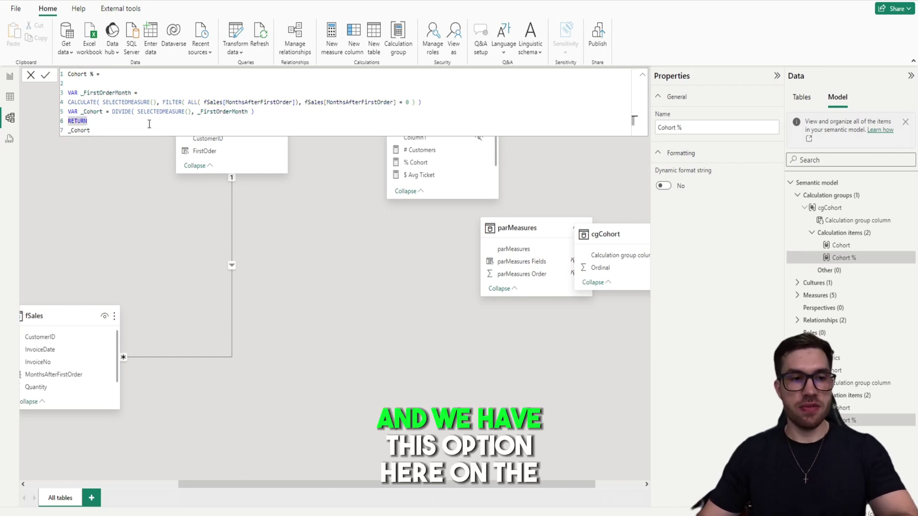
{"action": "key", "text": "Return"}
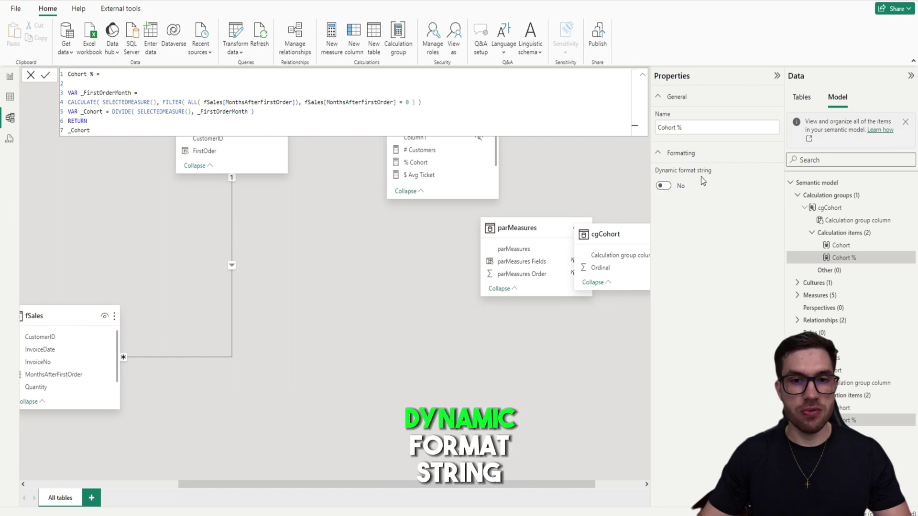
- Enable the dynamic format string for the Cohort % calculation item, set it to "0%" and return to the report page
{"action": "left_click", "coordinate": [663, 185]}
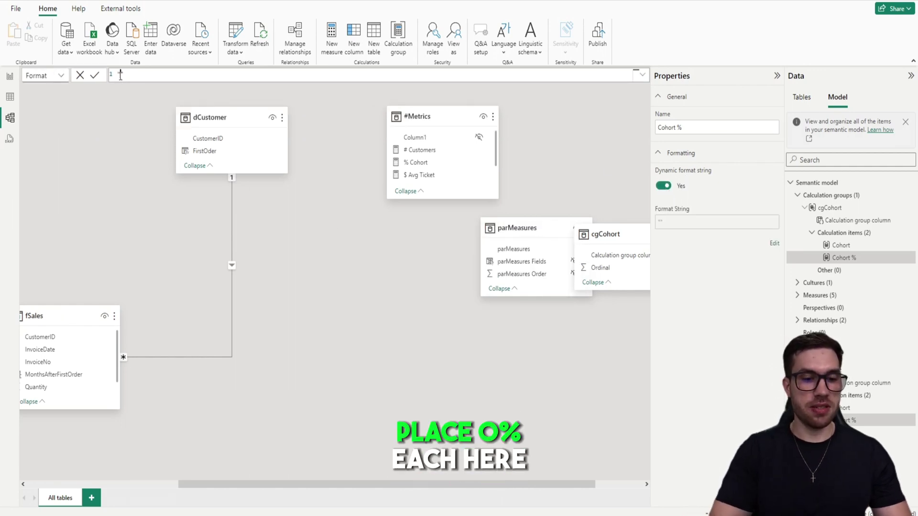
{"action": "key", "text": "Return"}
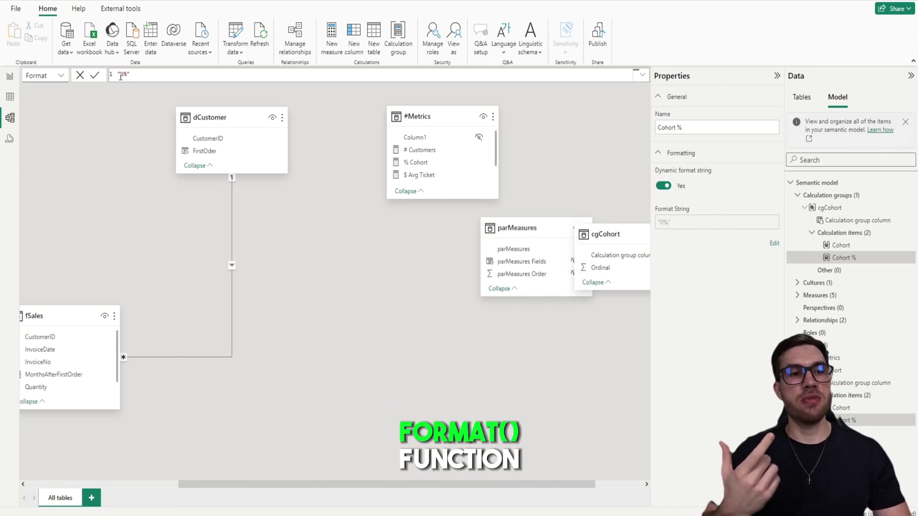
{"action": "left_click", "coordinate": [14, 86]}
- Compare the $ Avg Ticket matrix colors under Cohort and Cohort %, and check # Customers and $ Sales as Cohort %
{"action": "left_click", "coordinate": [602, 139]}
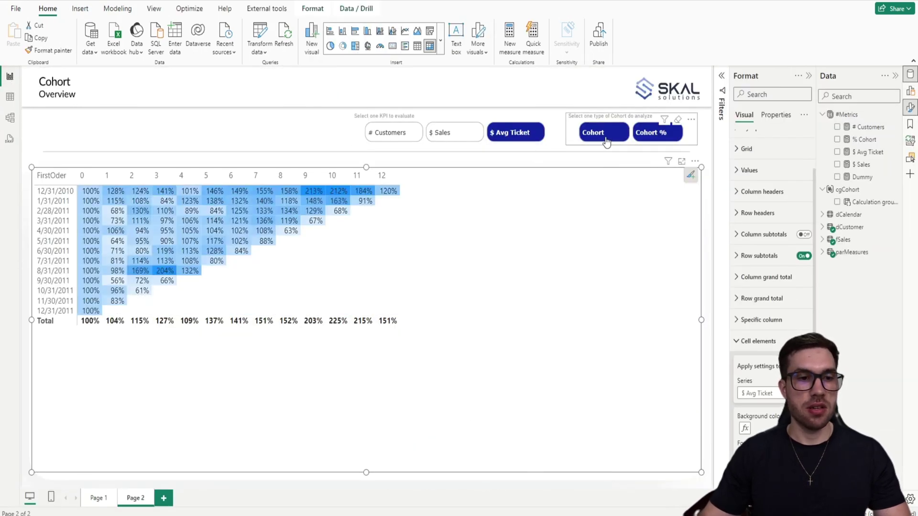
{"action": "left_click", "coordinate": [603, 139]}
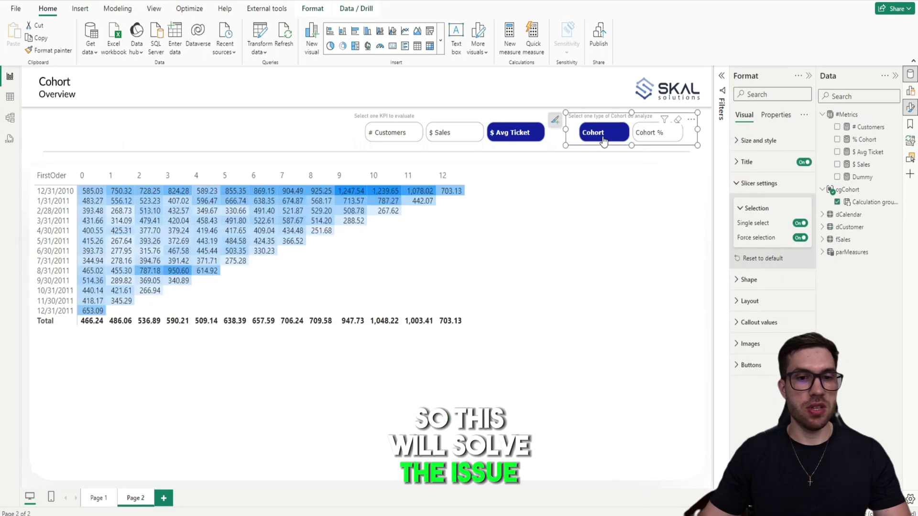
{"action": "left_click", "coordinate": [653, 139]}
{"action": "left_click", "coordinate": [653, 139]}
{"action": "left_click", "coordinate": [653, 139]}
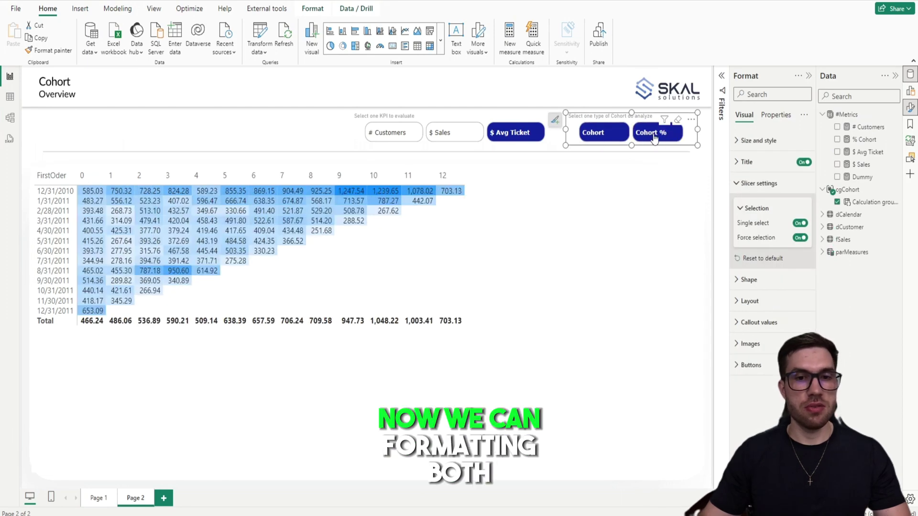
{"action": "left_click", "coordinate": [613, 137]}
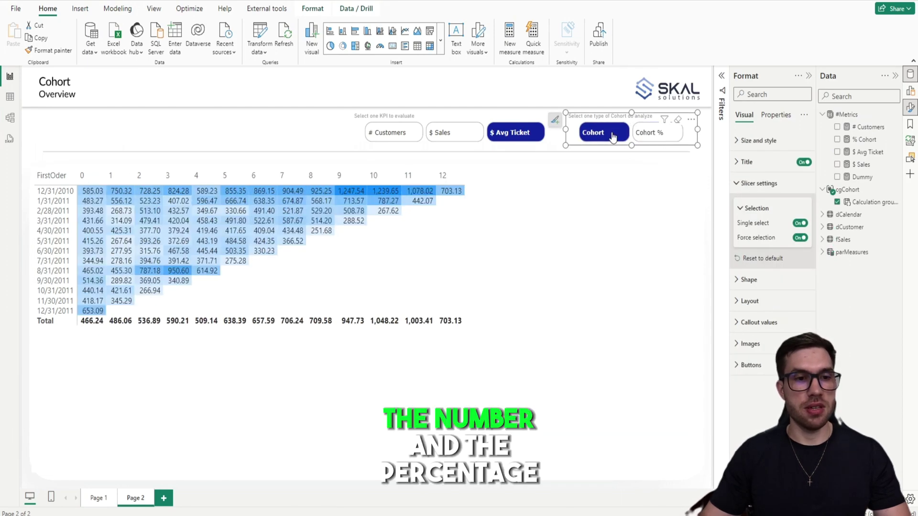
{"action": "left_click", "coordinate": [653, 140]}
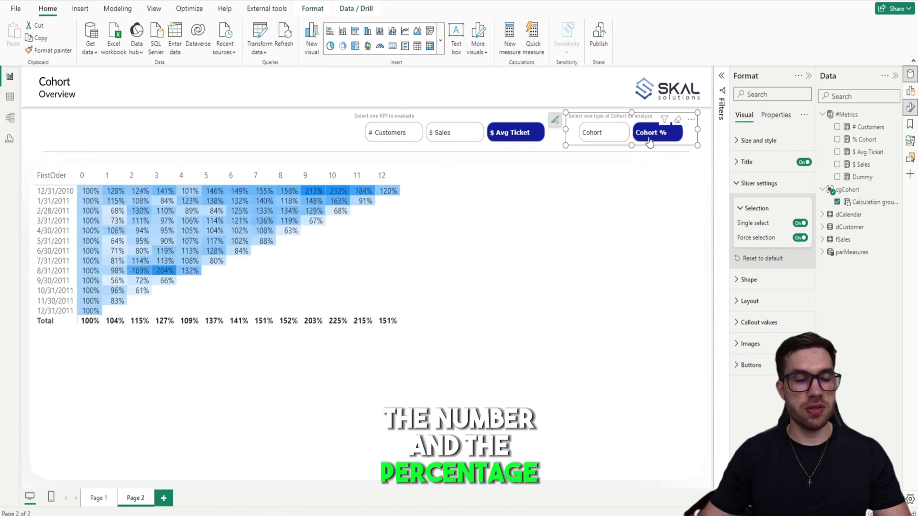
{"action": "left_click", "coordinate": [389, 135]}
{"action": "left_click", "coordinate": [442, 136]}
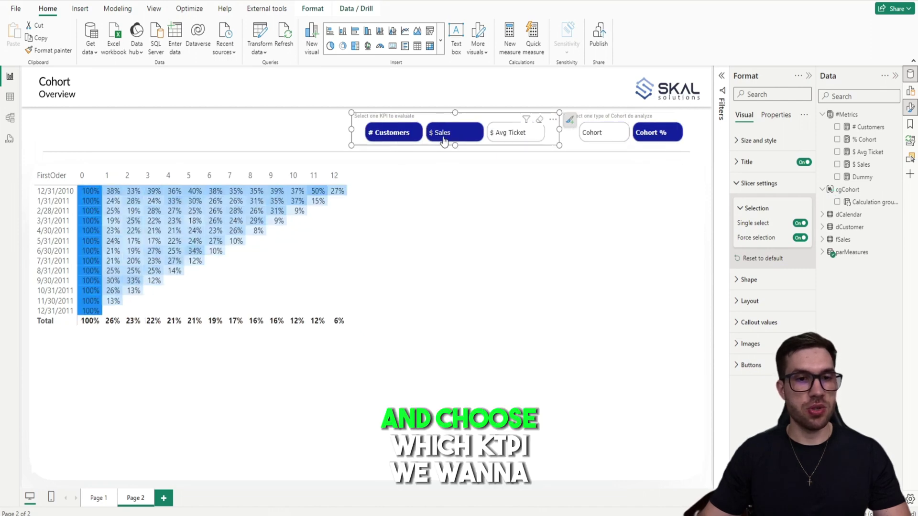
- Compare the # Customers matrix on Page 2 under Cohort and Cohort %
{"action": "left_click", "coordinate": [511, 143]}
{"action": "left_click", "coordinate": [394, 134]}
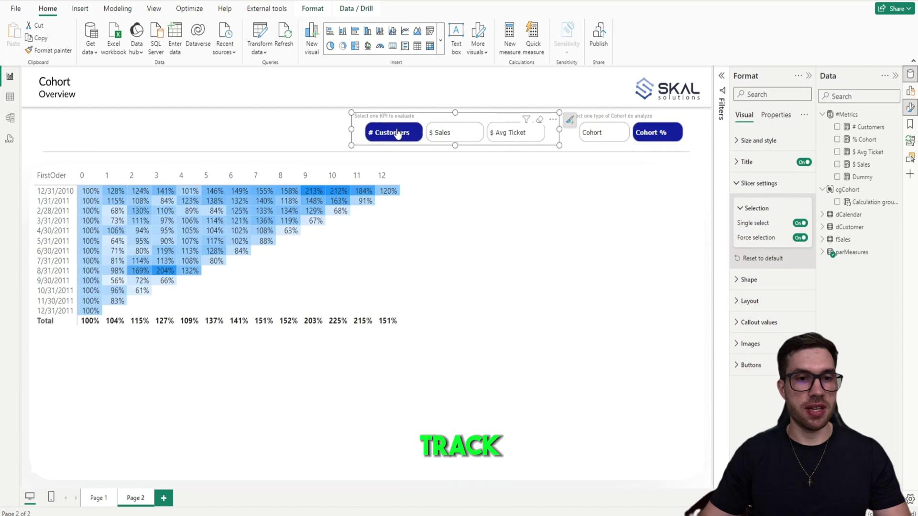
{"action": "left_click", "coordinate": [596, 137]}
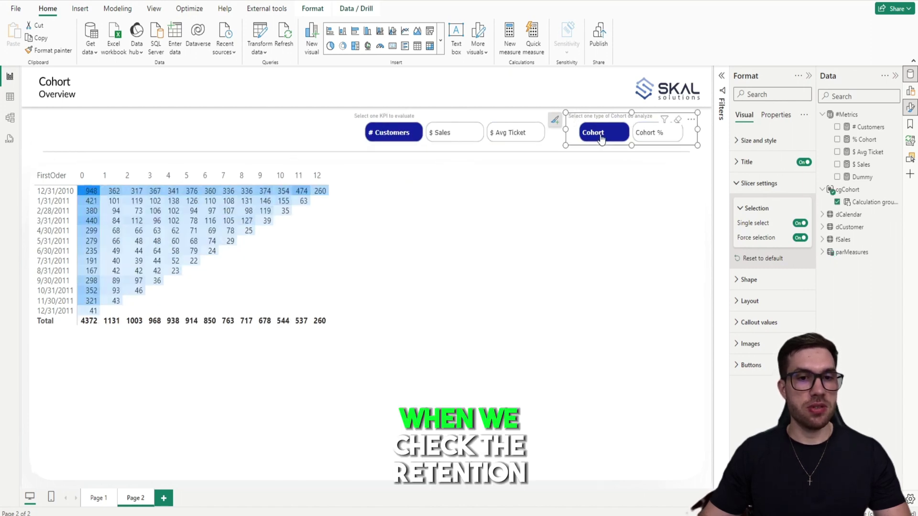
{"action": "left_click", "coordinate": [652, 139]}
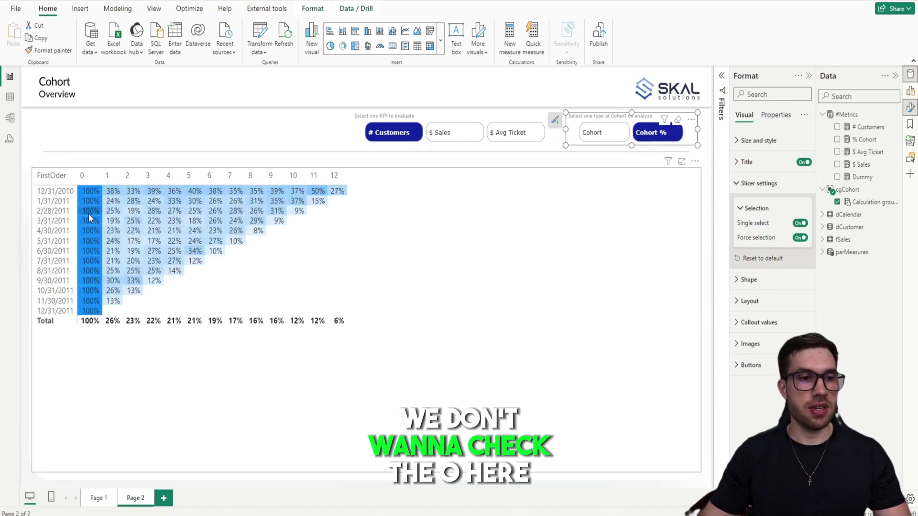
- Check the MonthsAfterFirstOrder filter on Page 1's % Cohort matrix and return to Page 2
{"action": "left_click", "coordinate": [99, 498]}
{"action": "left_click", "coordinate": [566, 300]}
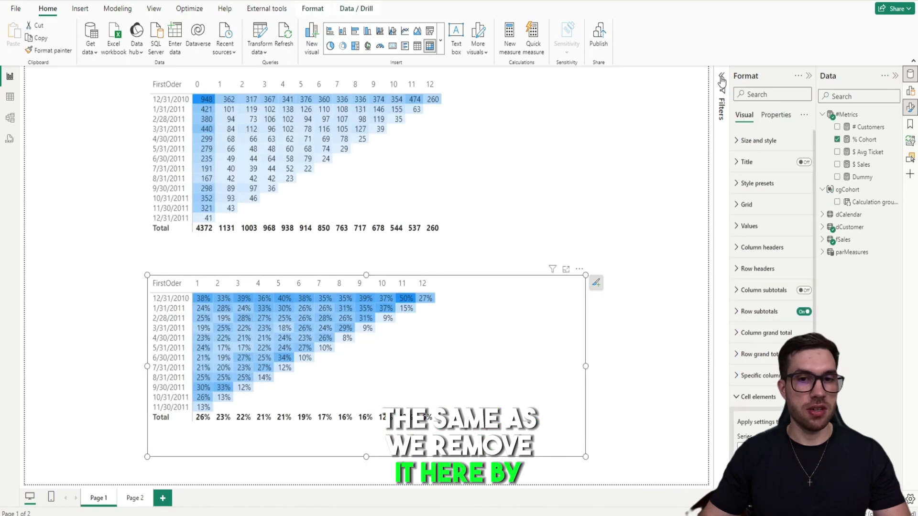
{"action": "left_click", "coordinate": [721, 76]}
{"action": "mouse_move", "coordinate": [672, 203]}
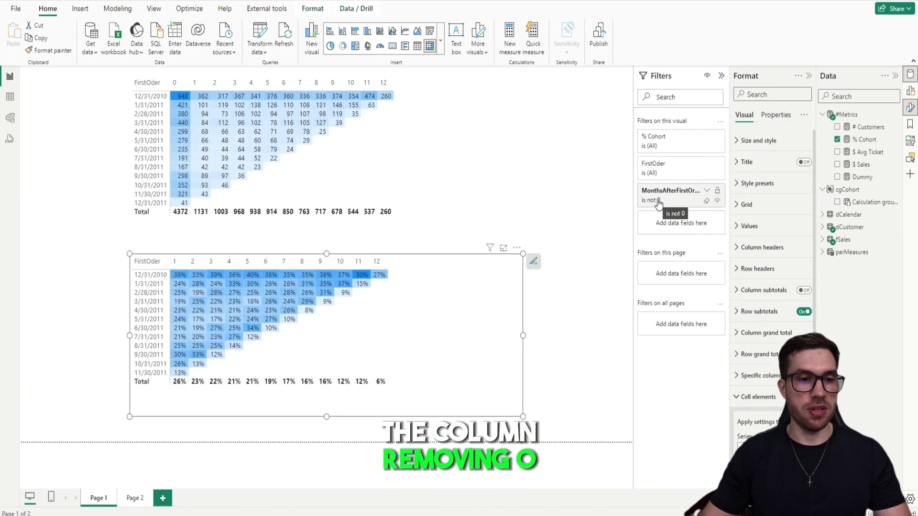
{"action": "left_click", "coordinate": [131, 498]}
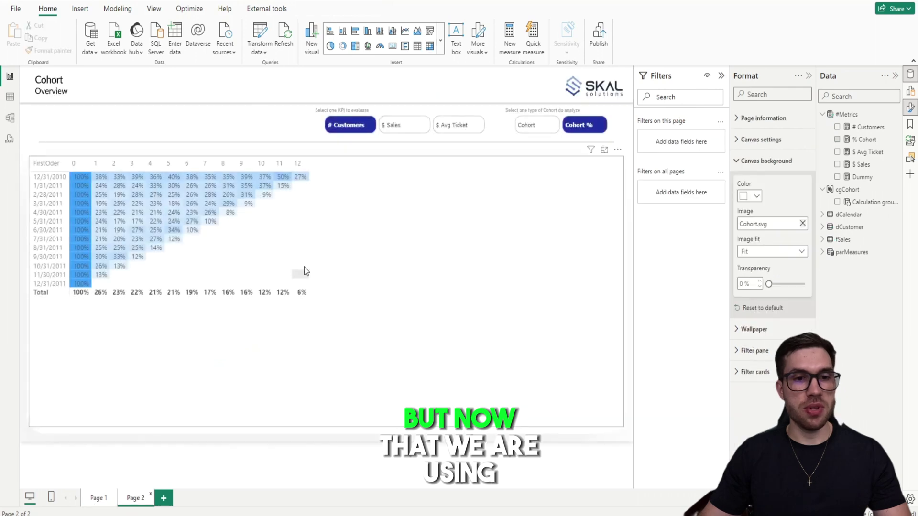
{"action": "left_click", "coordinate": [540, 130]}
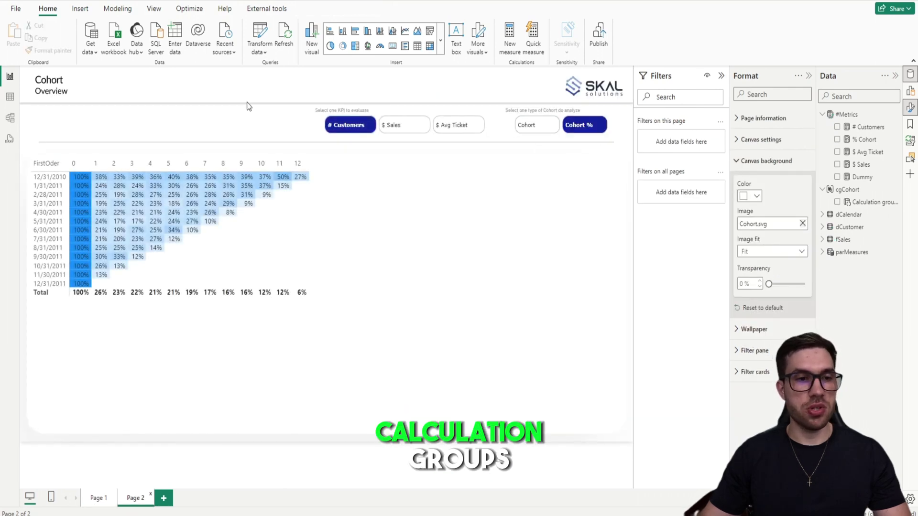
- In the Cohort % calculation item's formula, start a SWITCH with TRUE() before the returned _Cohort and begin its first condition on a new line
{"action": "left_click", "coordinate": [10, 118]}
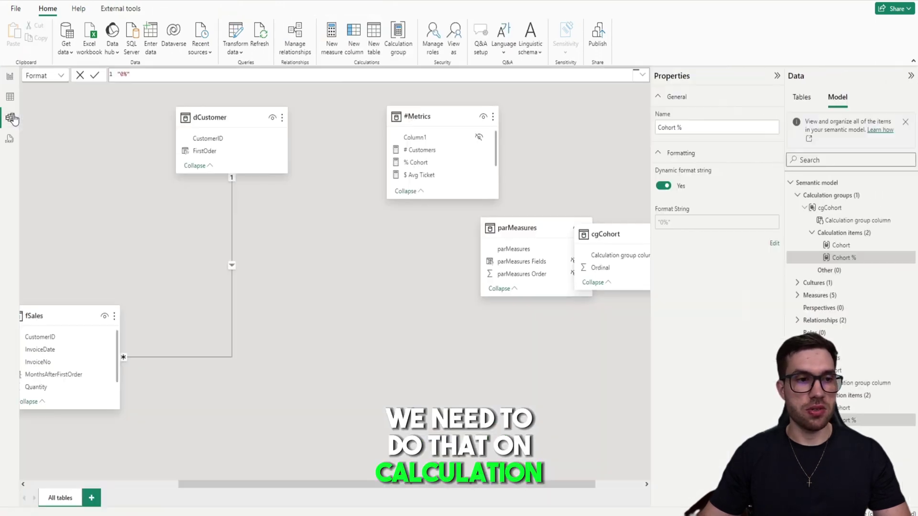
{"action": "left_click", "coordinate": [841, 245]}
{"action": "left_click", "coordinate": [844, 257]}
{"action": "left_click", "coordinate": [145, 124]}
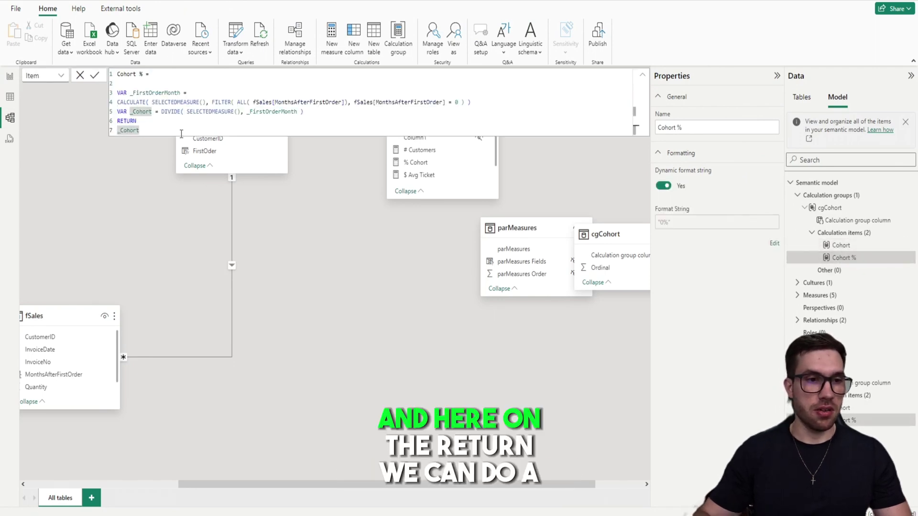
{"action": "type", "text": "SWITCH("}
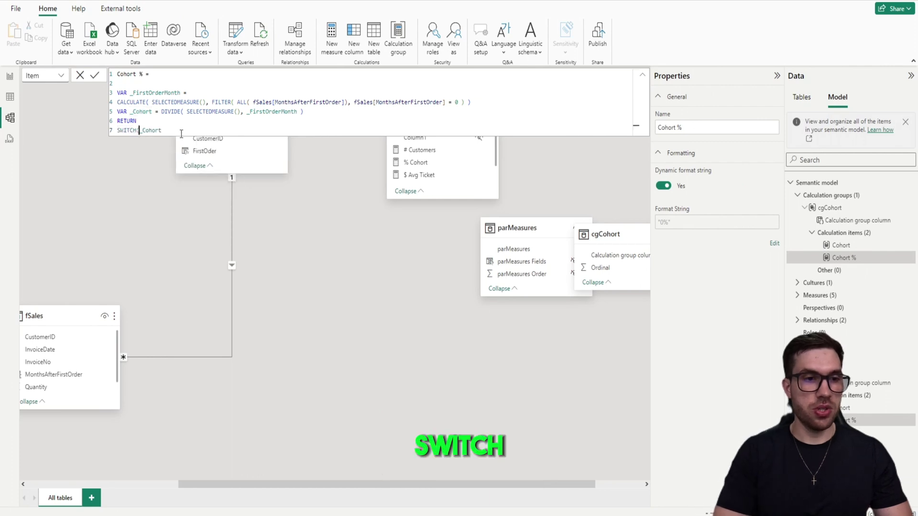
{"action": "key", "text": "shift+Return"}
{"action": "key", "text": "shift+Return"}
{"action": "key", "text": "shift+Return"}
{"action": "key", "text": "Tab"}
{"action": "key", "text": "Up"}
{"action": "key", "text": "Up"}
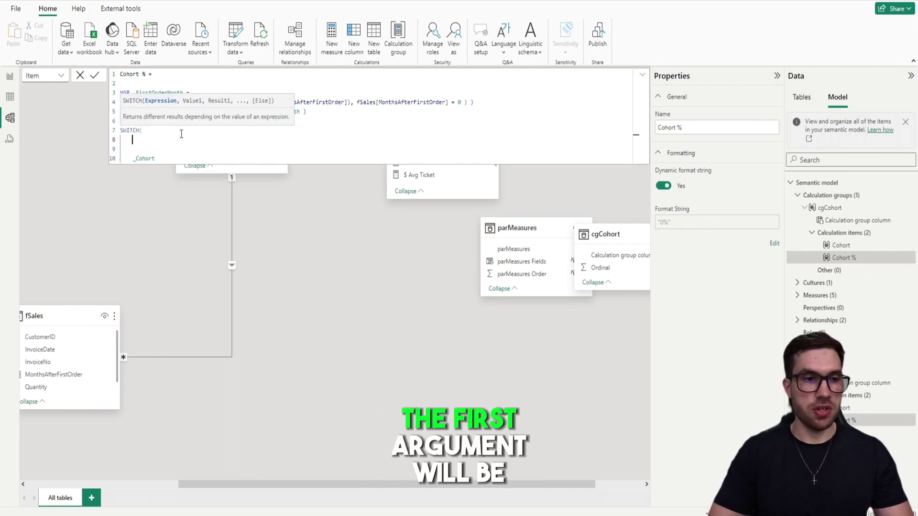
{"action": "type", "text": "TRUE(),"}
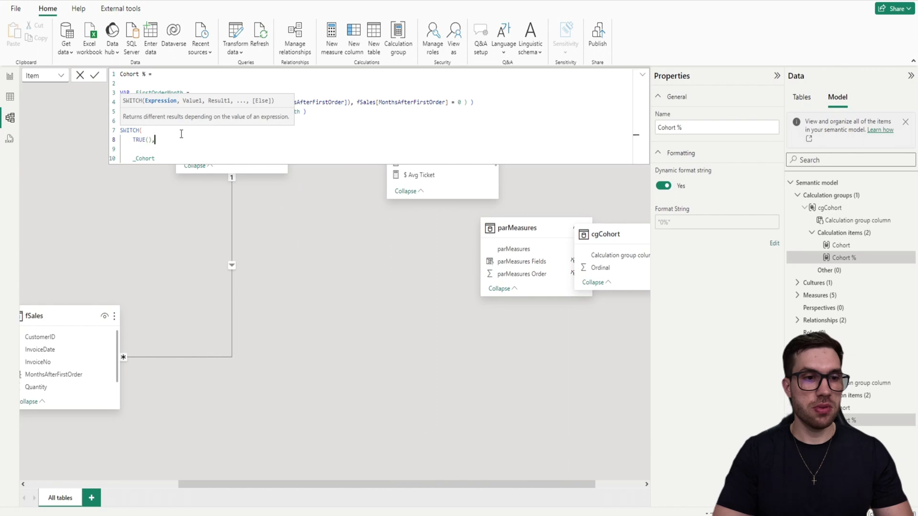
{"action": "key", "text": "shift+Return"}
{"action": "type", "text": "SELE"}
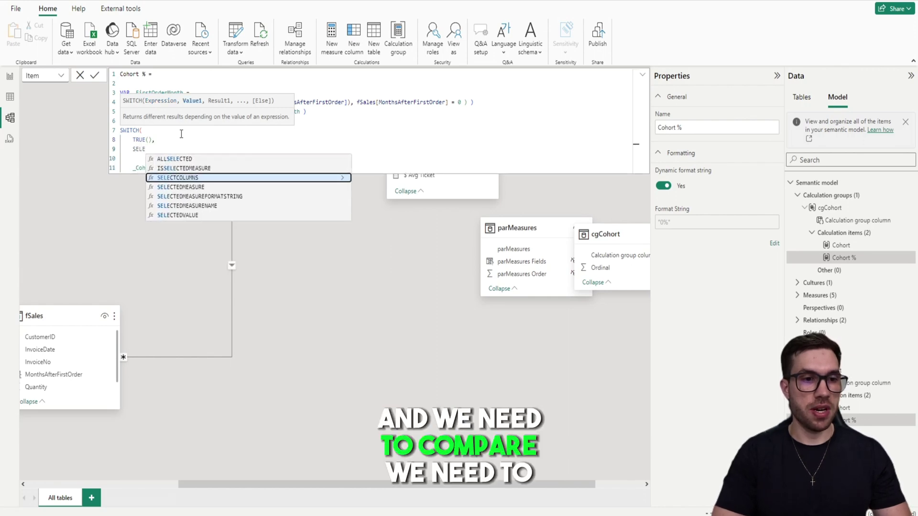
{"action": "key", "text": "Tab"}
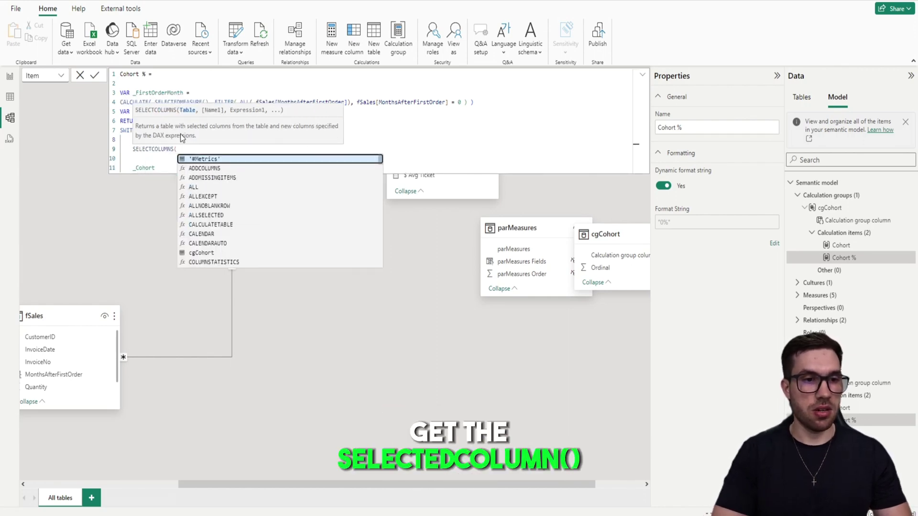
{"action": "key", "text": "BackSpace"}
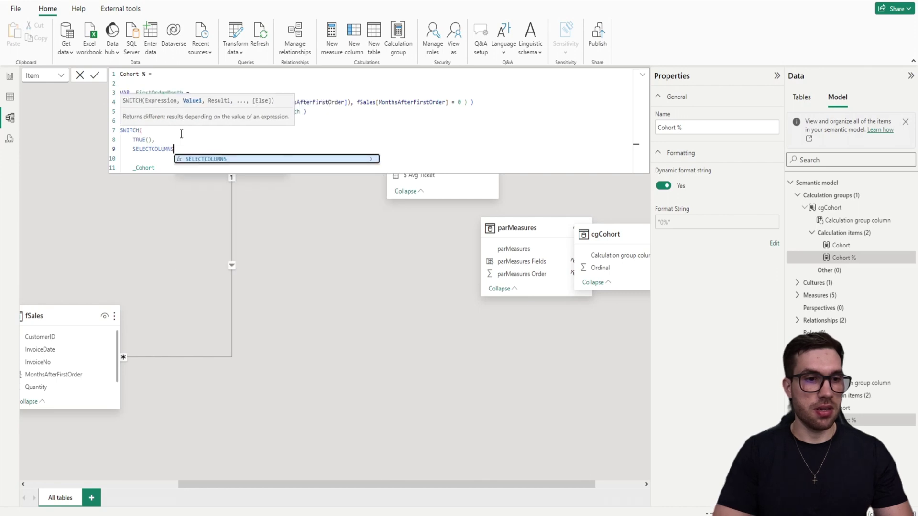
{"action": "key", "text": "BackSpace"}
{"action": "key", "text": "BackSpace"}
{"action": "key", "text": "BackSpace"}
{"action": "key", "text": "BackSpace"}
{"action": "key", "text": "BackSpace"}
{"action": "key", "text": "BackSpace"}
{"action": "key", "text": "BackSpace"}
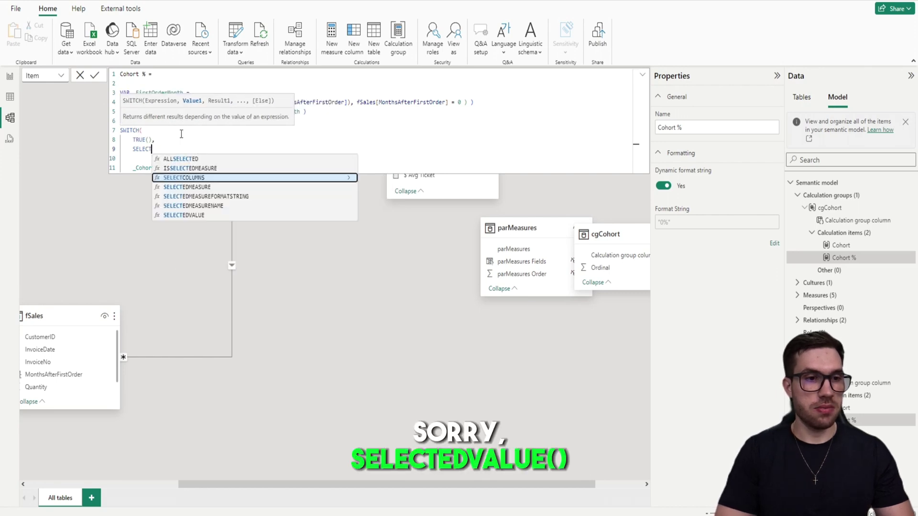
- Set the first SWITCH condition to SELECTEDVALUE(fSales[MonthsAfterFirstOrder]) = 0
{"action": "key", "text": "Down"}
{"action": "key", "text": "Down"}
{"action": "key", "text": "Down"}
{"action": "key", "text": "Down"}
{"action": "key", "text": "Tab"}
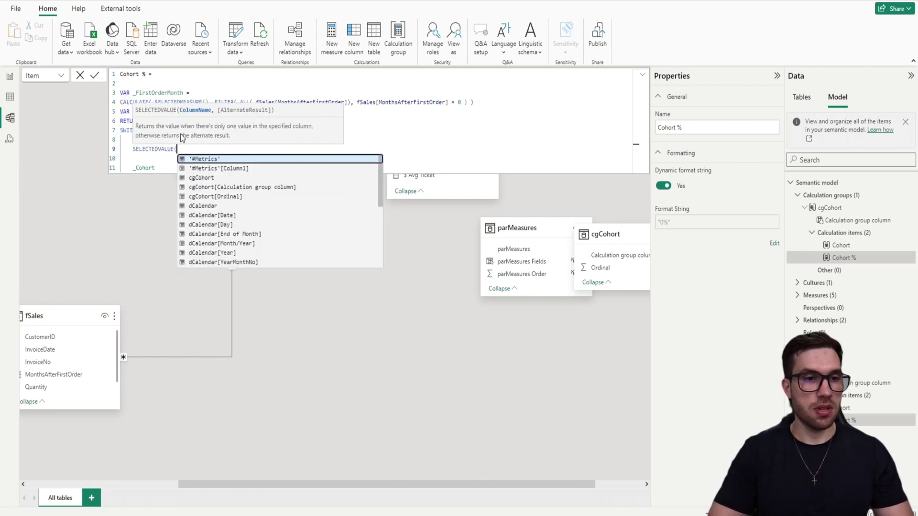
{"action": "type", "text": "mon"}
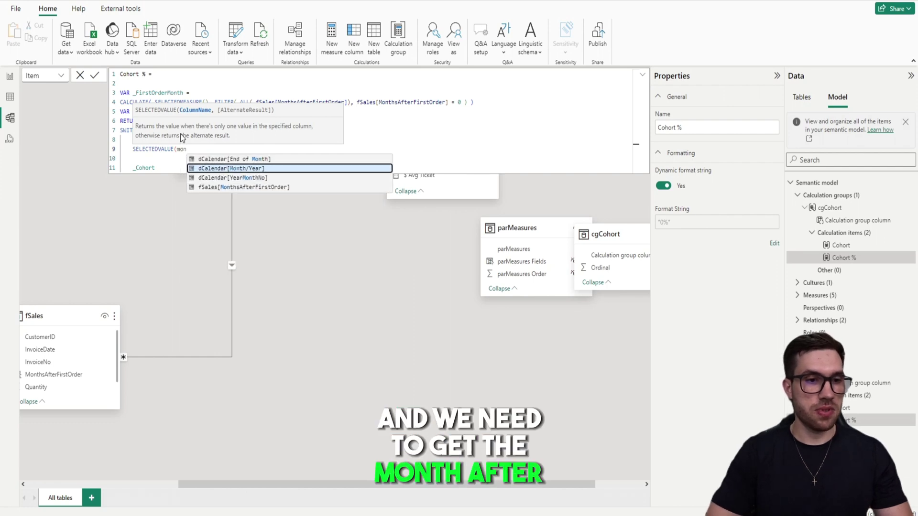
{"action": "key", "text": "Down"}
{"action": "key", "text": "Down"}
{"action": "key", "text": "Tab"}
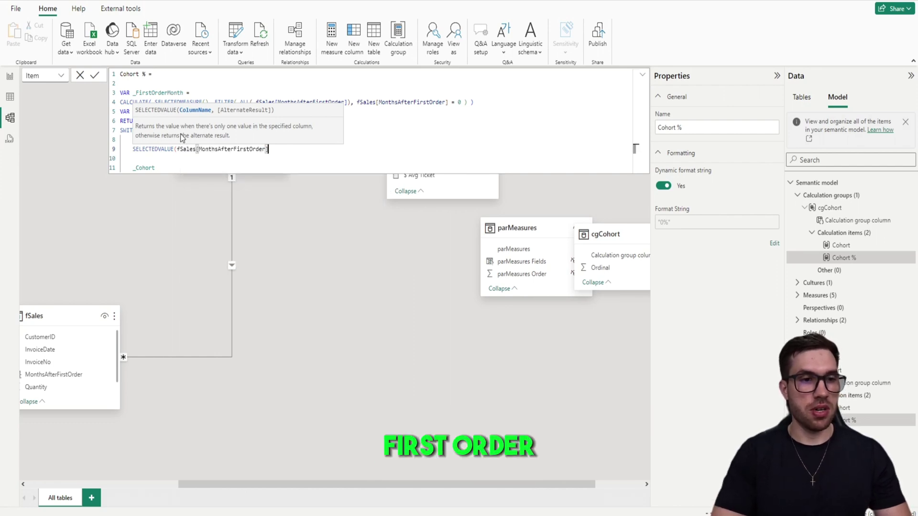
{"action": "type", "text": ")"}
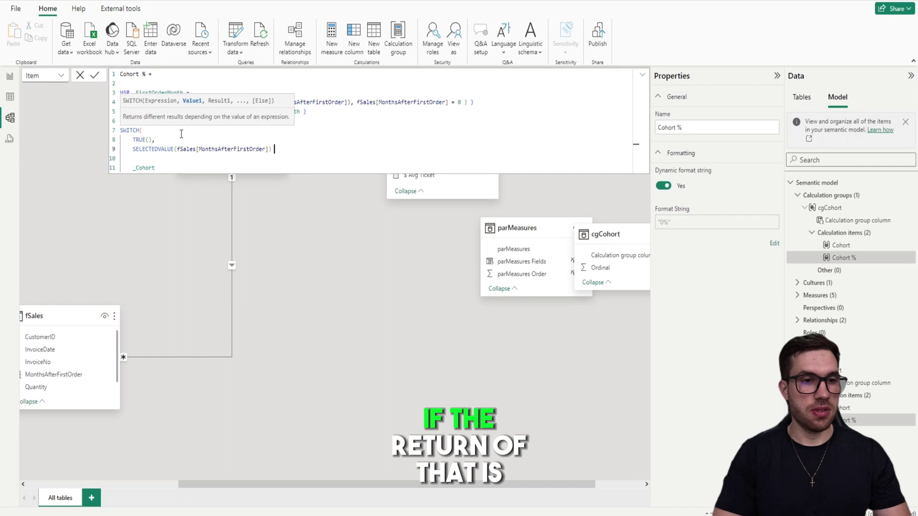
{"action": "type", "text": " = 0,"}
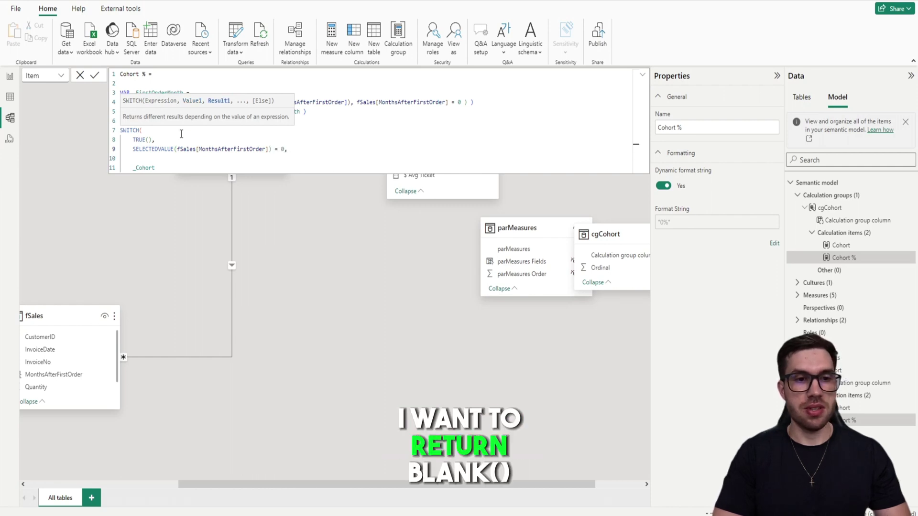
- Make the SWITCH return BLANK() for that condition and _Cohort otherwise, close its parenthesis and commit the Cohort % formula
{"action": "type", "text": " BL"}
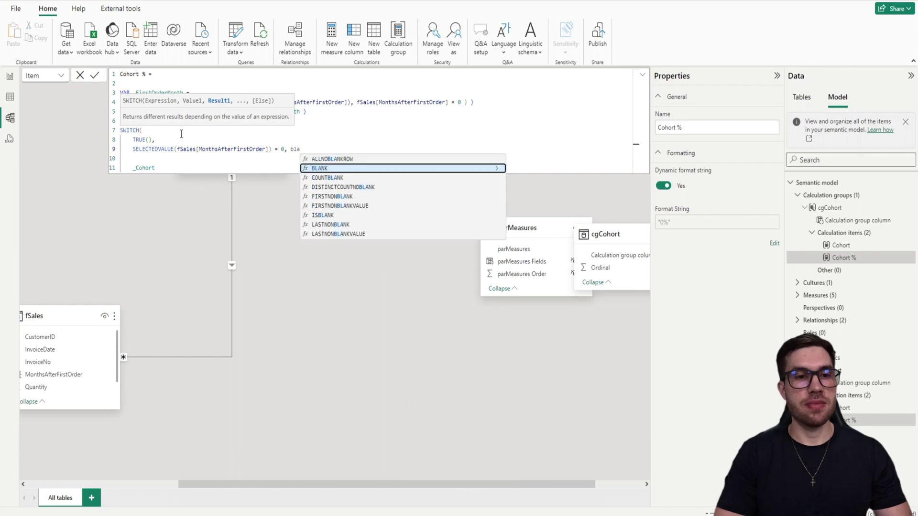
{"action": "key", "text": "Tab"}
{"action": "type", "text": "),"}
{"action": "key", "text": "Return"}
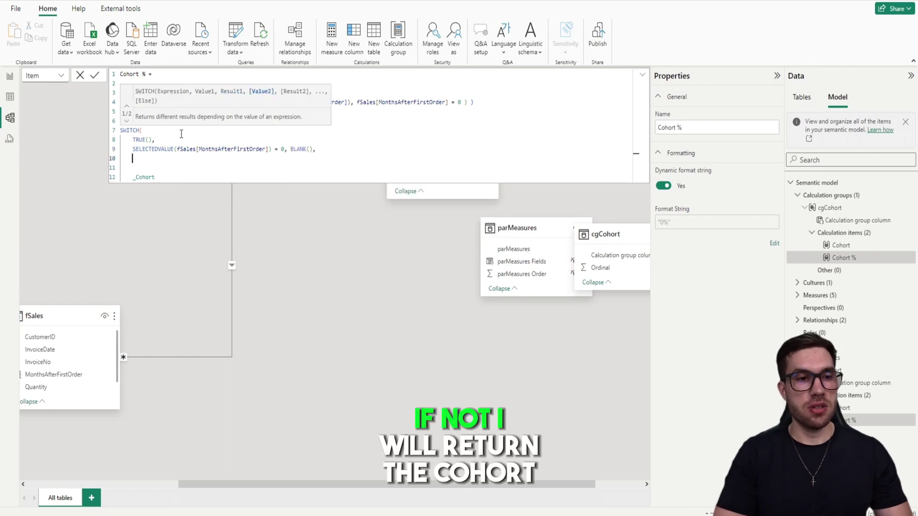
{"action": "key", "text": "Delete"}
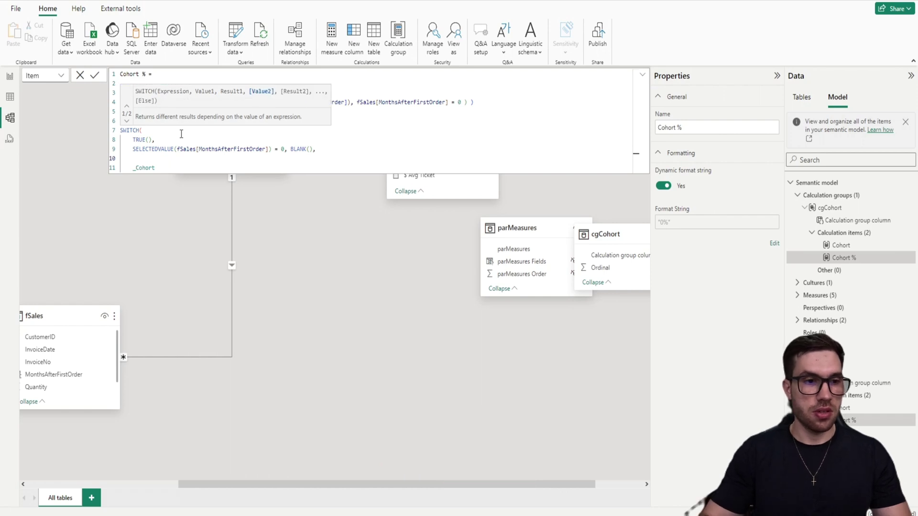
{"action": "left_click_drag", "start_coordinate": [142, 159], "coordinate": [131, 158]}
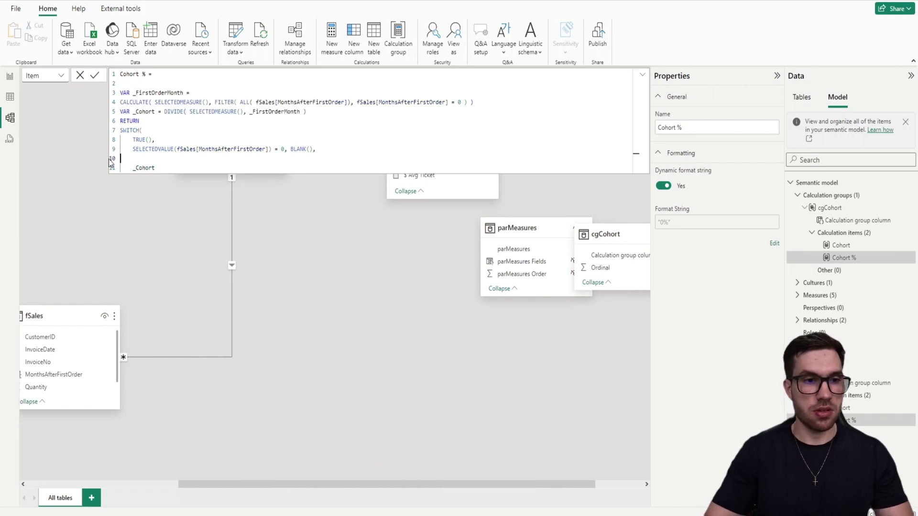
{"action": "key", "text": "alt+Down"}
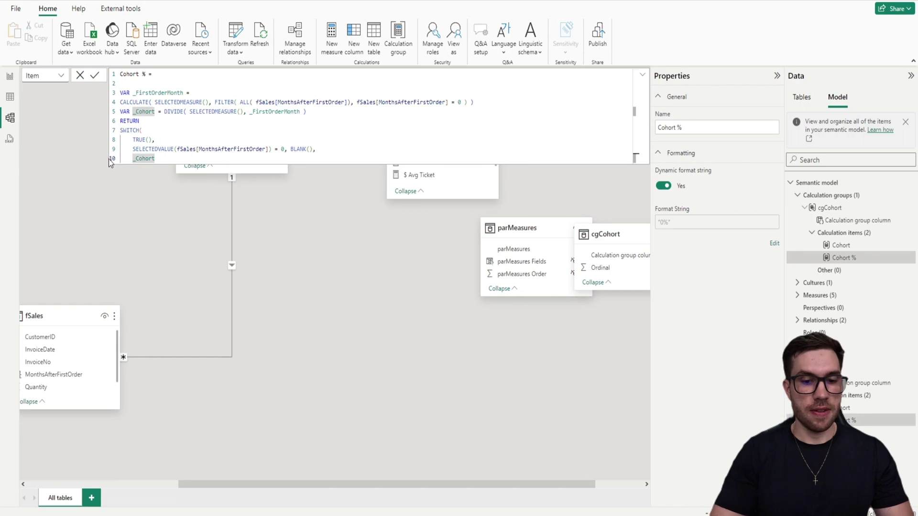
{"action": "type", "text": ")"}
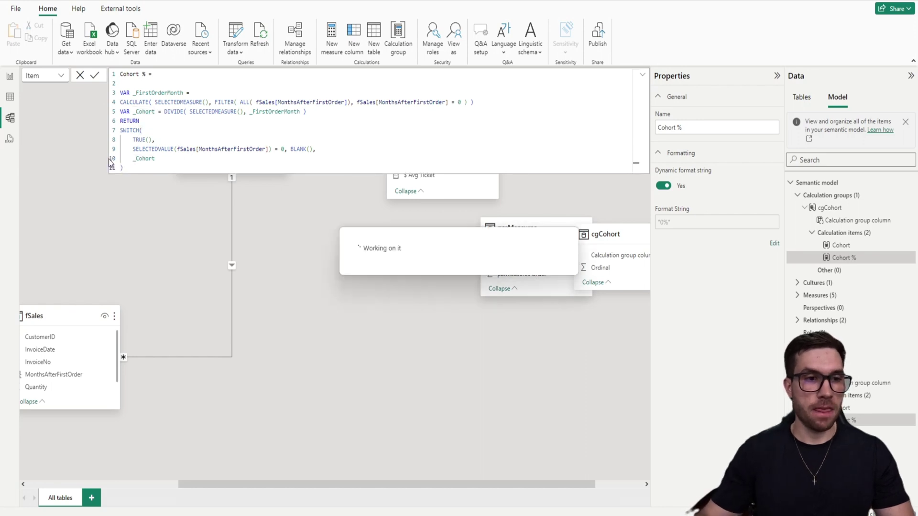
- Return to report Page 2 and check the # Customers matrix under Cohort % and Cohort
{"action": "left_click", "coordinate": [15, 84]}
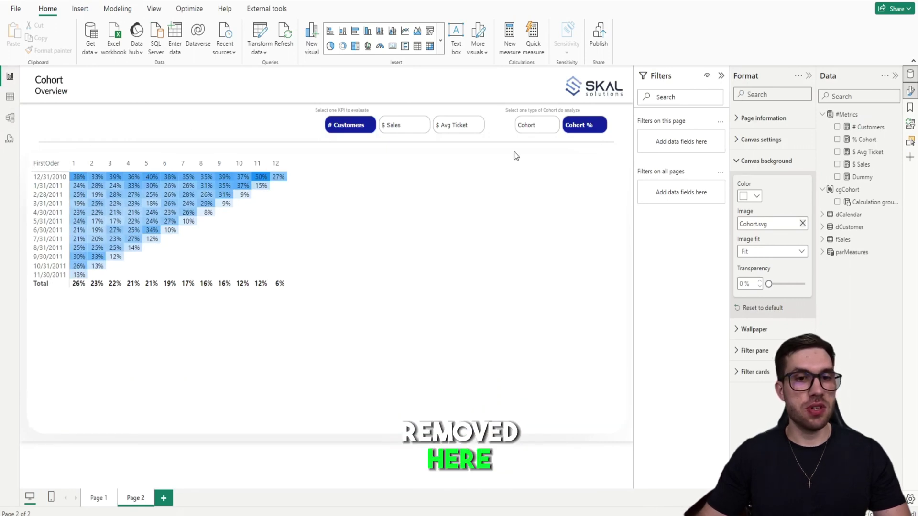
{"action": "left_click", "coordinate": [534, 126]}
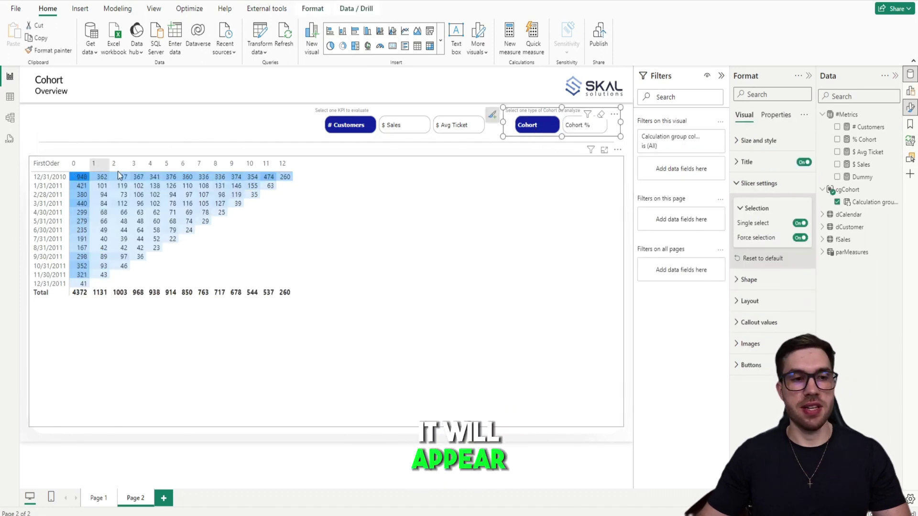
{"action": "left_click", "coordinate": [417, 152]}
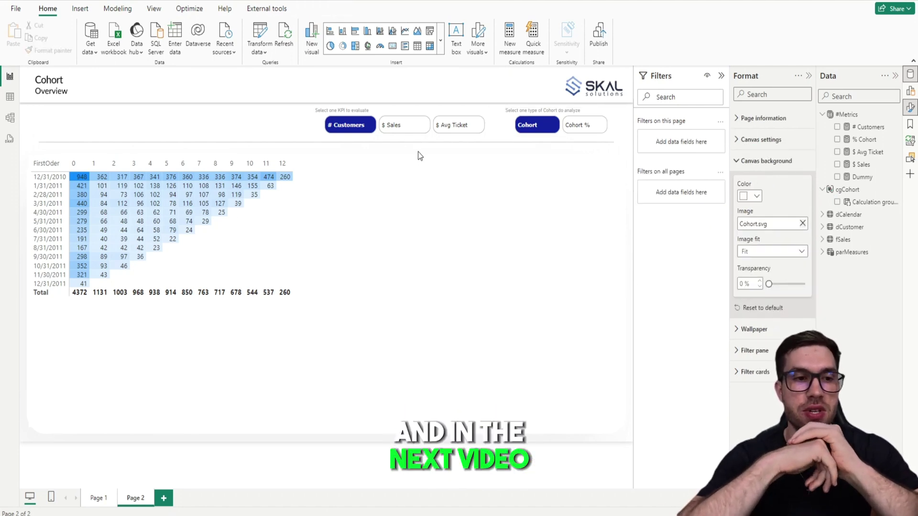
- Add a slicer for the dCalendar Month/Year field in the empty header area above the matrix on Page 2
{"action": "left_click", "coordinate": [721, 75]}
{"action": "left_click_drag", "start_coordinate": [101, 127], "coordinate": [343, 148]}
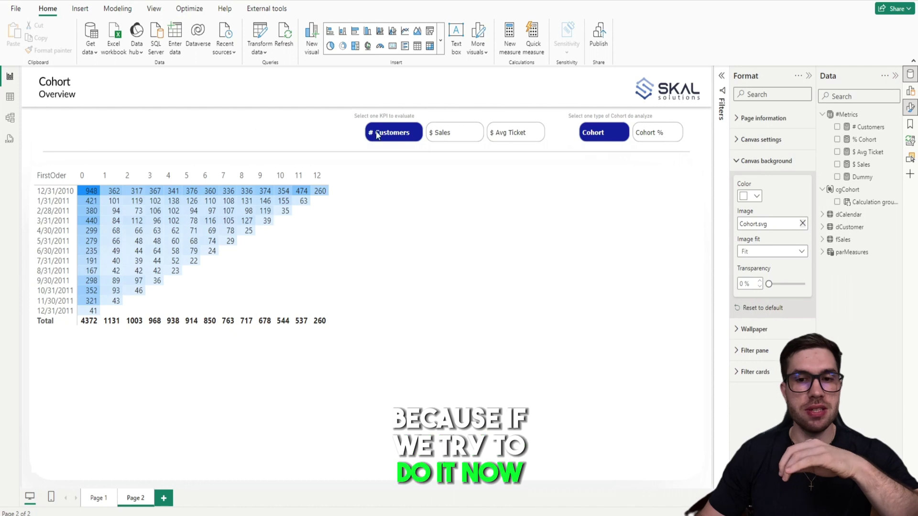
{"action": "left_click", "coordinate": [822, 214]}
{"action": "left_click_drag", "start_coordinate": [867, 265], "coordinate": [202, 137]}
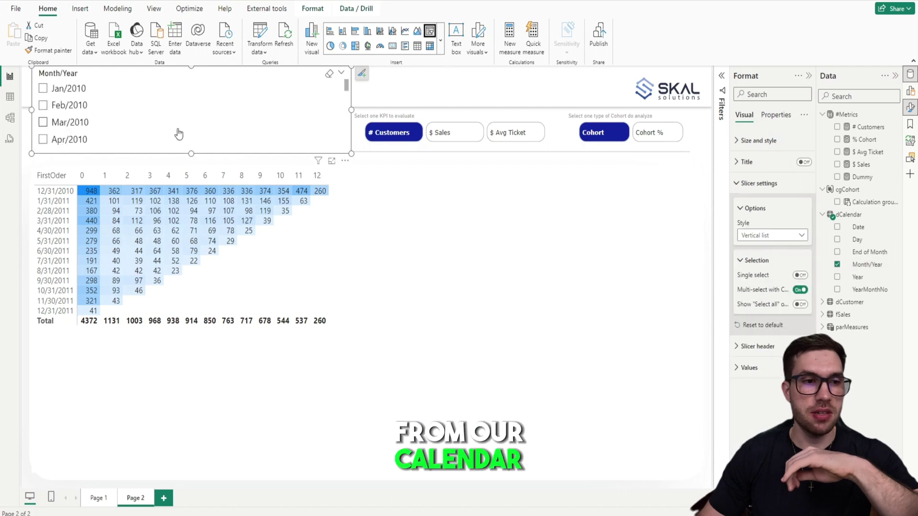
- Filter the Month/Year slicer to items where $ Sales is not blank, and look through its remaining months
{"action": "left_click", "coordinate": [721, 75]}
{"action": "left_click_drag", "start_coordinate": [862, 165], "coordinate": [684, 169]}
{"action": "left_click", "coordinate": [678, 174]}
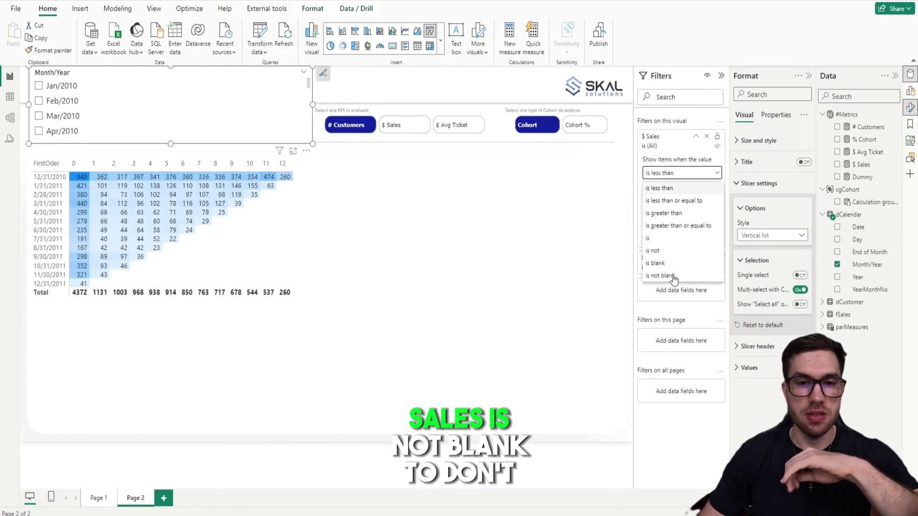
{"action": "left_click", "coordinate": [670, 275]}
{"action": "left_click", "coordinate": [709, 222]}
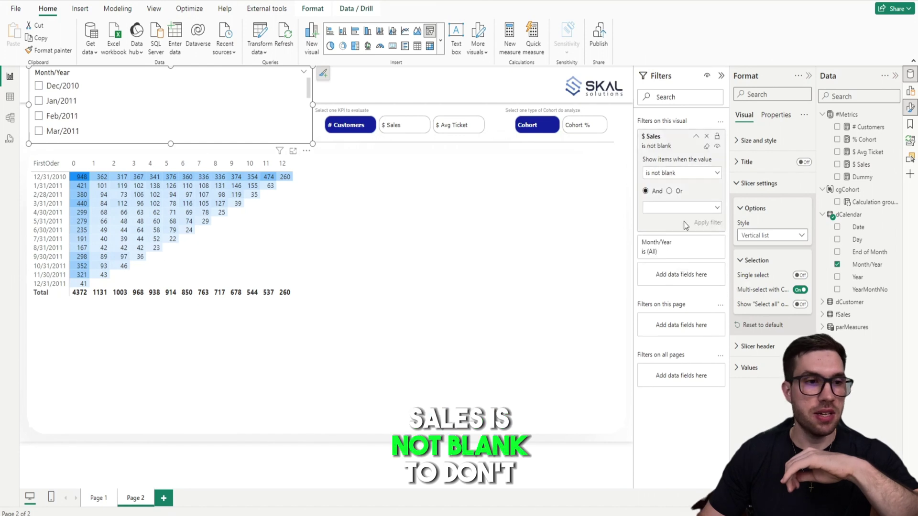
{"action": "scroll", "coordinate": [201, 102], "scroll_direction": "down", "scroll_amount": 3}
{"action": "scroll", "coordinate": [117, 102], "scroll_direction": "up", "scroll_amount": 3}
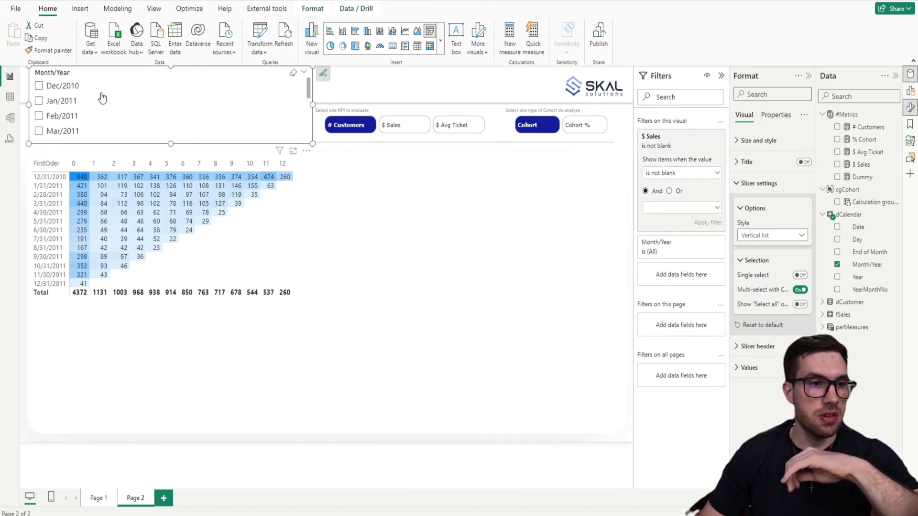
- Enable the Select all option in the Month/Year slicer and select every month except Dec/2010
{"action": "left_click", "coordinate": [800, 304]}
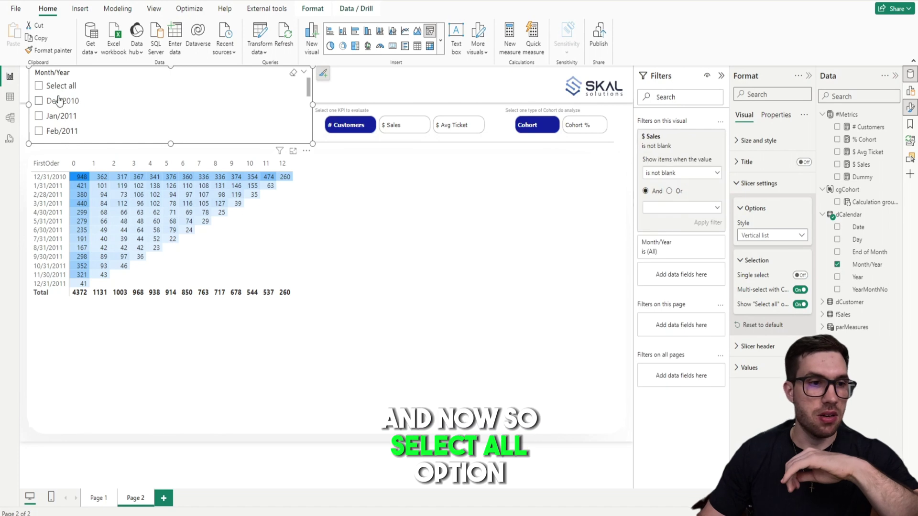
{"action": "left_click", "coordinate": [62, 86]}
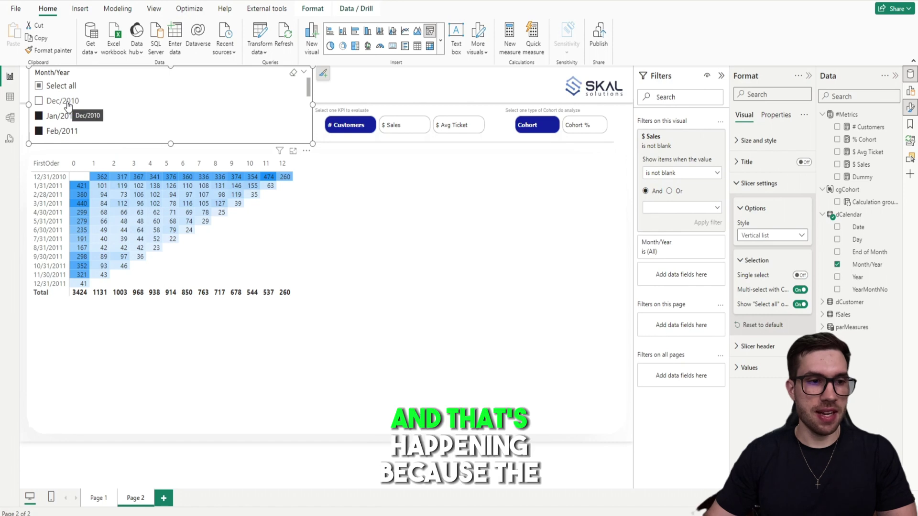
- Check which field the cohort matrix uses for its rows, and examine the relationships of dCalendar and dCustomer in the model diagram
{"action": "left_click", "coordinate": [106, 178]}
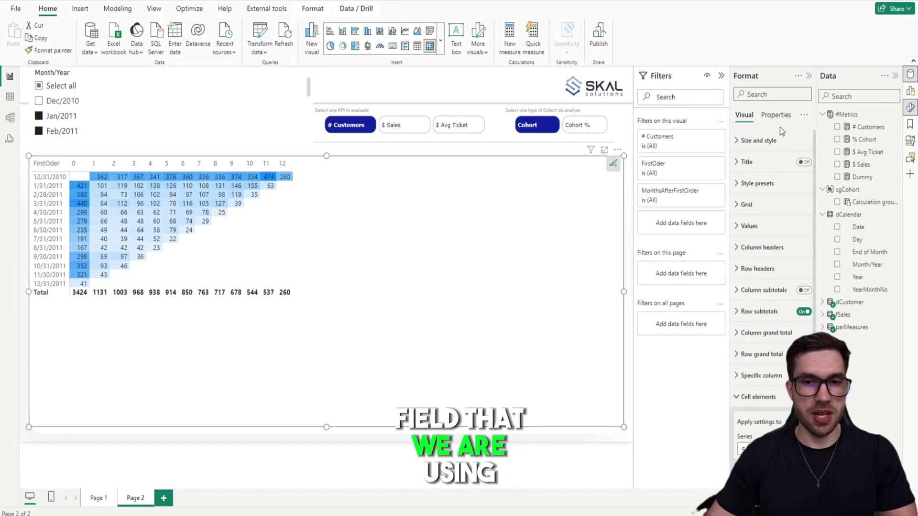
{"action": "left_click", "coordinate": [911, 91]}
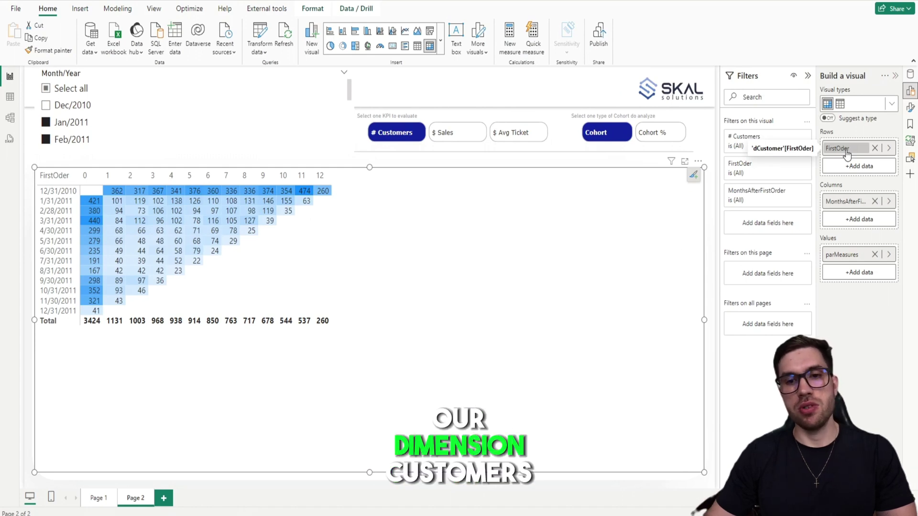
{"action": "left_click", "coordinate": [10, 118]}
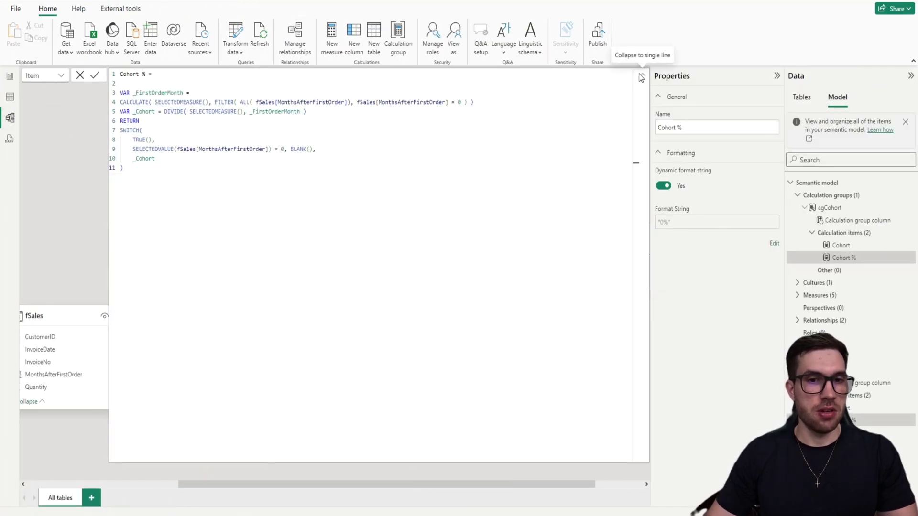
{"action": "left_click", "coordinate": [642, 74]}
{"action": "left_click_drag", "start_coordinate": [168, 182], "coordinate": [387, 196]}
{"action": "left_click", "coordinate": [131, 113]}
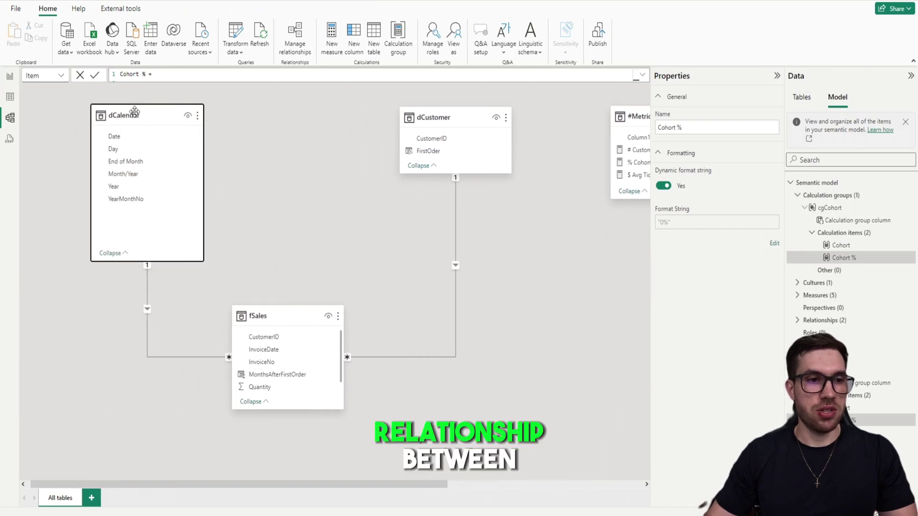
{"action": "left_click", "coordinate": [414, 113]}
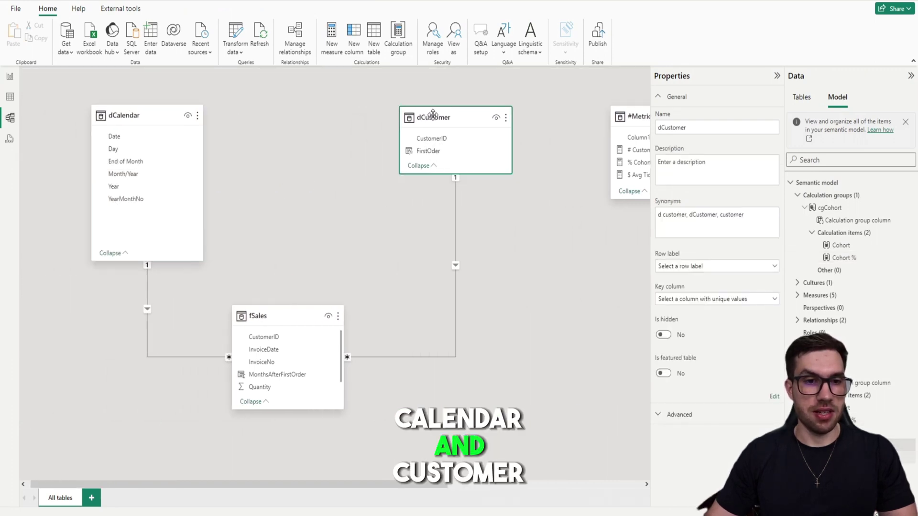